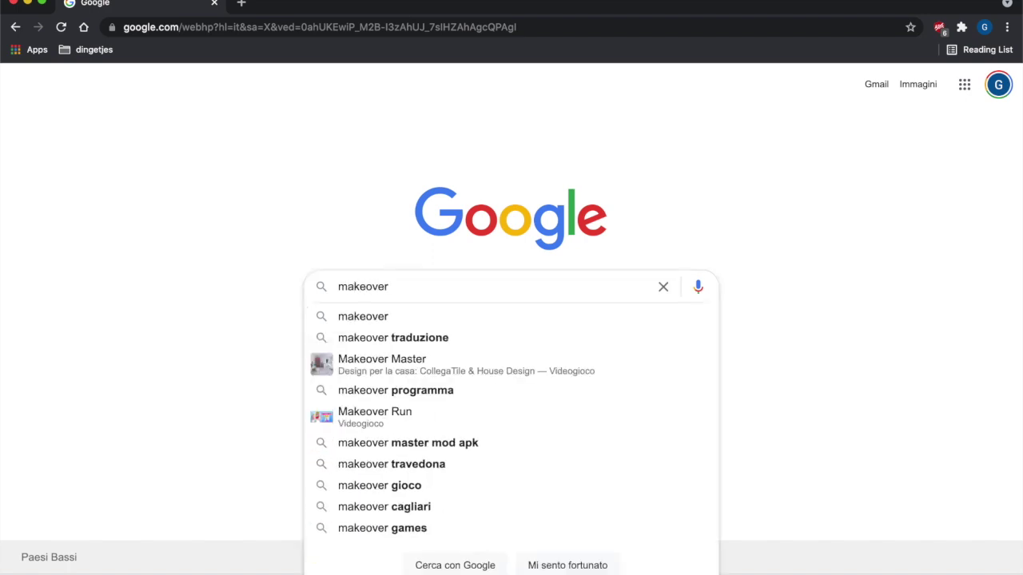
Search Google for 'makeover monday', open its Data Sets page, and scroll down to week 38
text(mod)
key(BackSpace)
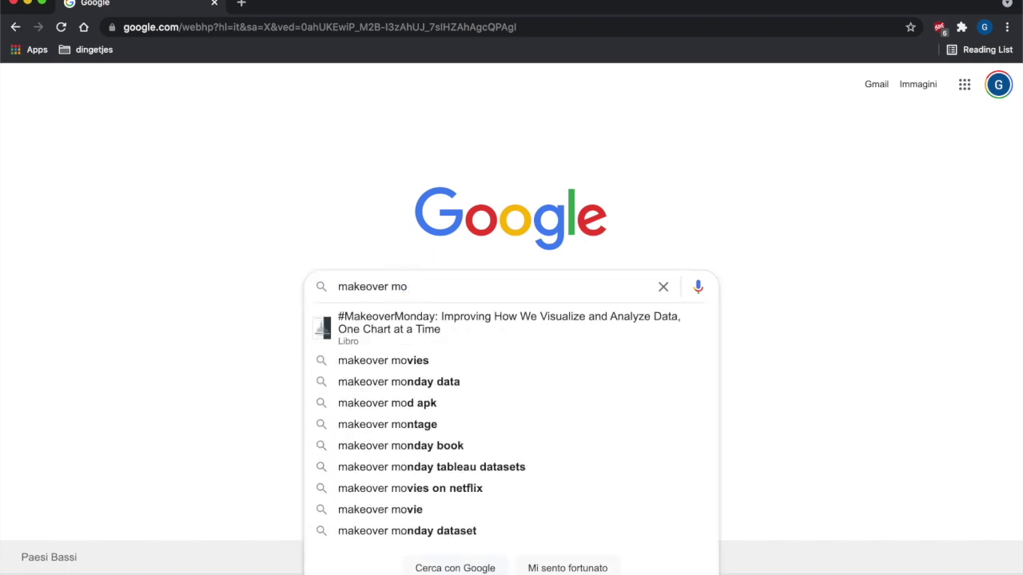
click(537, 316)
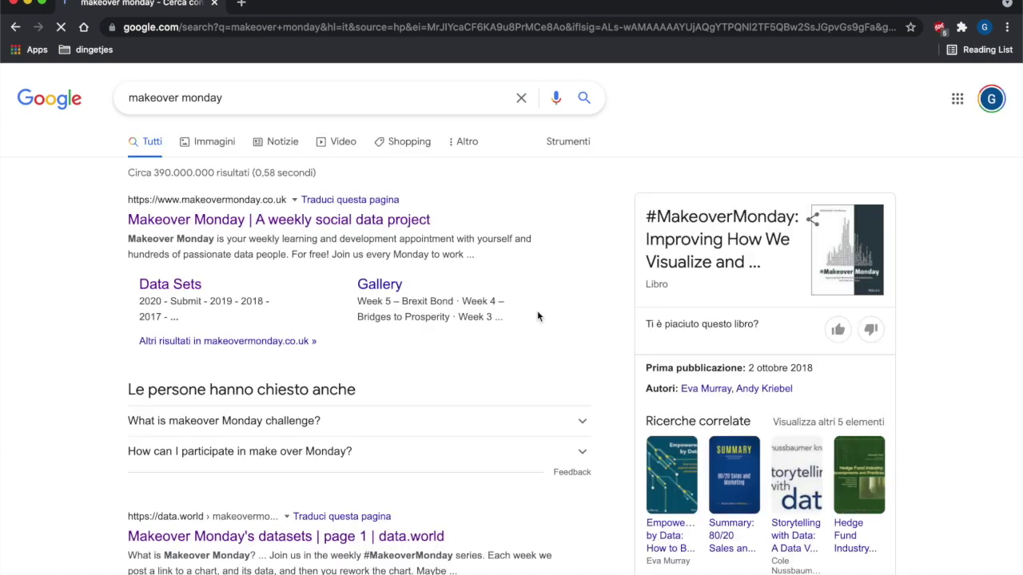
click(167, 286)
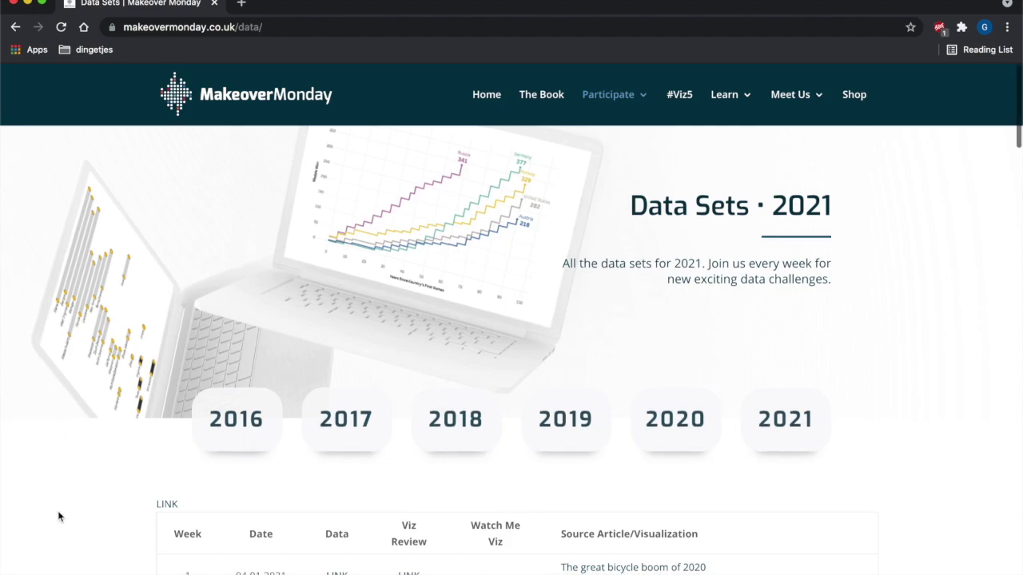
scroll(58, 517, down, 20)
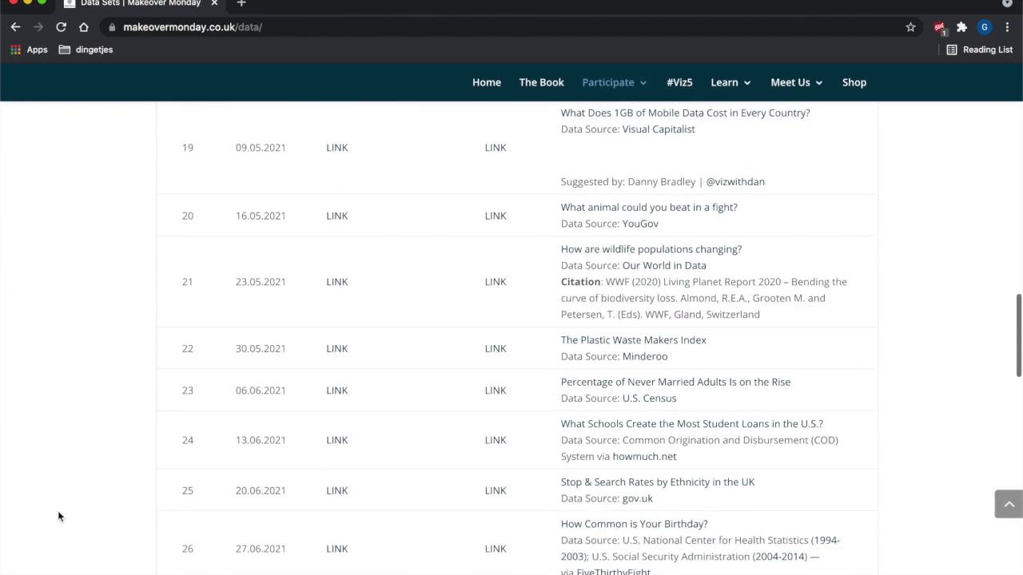
scroll(58, 516, down, 12)
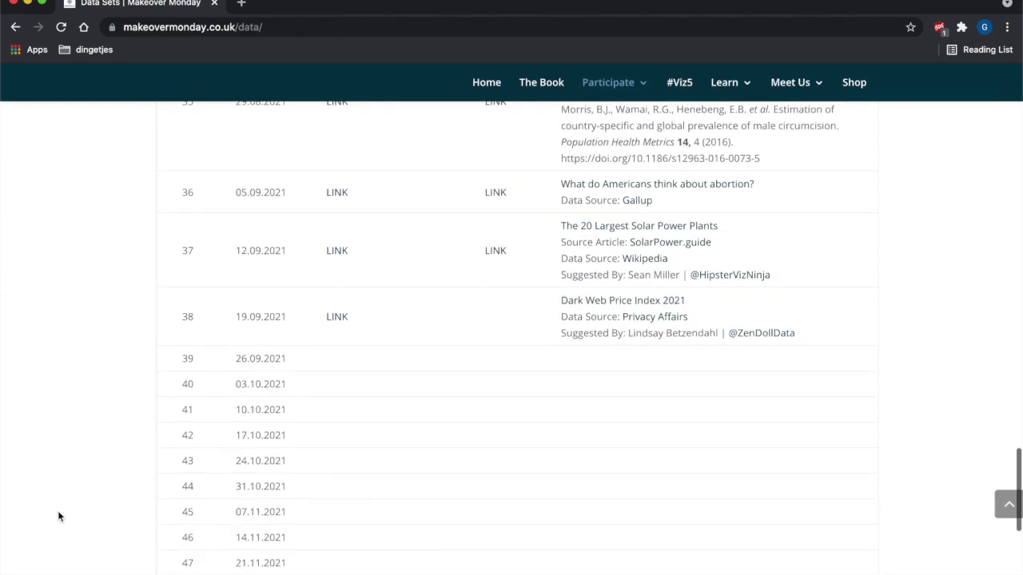
scroll(57, 516, down, 2)
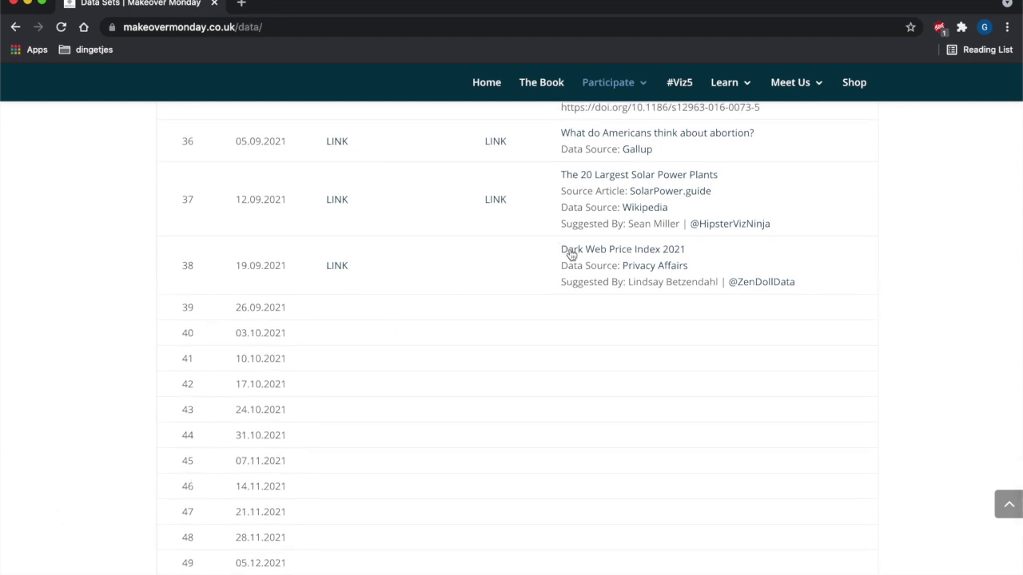
Open the week 38 dataset on data.world and download Dark Web Price Index 2021.xlsx
click(345, 270)
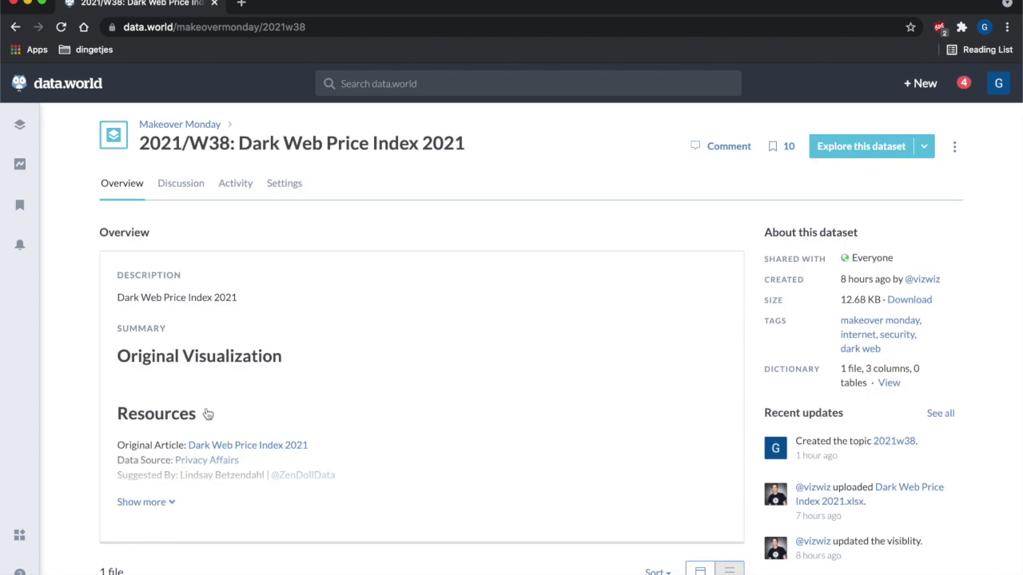
click(154, 501)
scroll(153, 501, down, 1)
scroll(153, 501, down, 4)
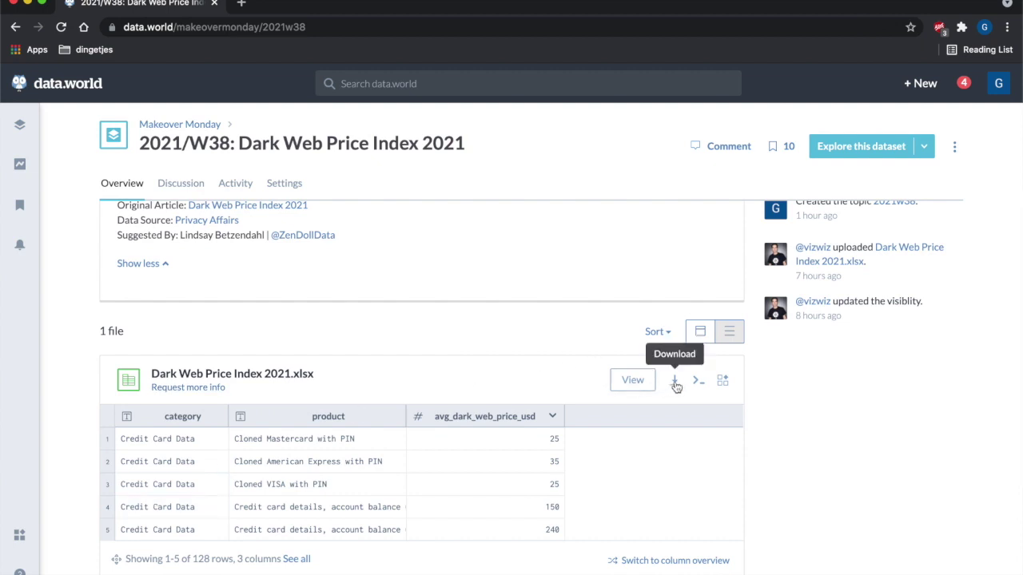
click(675, 381)
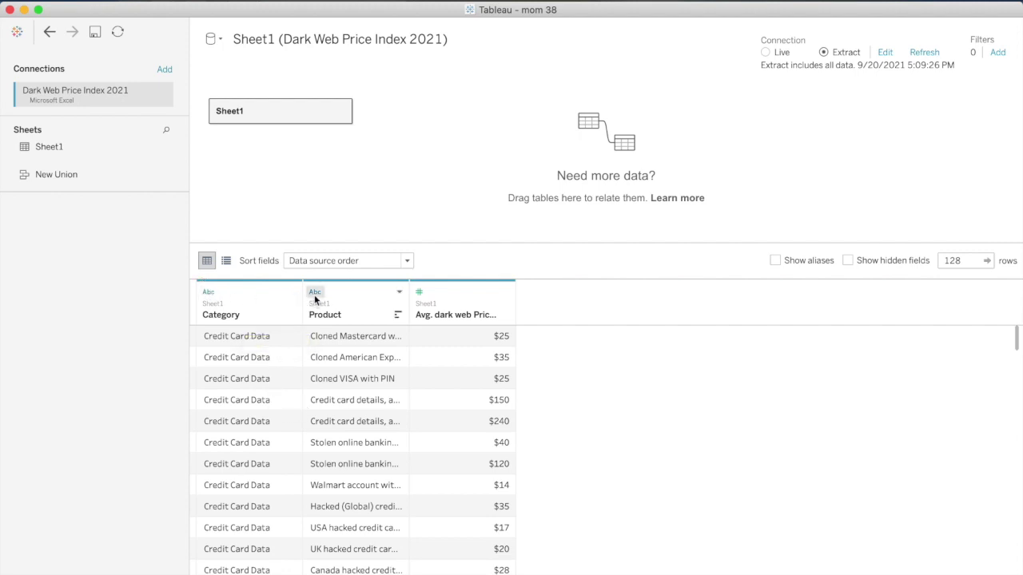
Widen the Avg. dark web Price column until its full '(USD)' name is visible
drag(516, 311, 579, 311)
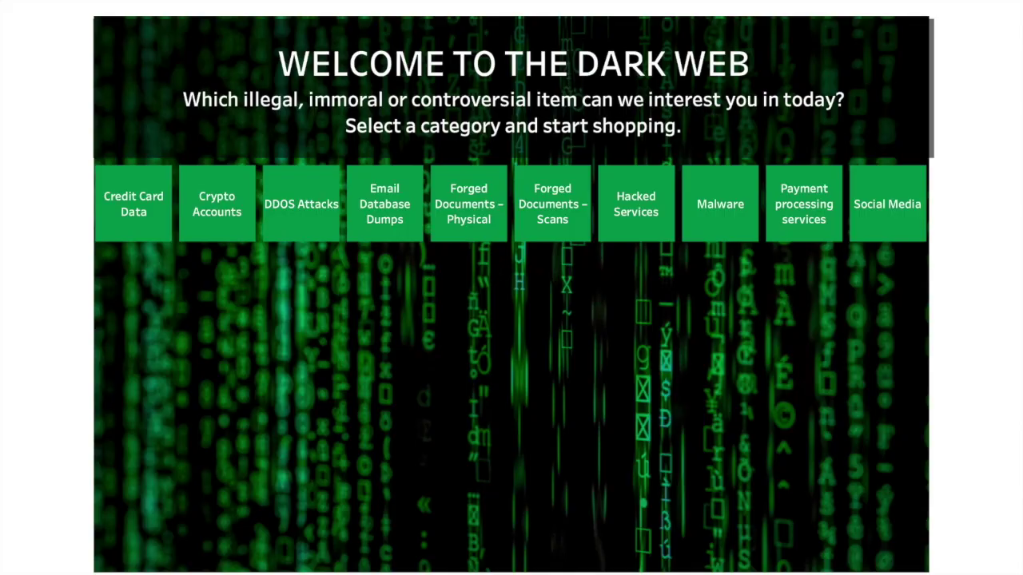
Filter by Credit Card Data, Crypto Accounts and DDOS Attacks, then open a listing's Dark web Wikipedia link
click(140, 213)
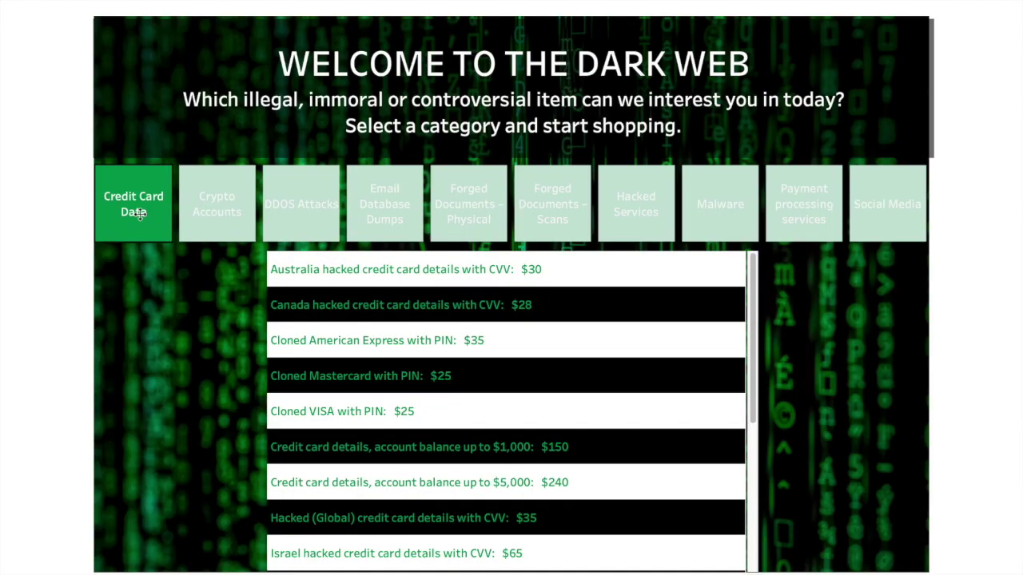
click(229, 214)
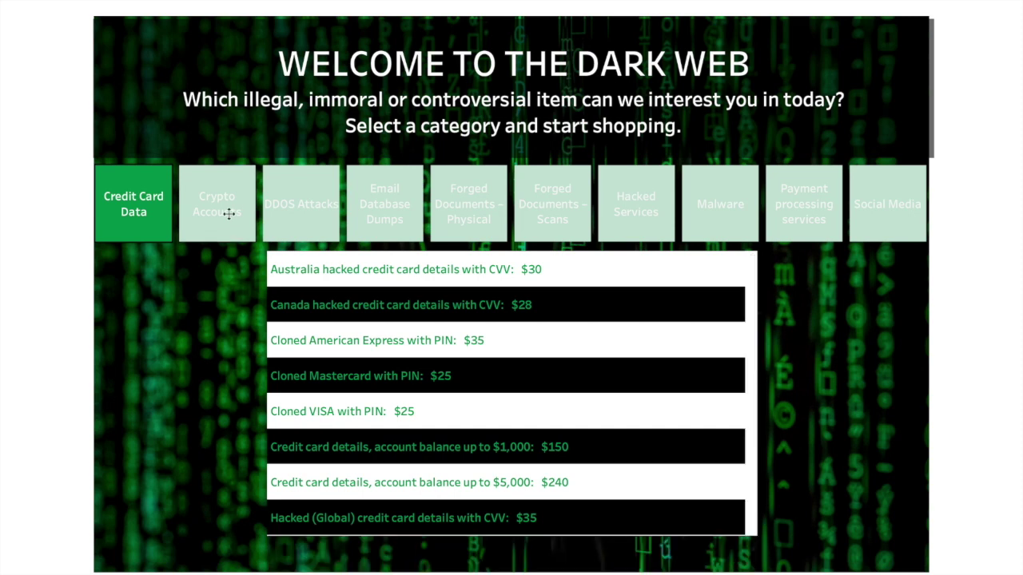
click(312, 210)
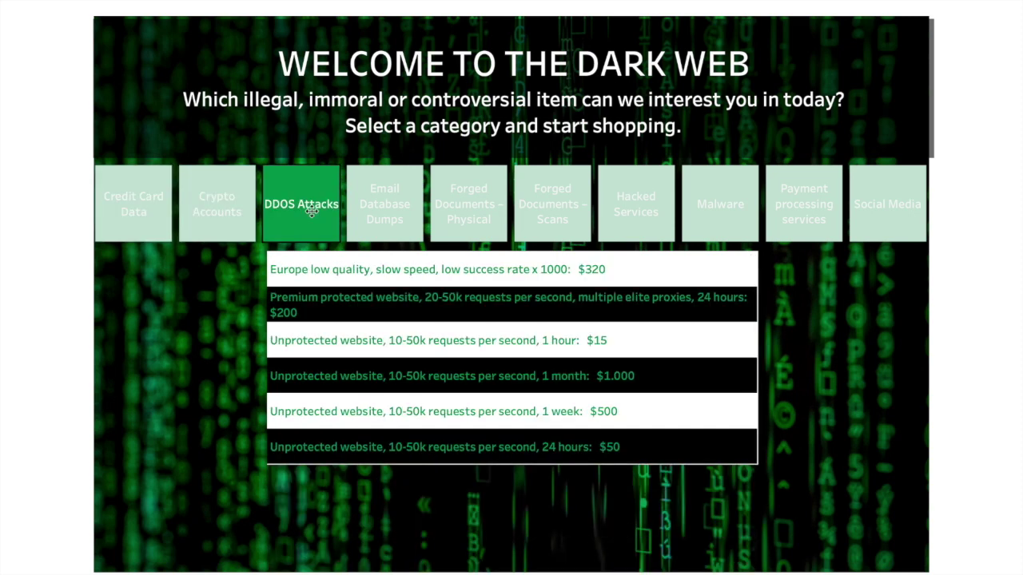
click(331, 271)
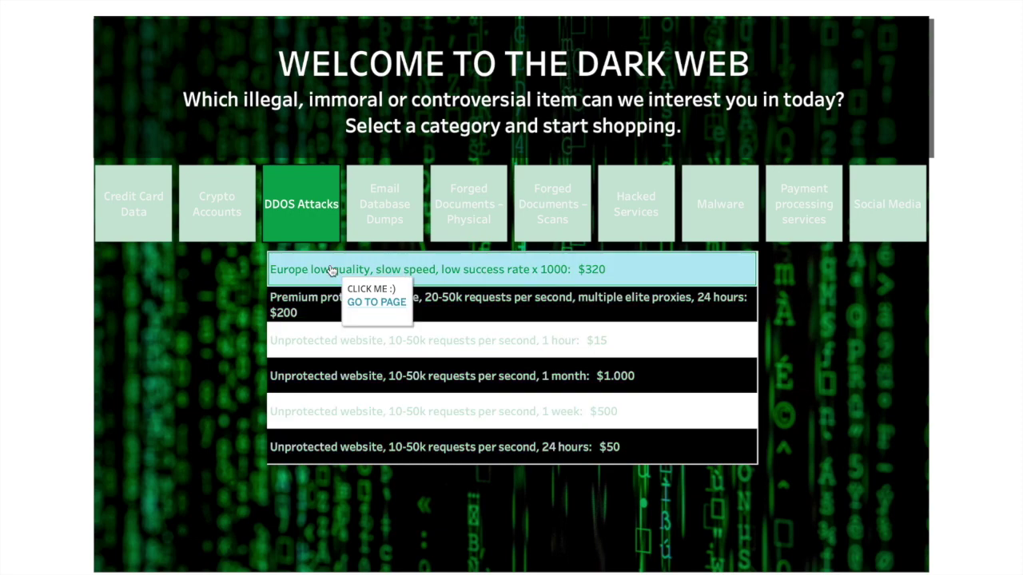
click(367, 304)
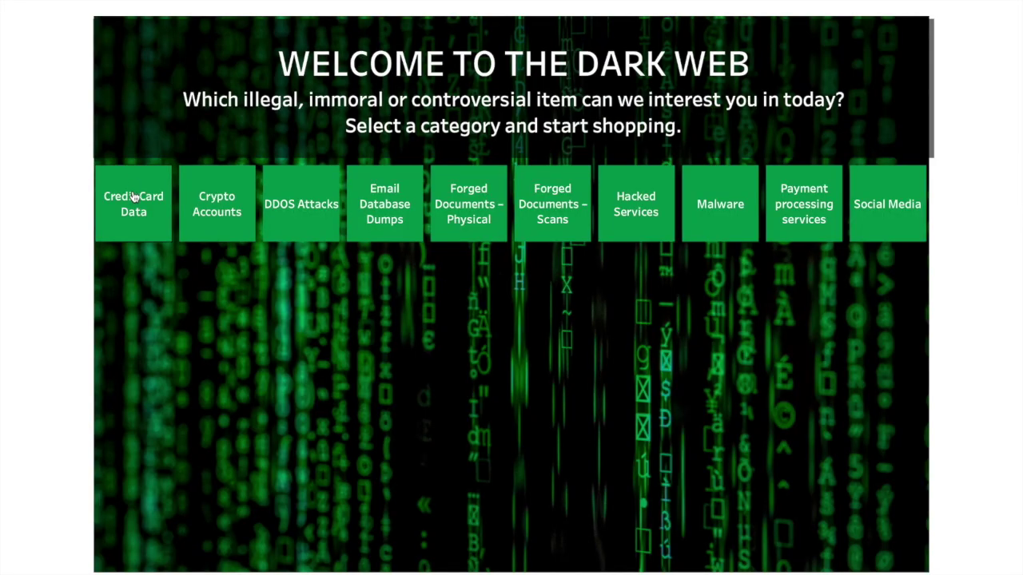
Switch the price list between Credit Card Data, Crypto Accounts and DDOS Attacks again
click(133, 198)
click(195, 200)
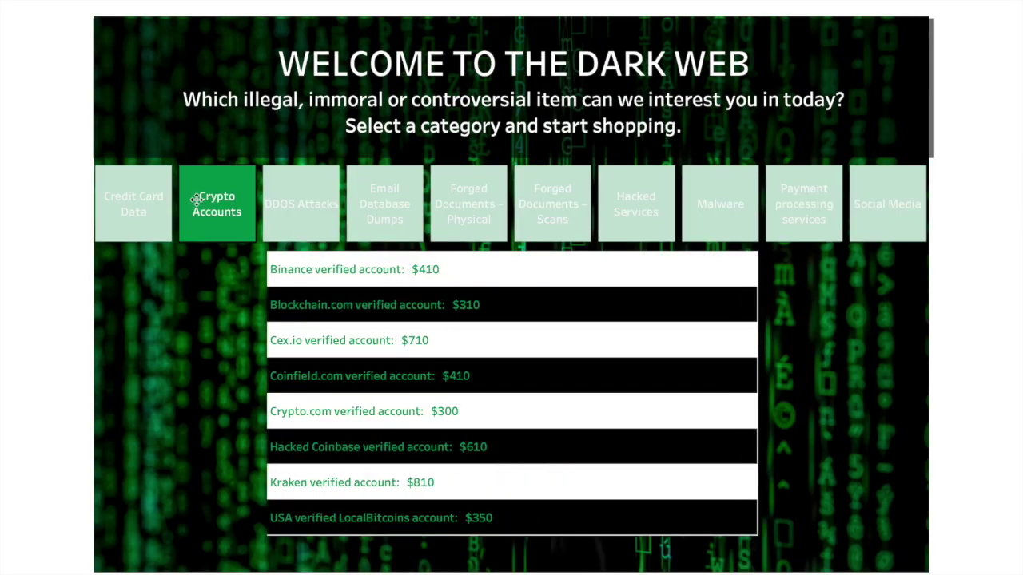
click(284, 208)
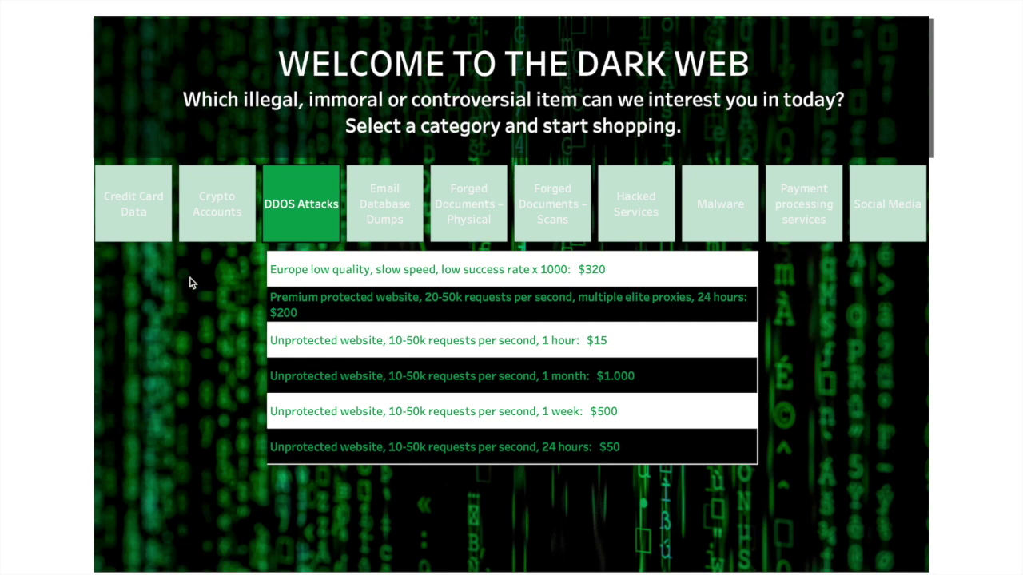
click(212, 219)
click(128, 211)
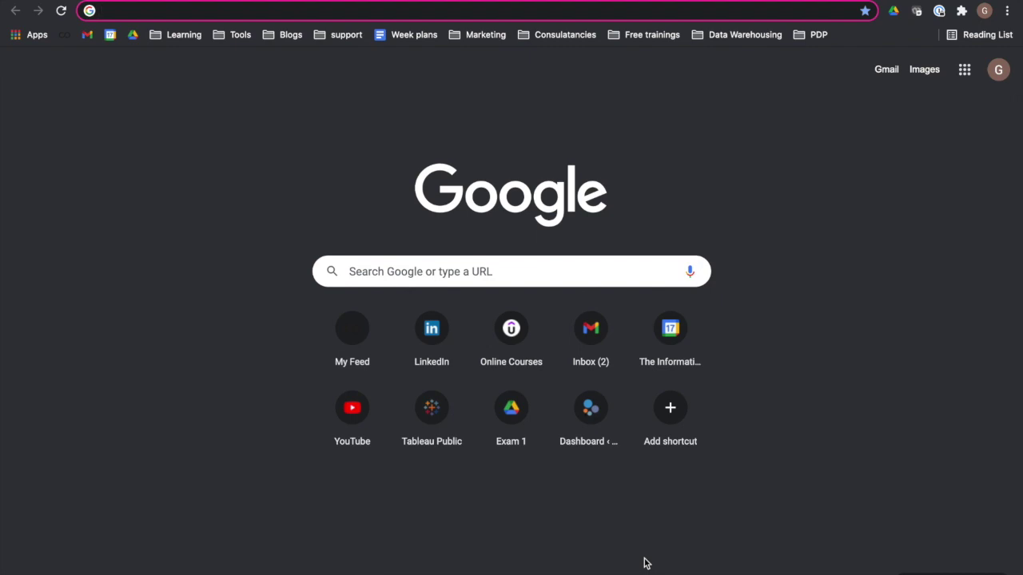
Go to Unsplash and search for 'dark web' photos
text(unspl)
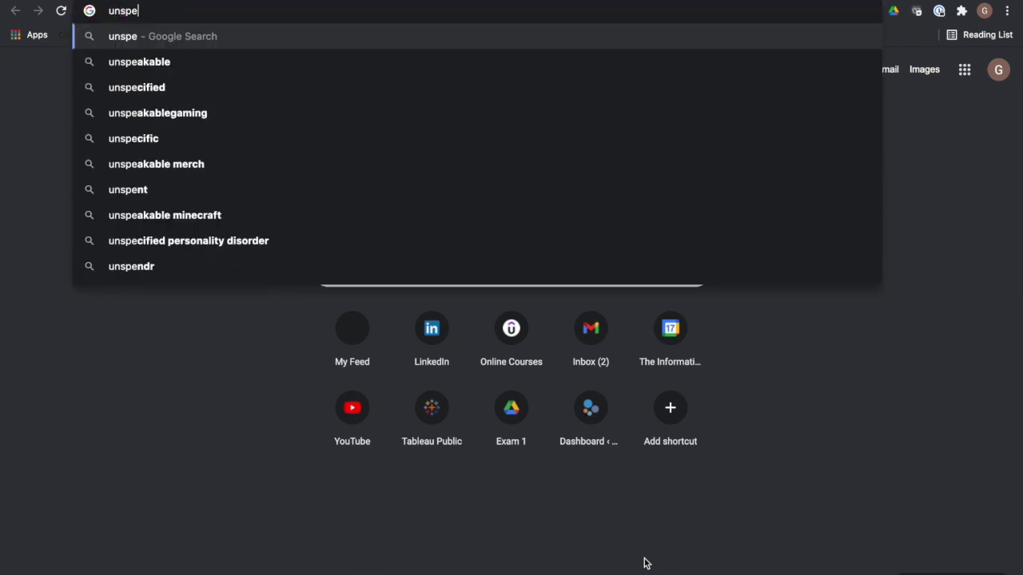
key(Return)
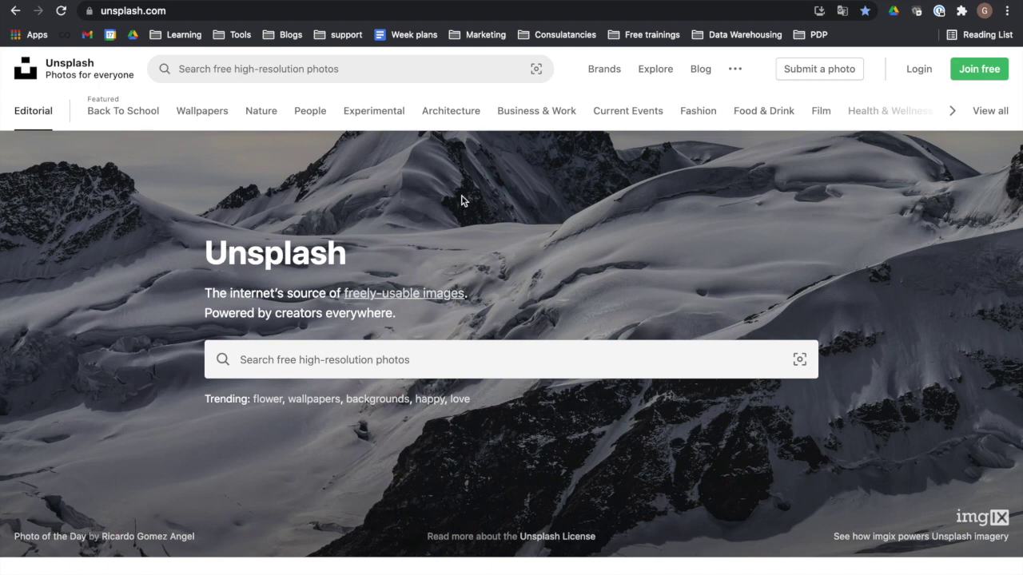
click(401, 357)
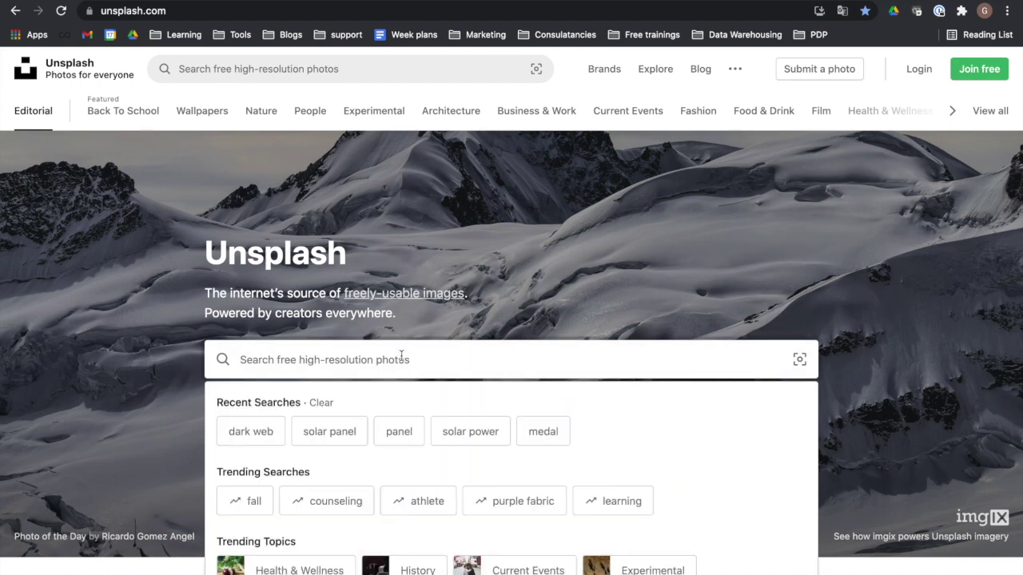
text(dark web)
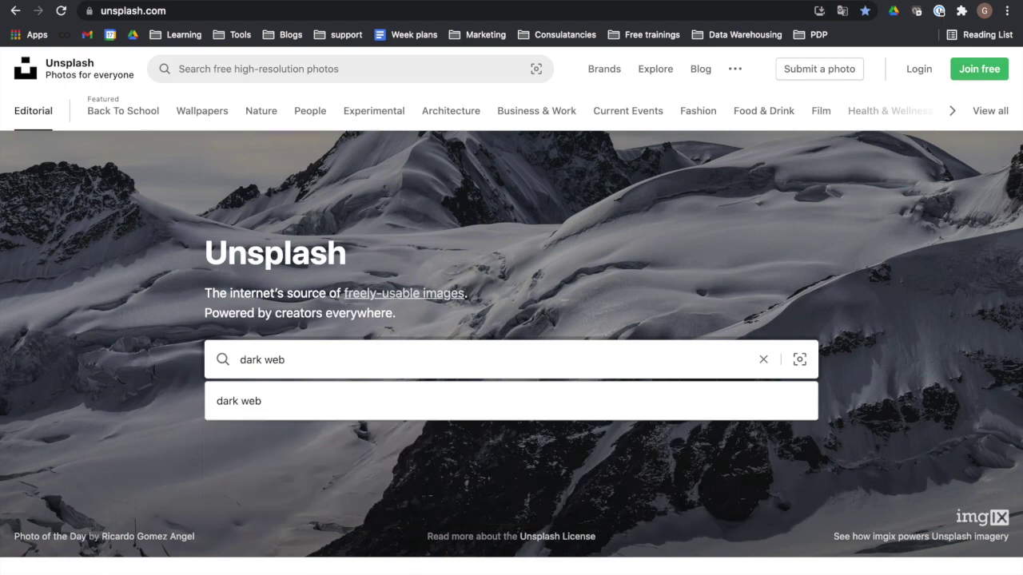
key(Return)
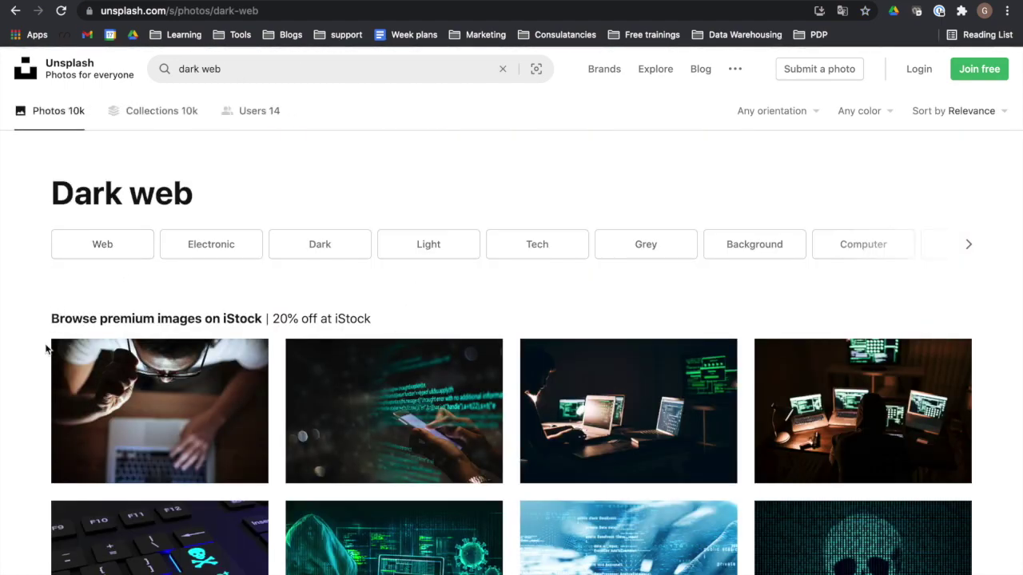
Find the green matrix-code photo in the results and download it
scroll(45, 348, down, 5)
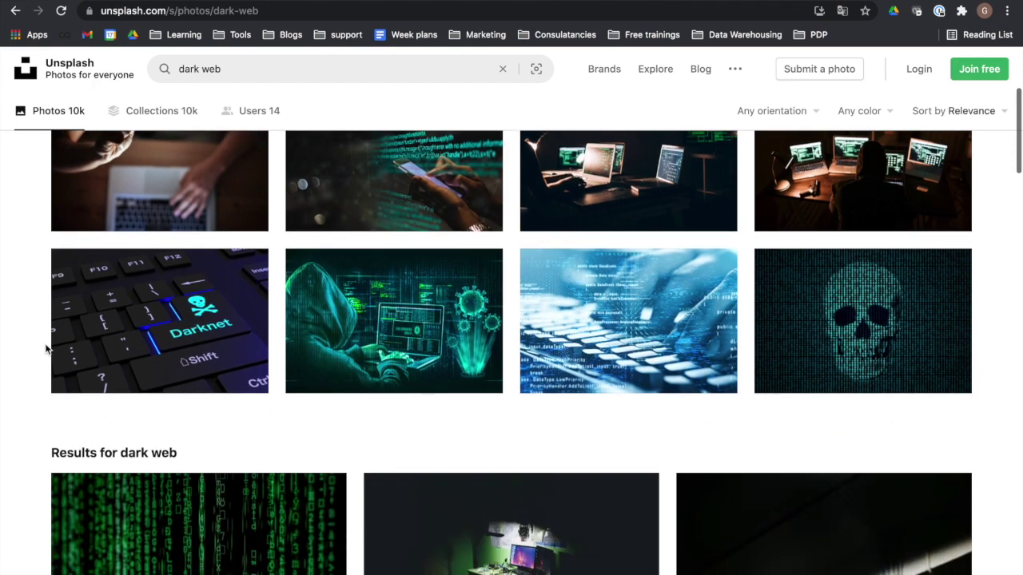
scroll(46, 348, down, 3)
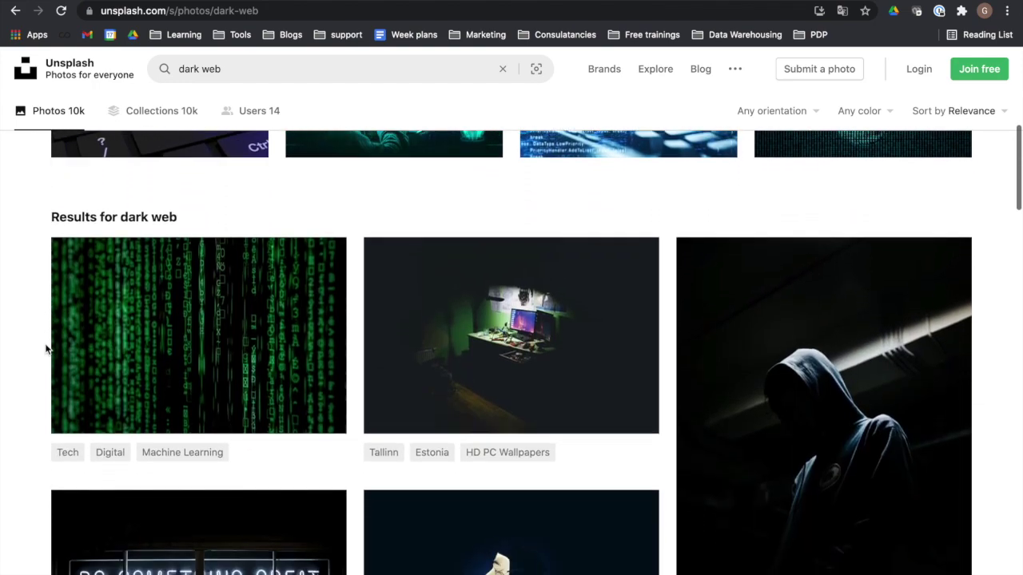
scroll(45, 349, down, 3)
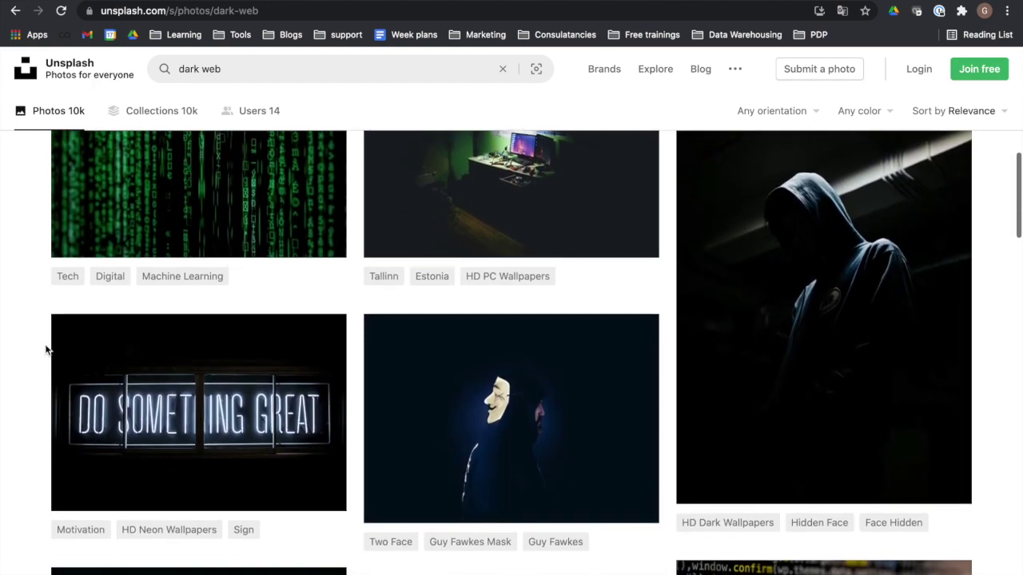
scroll(46, 348, up, 3)
click(128, 305)
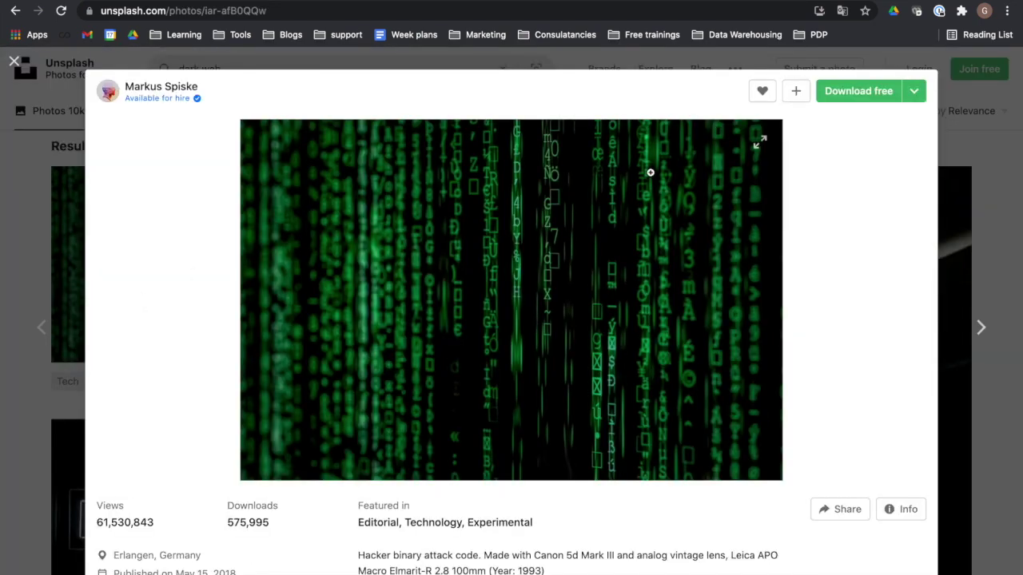
click(860, 91)
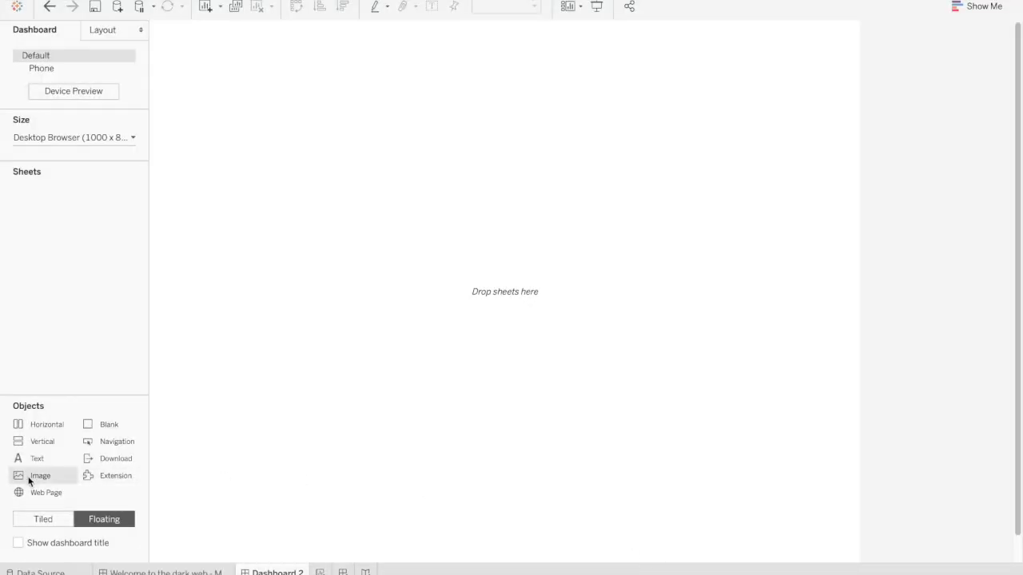
Add a tiled Image object filling the dashboard
drag(30, 480, 7, 362)
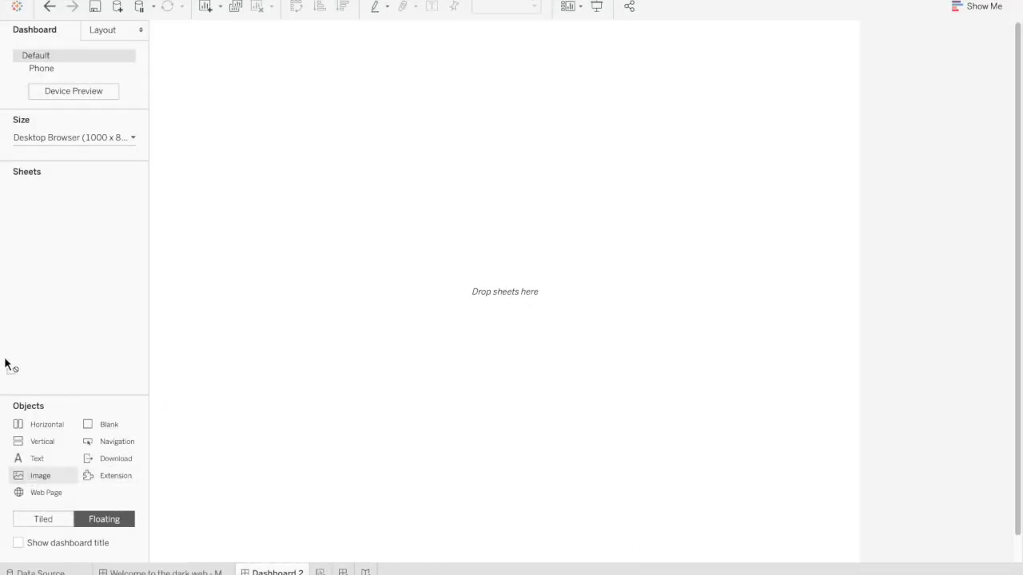
click(55, 522)
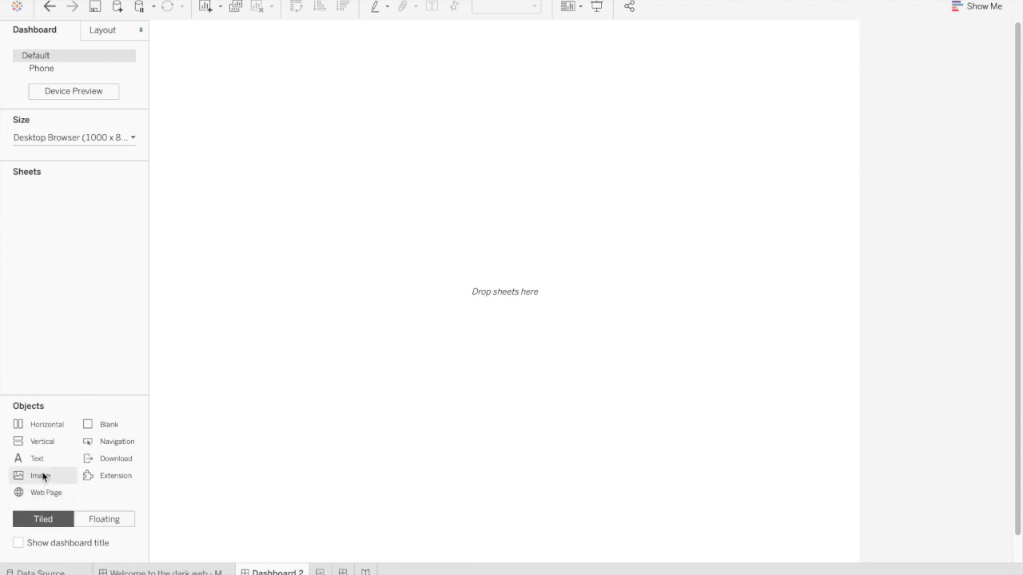
drag(43, 477, 168, 419)
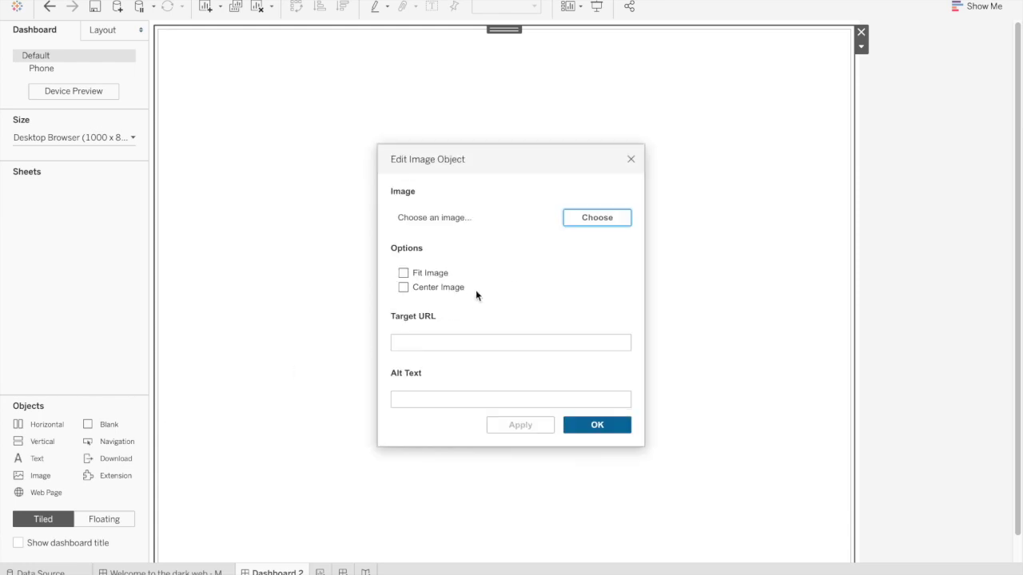
Set the image to the downloaded matrix photo with Fit Image and Center Image
click(580, 214)
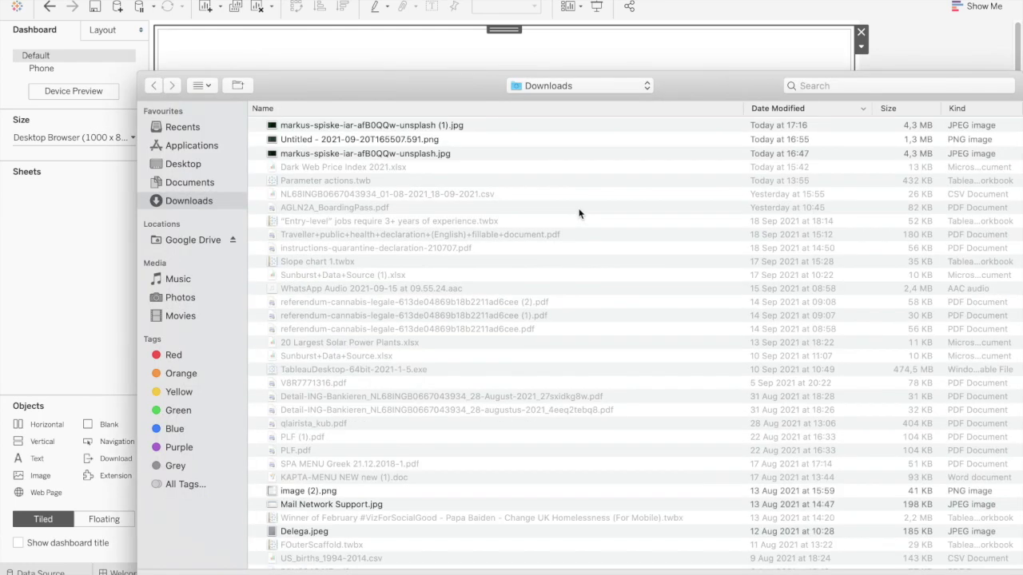
double_click(435, 126)
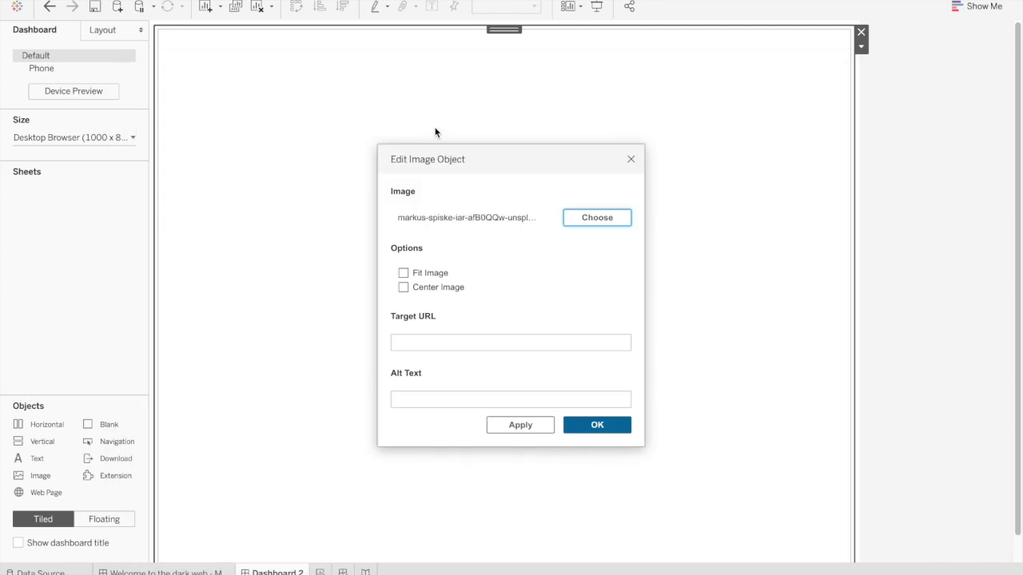
click(403, 274)
click(403, 290)
click(518, 430)
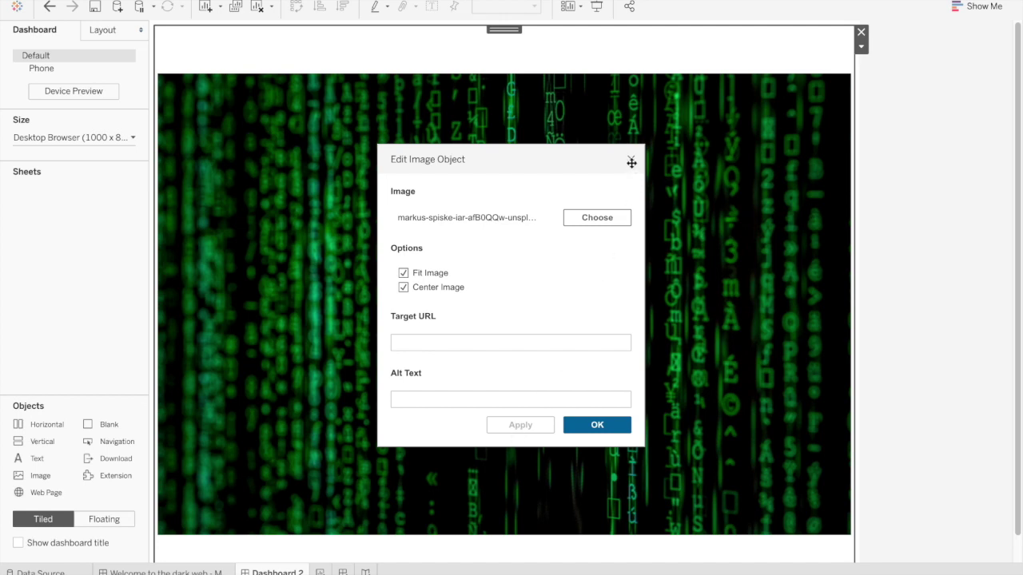
click(598, 425)
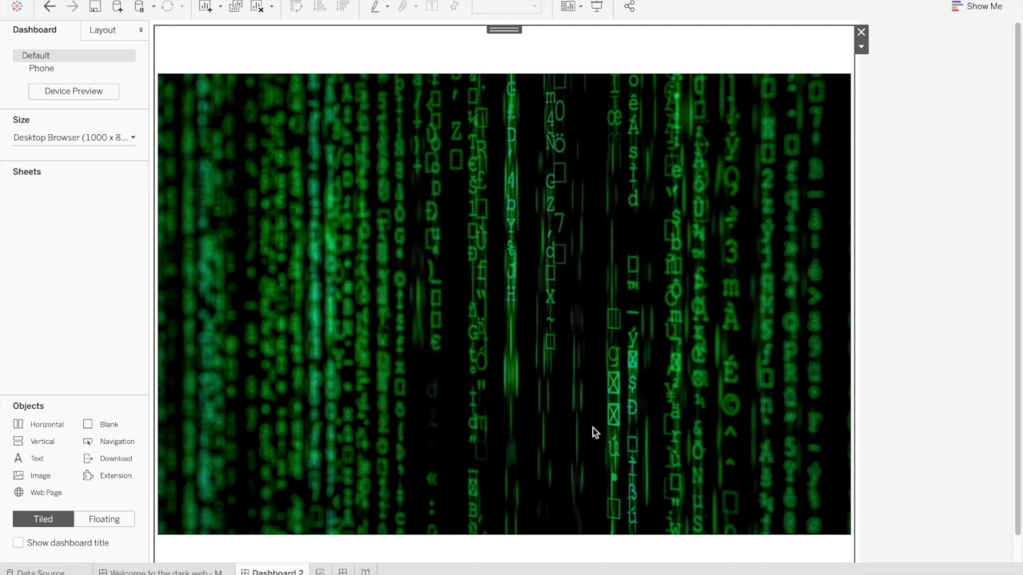
Raise the dashboard width to 1200 px
click(115, 138)
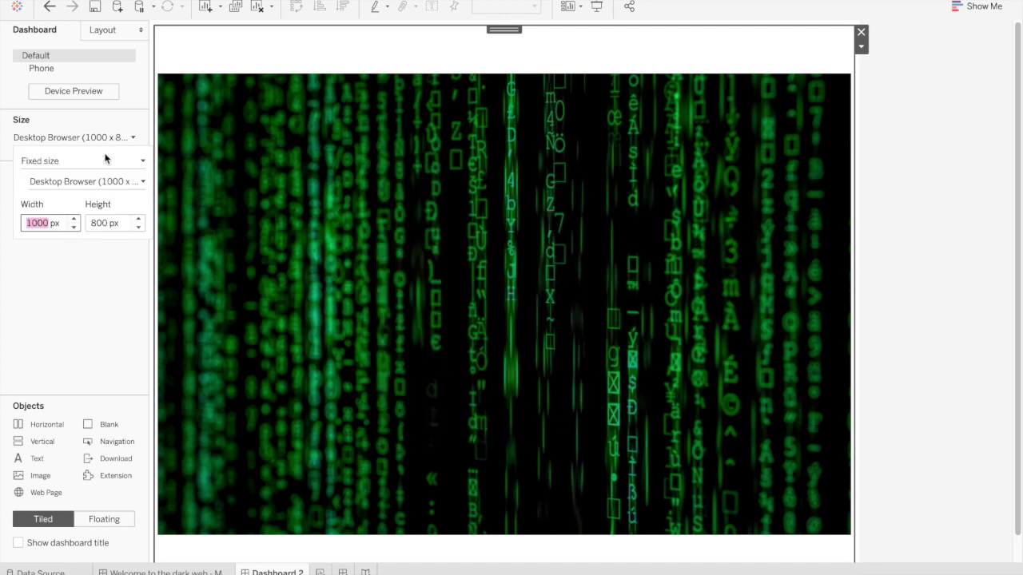
click(74, 219)
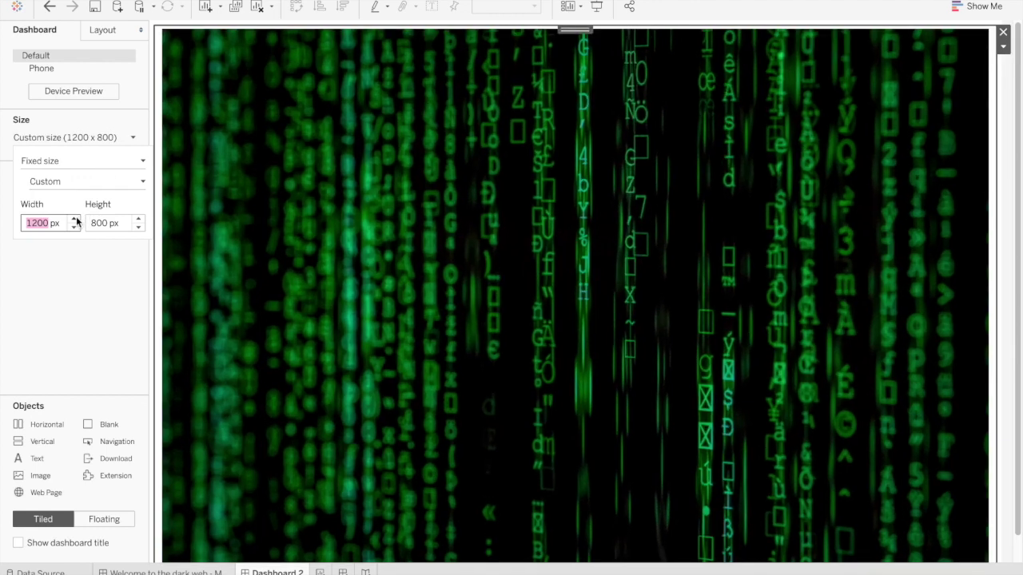
click(75, 264)
Set the matrix image's Outer Padding to 0 on all sides
click(97, 31)
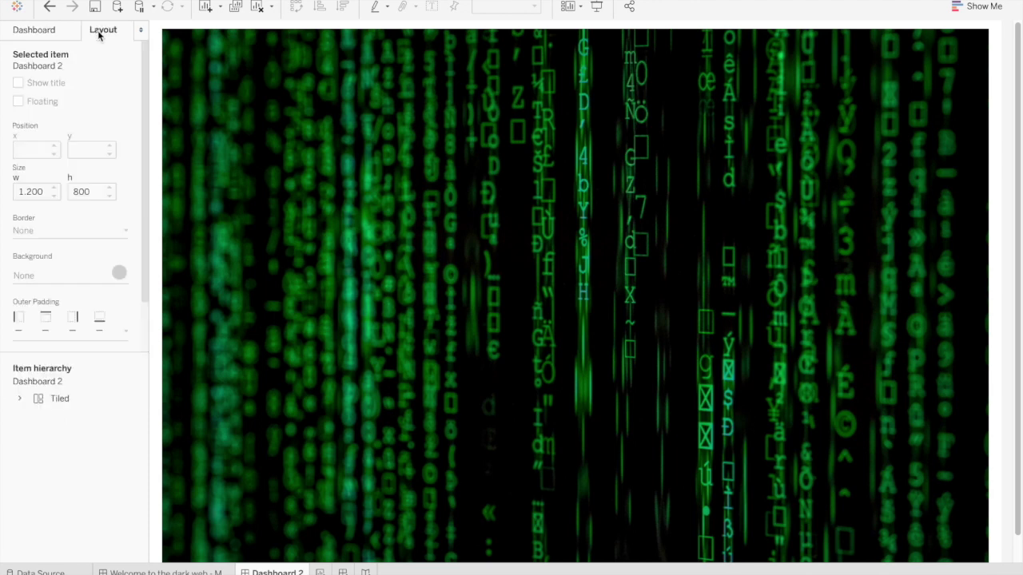
click(226, 268)
click(90, 316)
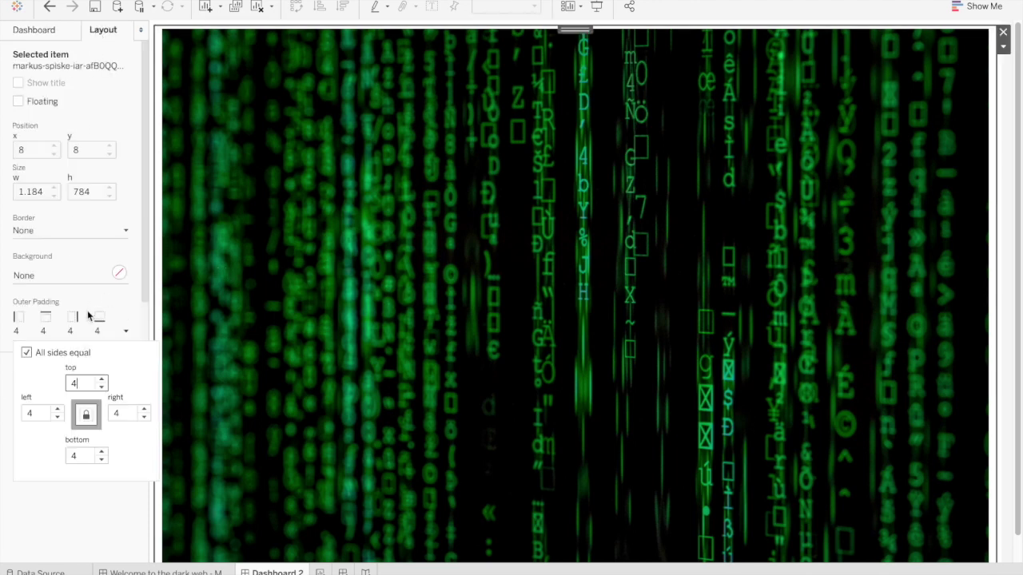
key(BackSpace)
text(0)
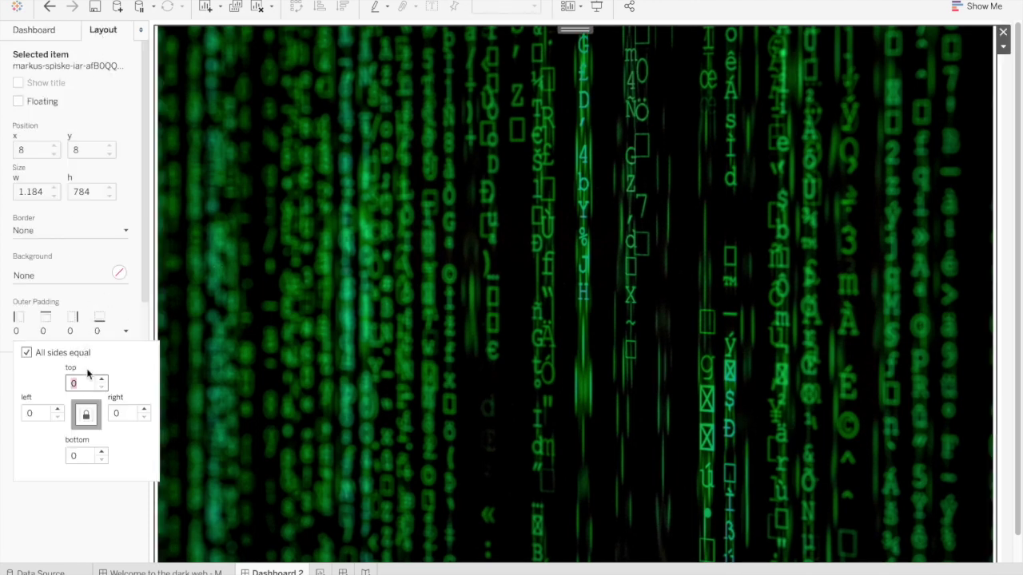
click(85, 517)
click(243, 353)
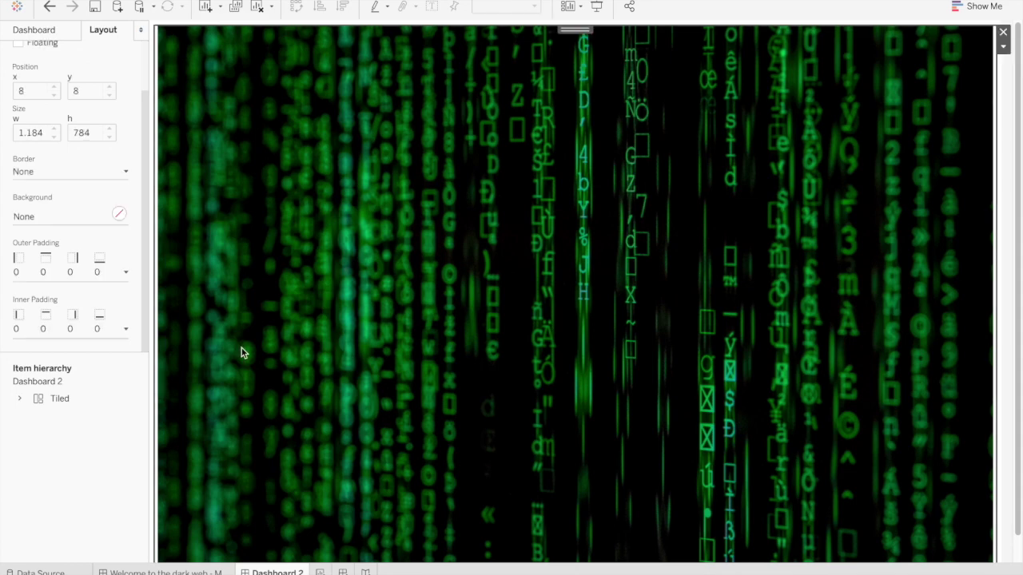
click(69, 451)
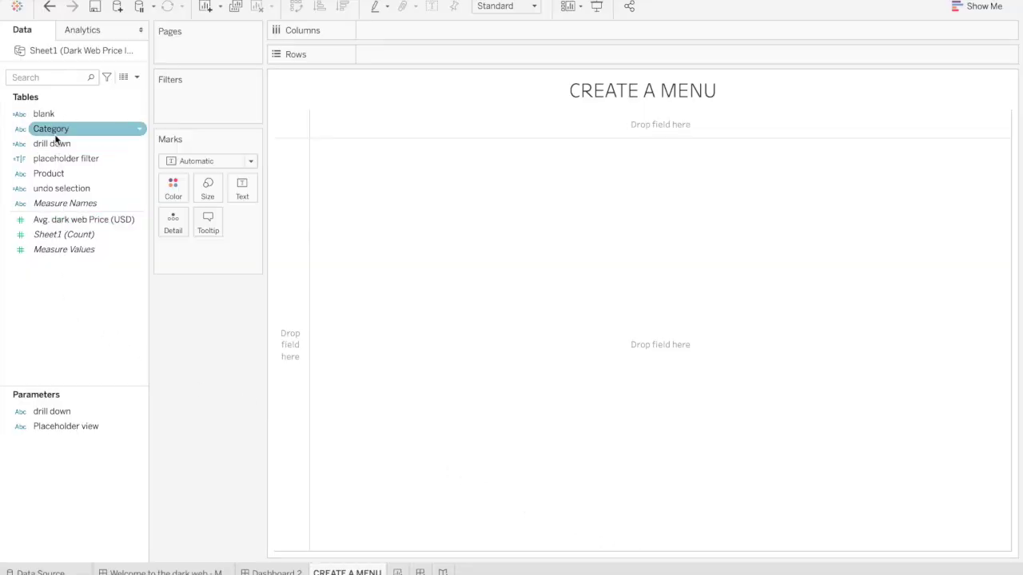
Put Category on Columns, add it to Text, and fit the sheet to Entire View
drag(55, 139, 375, 56)
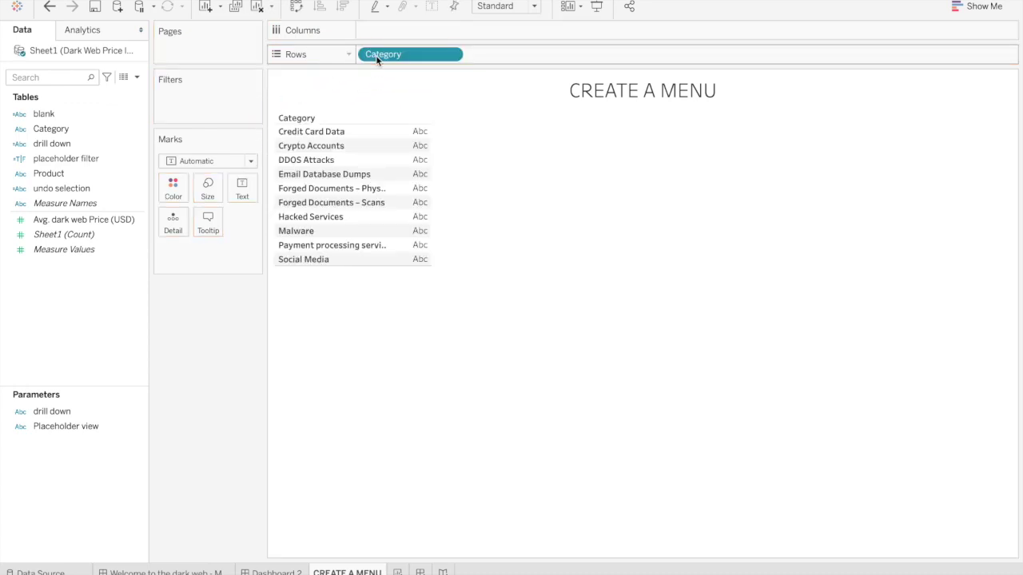
click(294, 6)
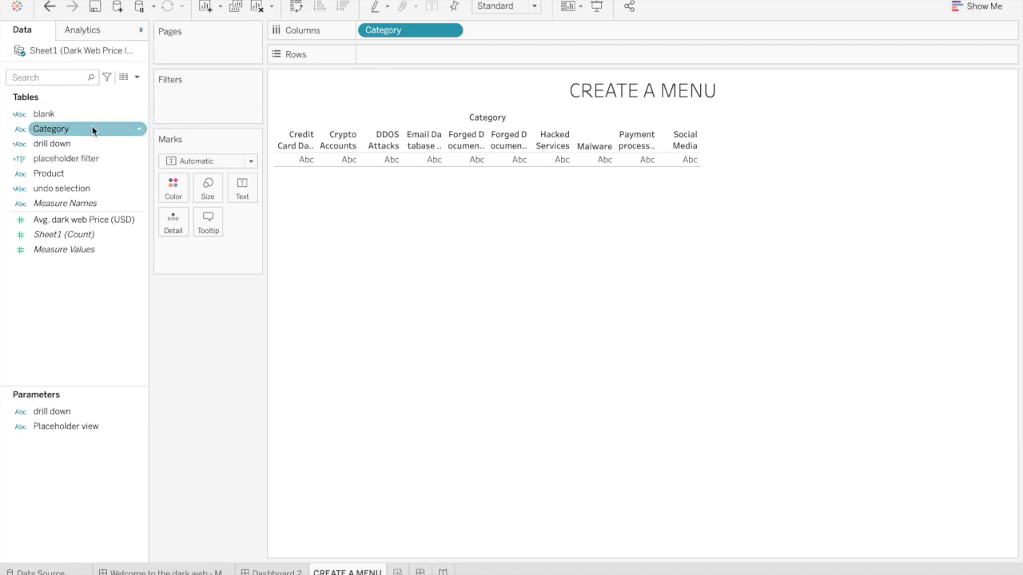
drag(101, 128, 245, 175)
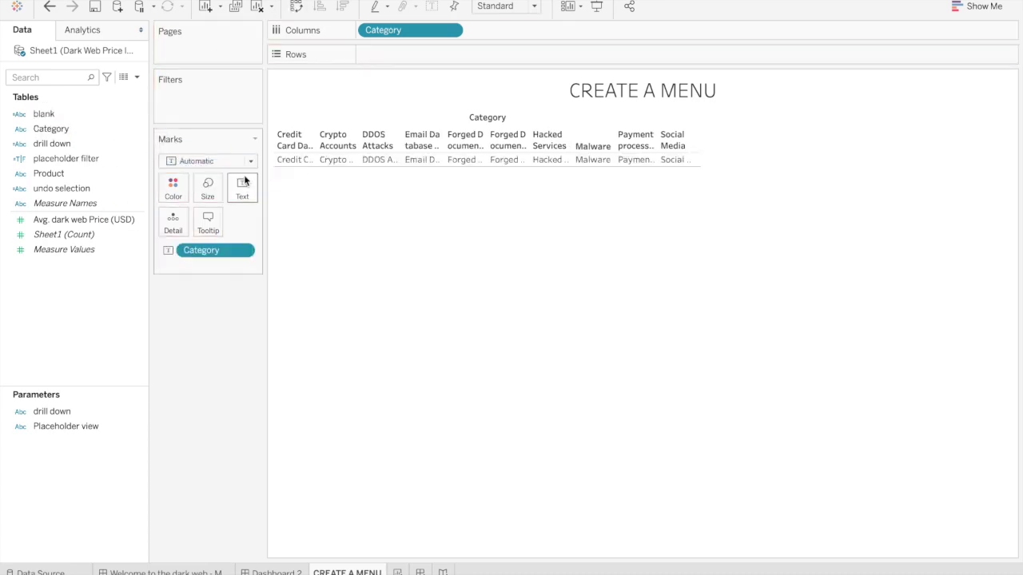
click(533, 6)
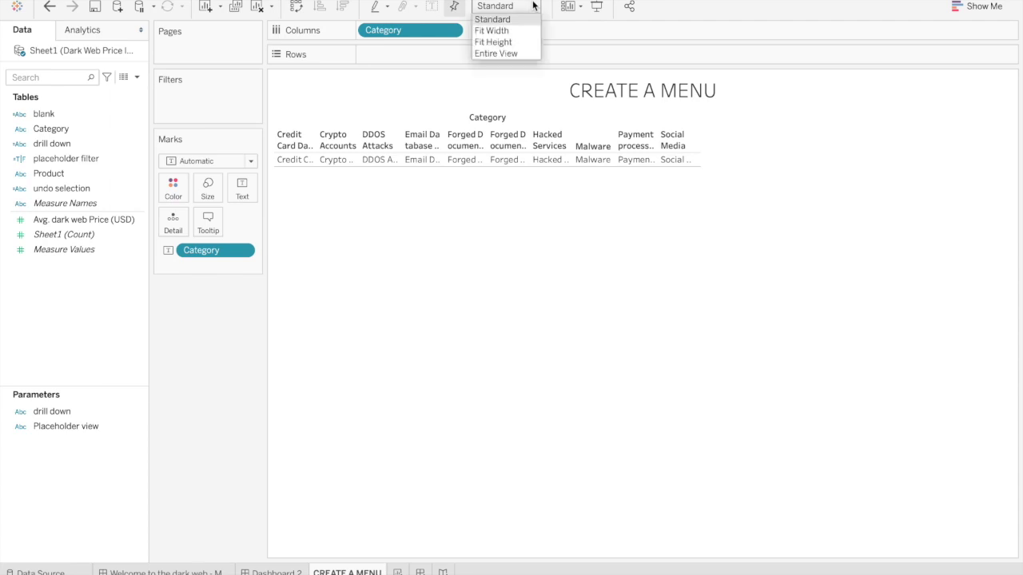
click(521, 53)
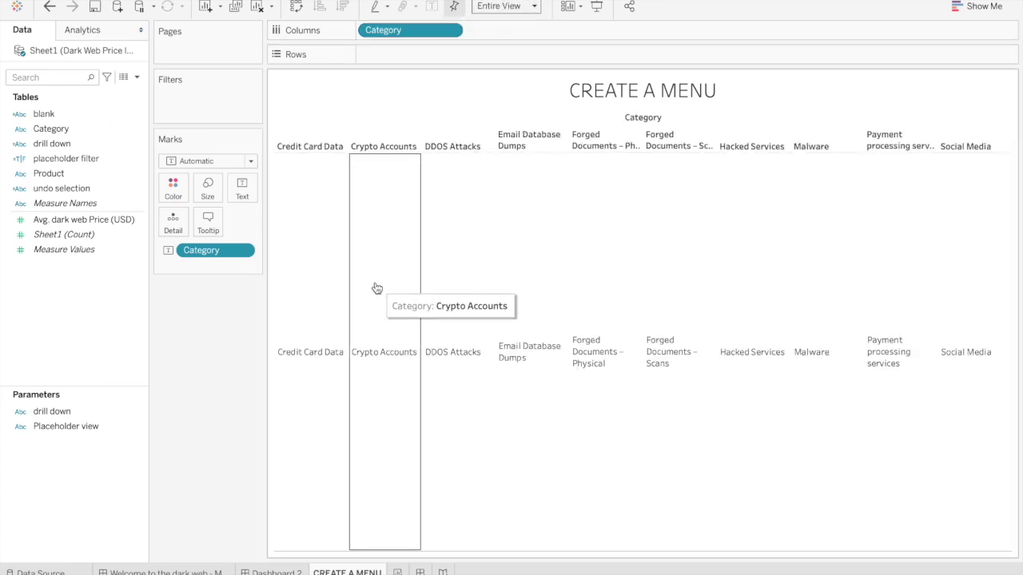
Change the mark type to Shape and use the filled square for every mark
click(231, 164)
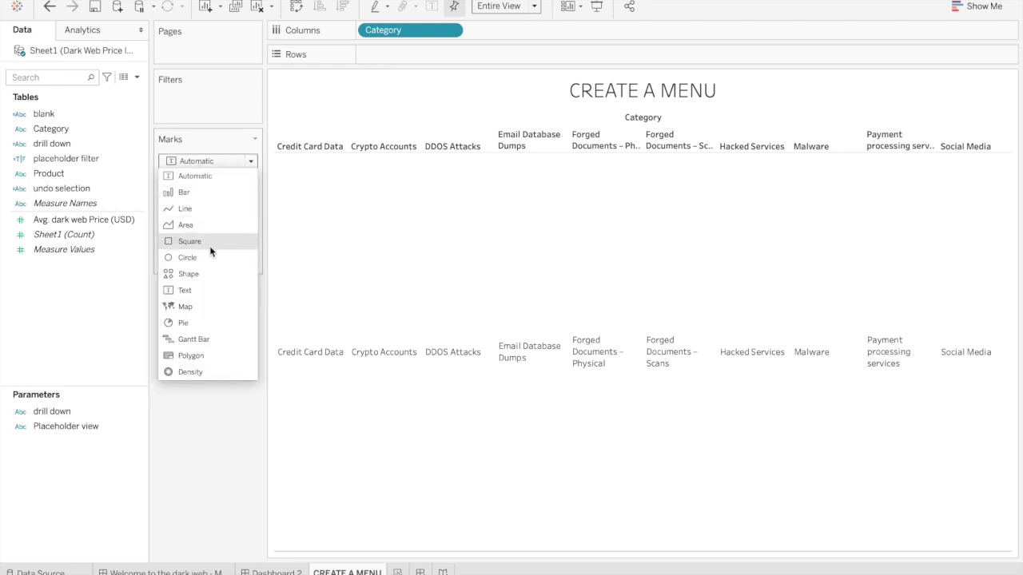
click(210, 273)
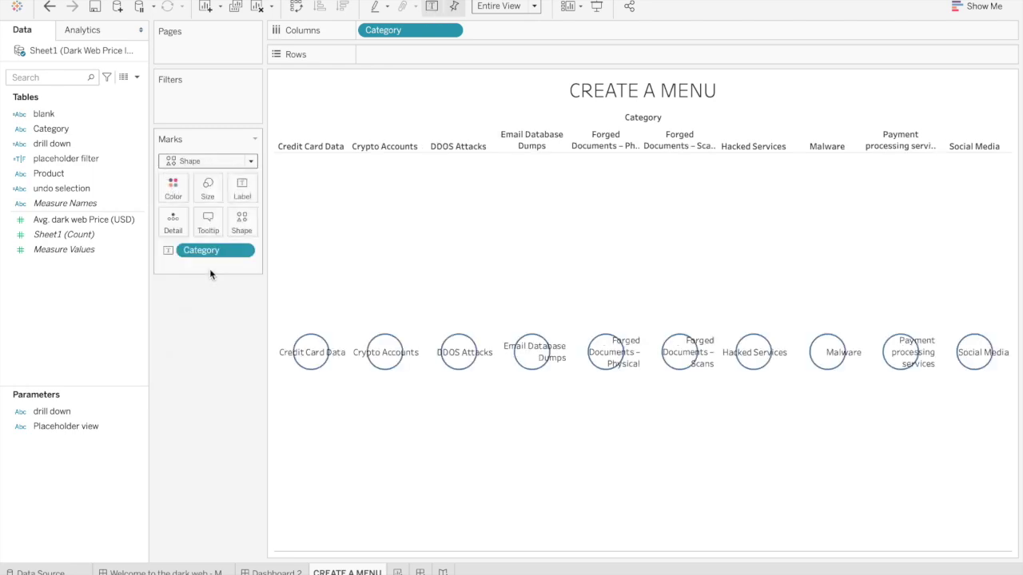
click(238, 213)
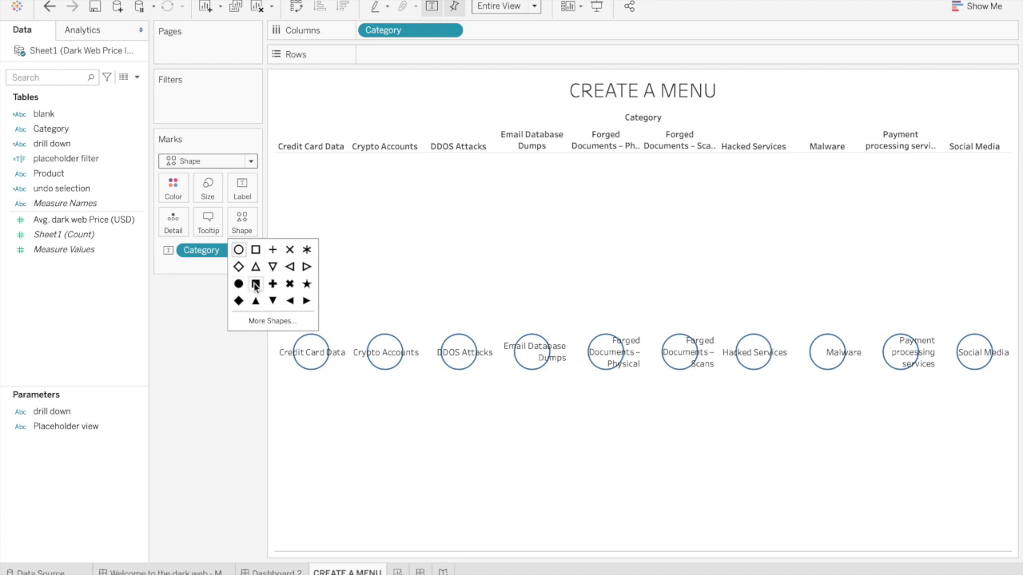
click(256, 284)
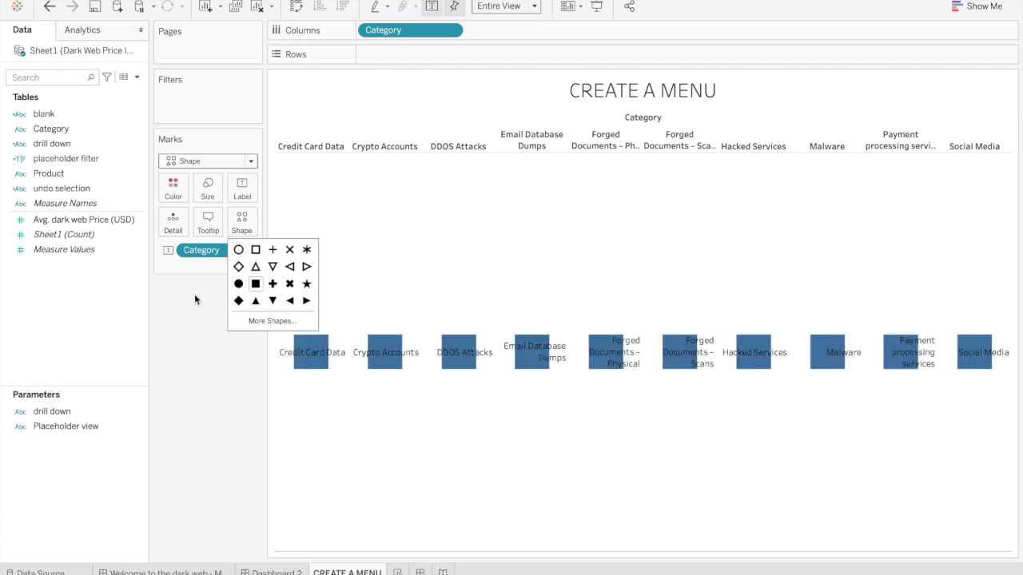
click(194, 293)
Enlarge the square marks with the Size slider to form tiles
click(208, 199)
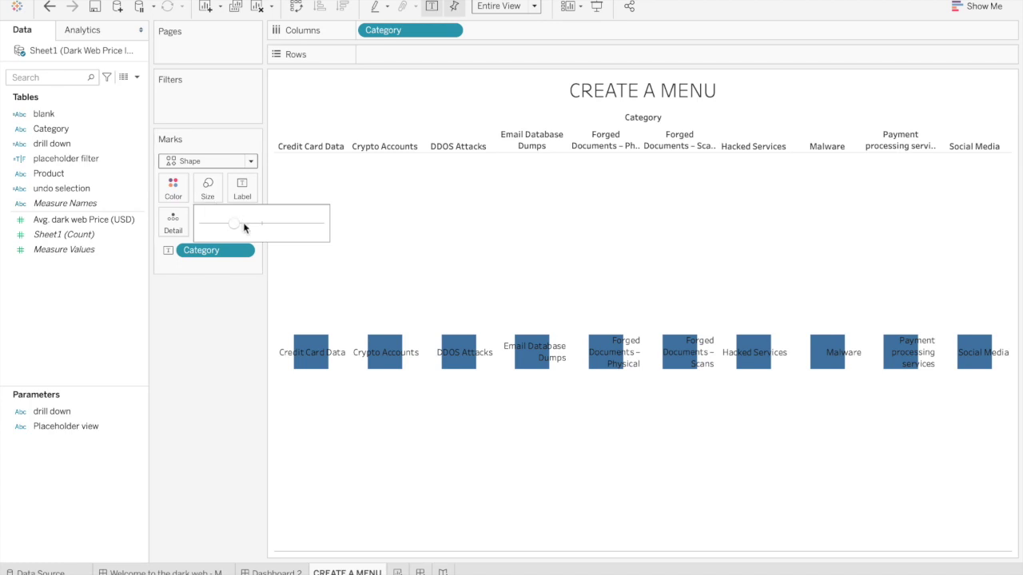
drag(242, 223, 255, 228)
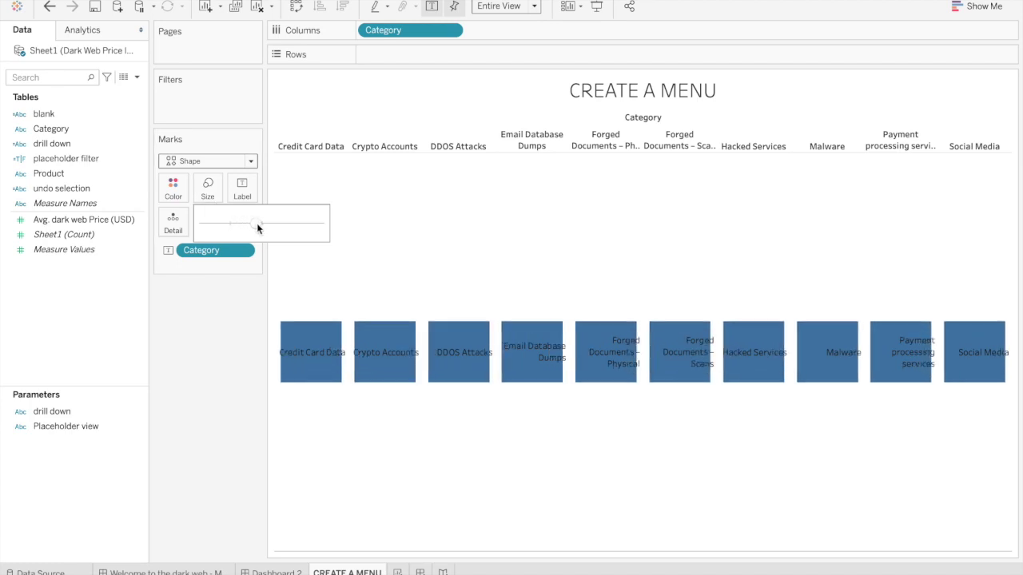
drag(257, 228, 262, 229)
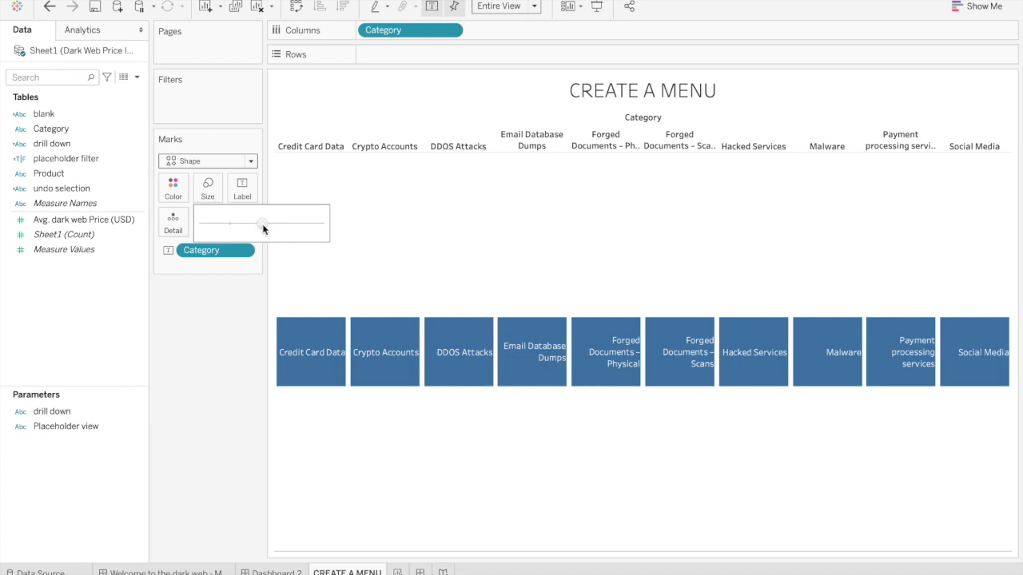
Align the tile labels Middle Center and hide the Category header
click(244, 191)
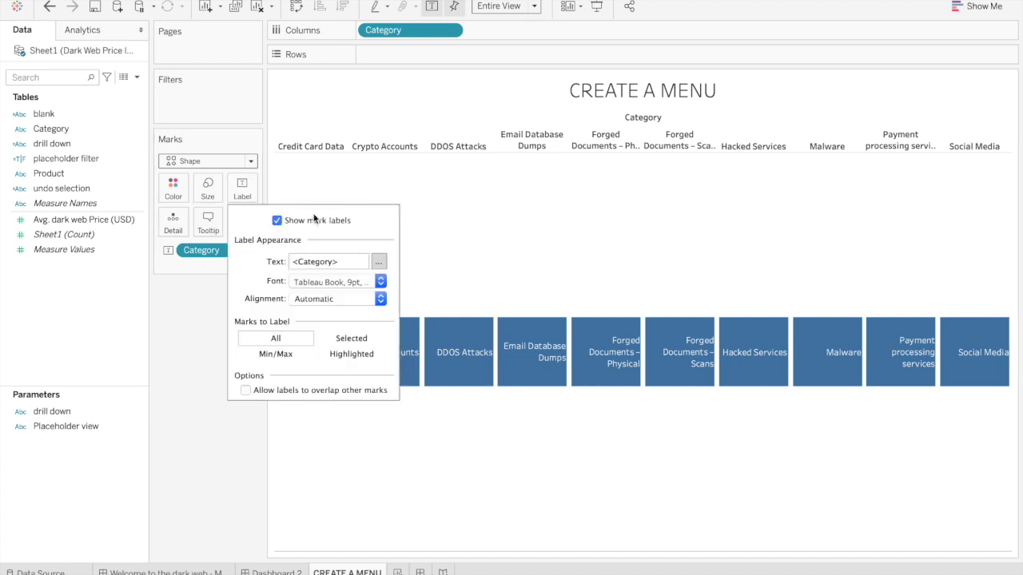
click(327, 299)
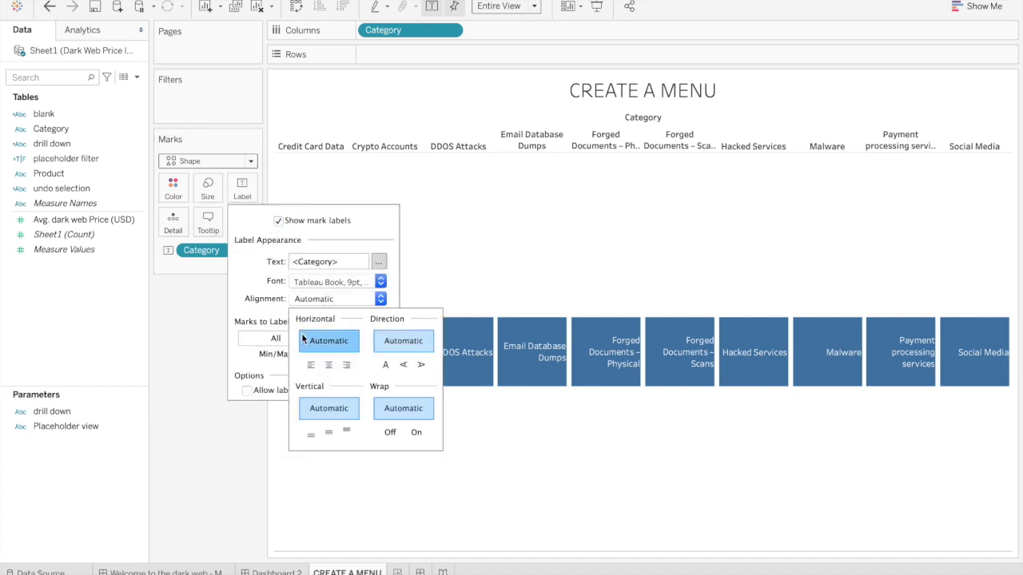
click(328, 366)
click(329, 433)
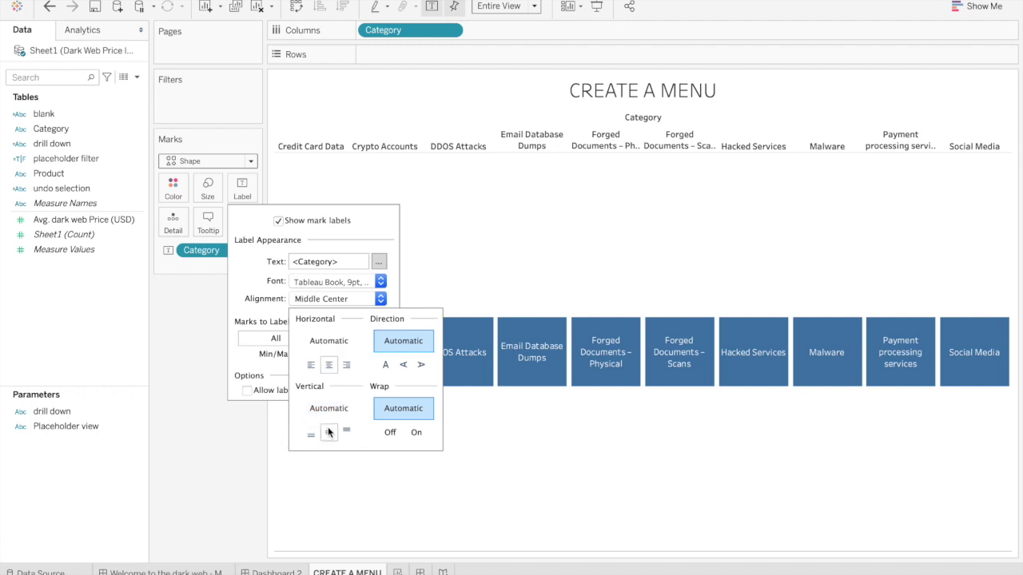
click(252, 443)
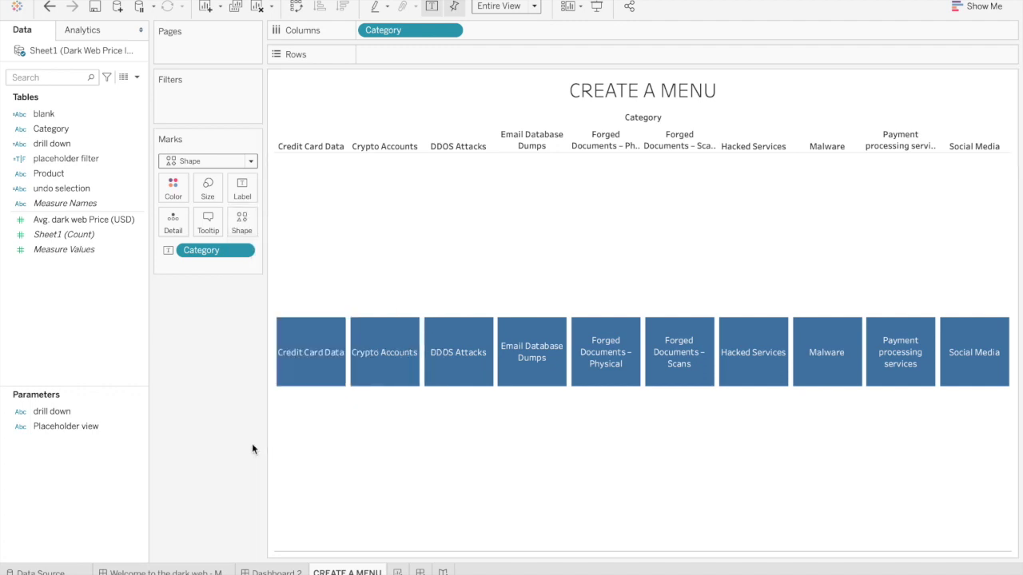
right_click(316, 144)
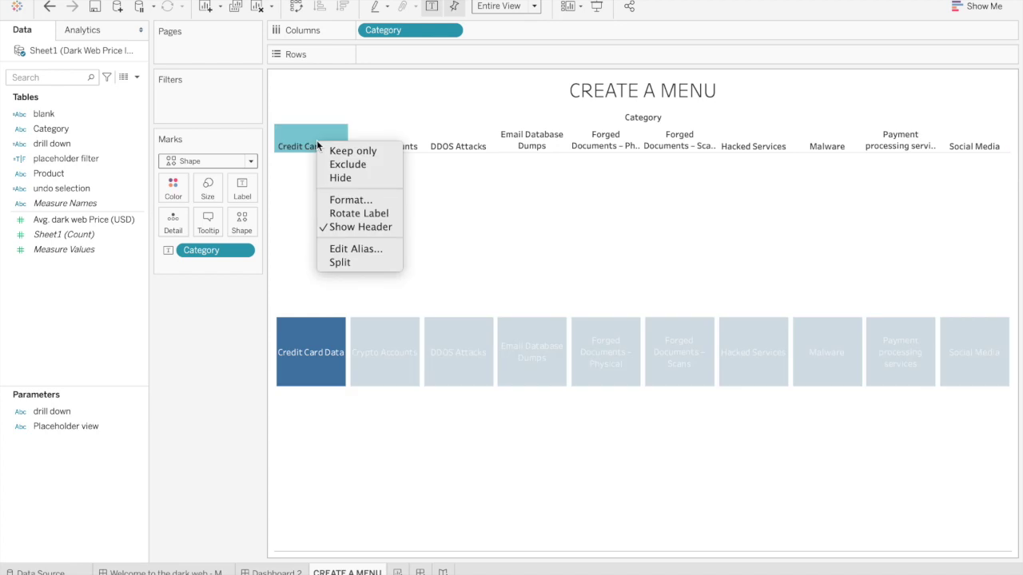
click(318, 225)
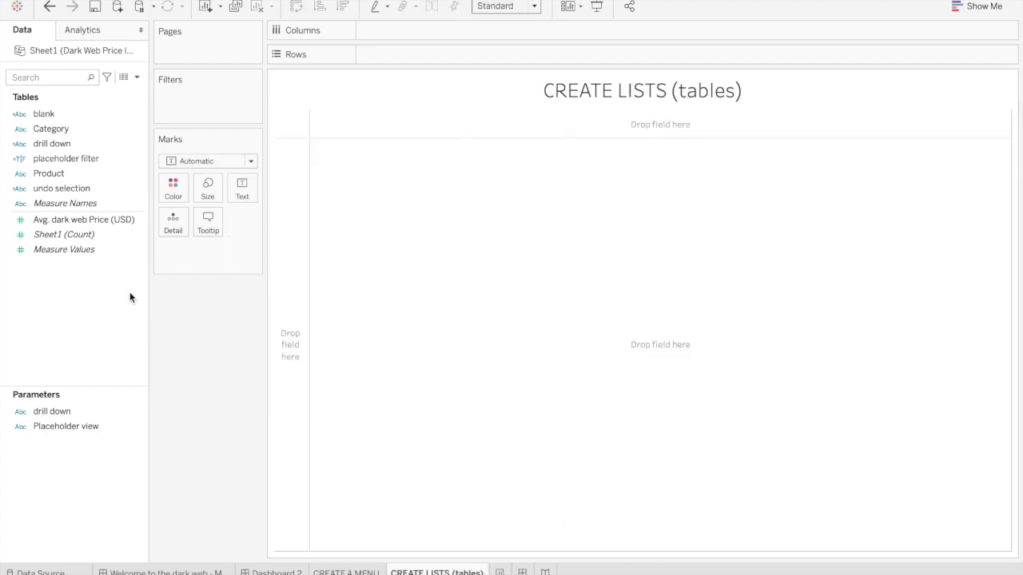
Lay out the Product field as a vertical list of product names
click(72, 176)
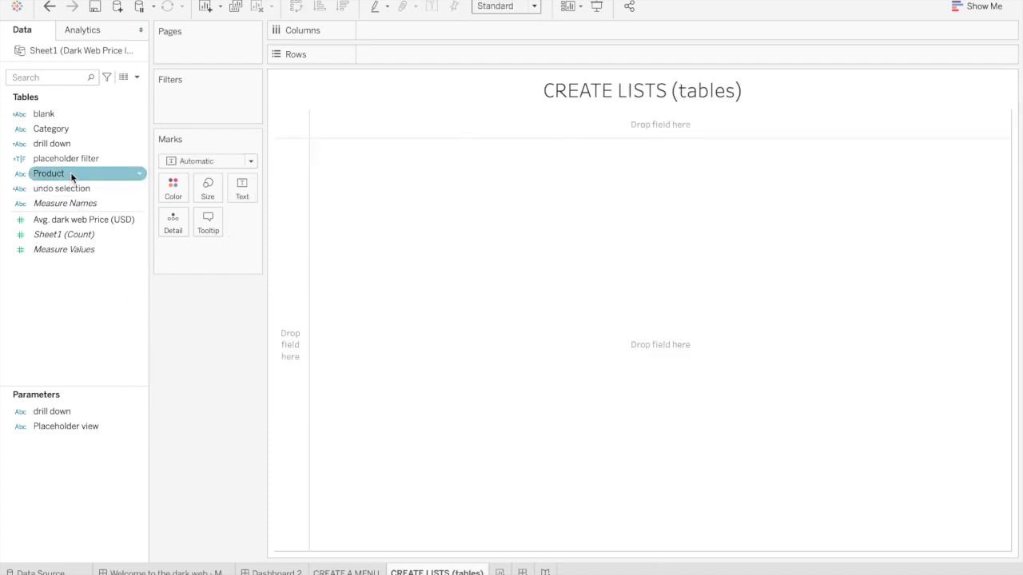
drag(71, 176, 401, 34)
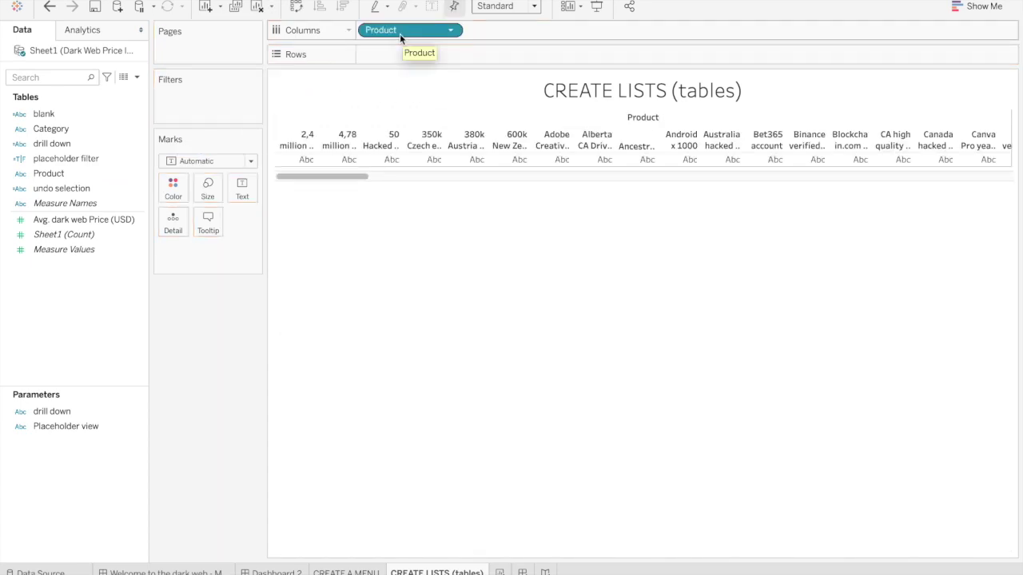
click(297, 5)
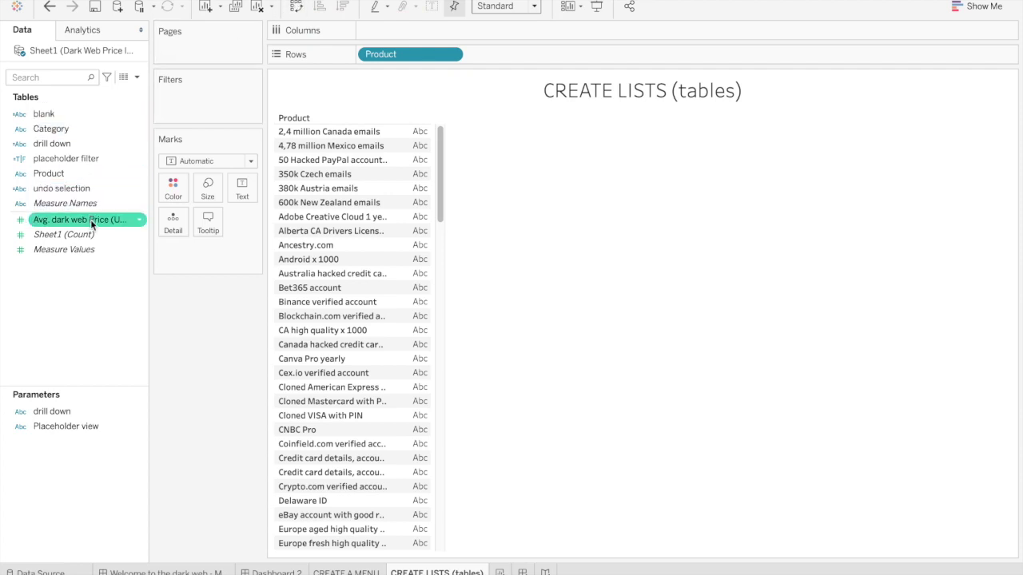
Show Avg. dark web Price as text, set Fit Width, and widen the Product column
drag(105, 219, 242, 196)
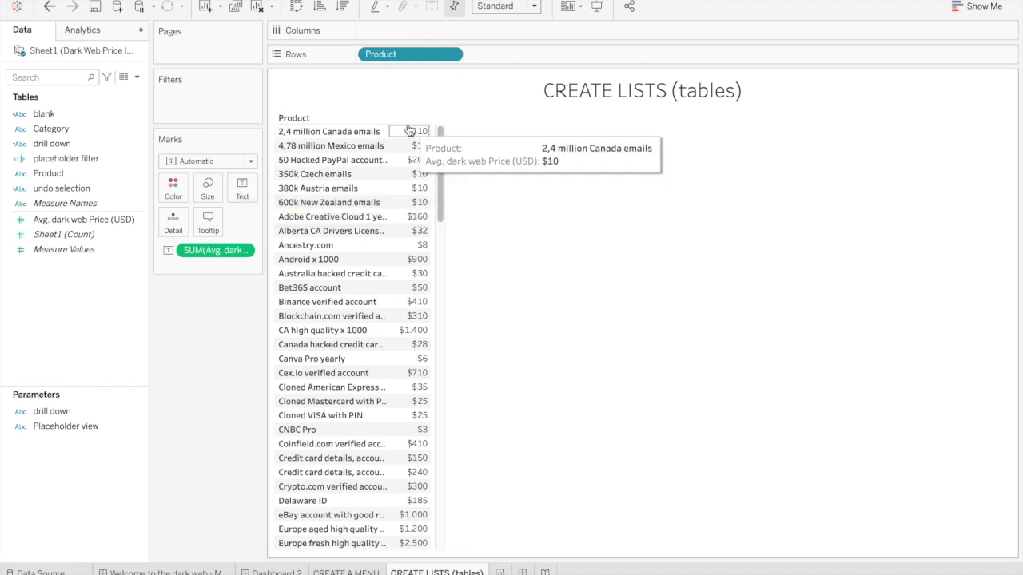
click(534, 6)
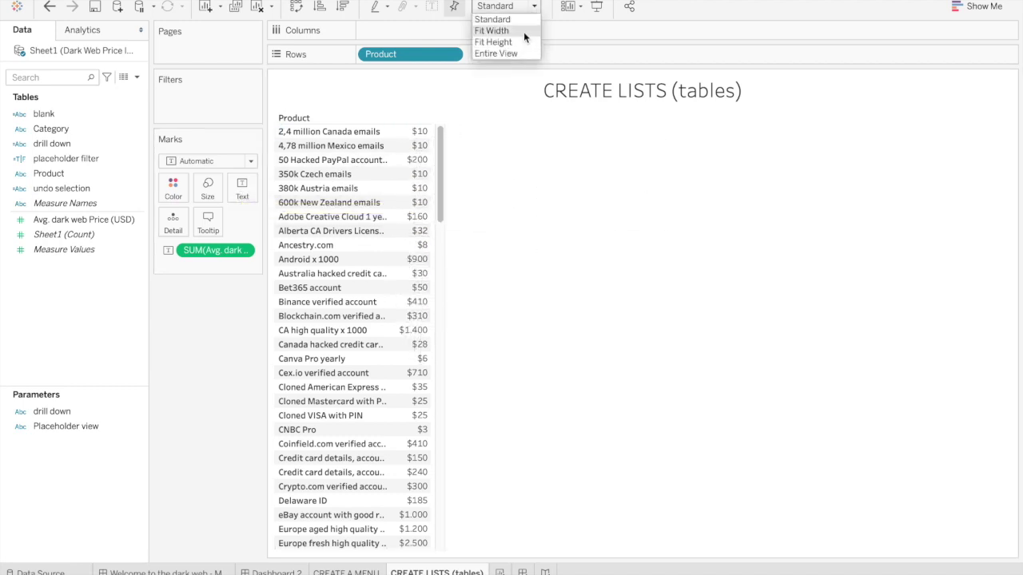
click(524, 31)
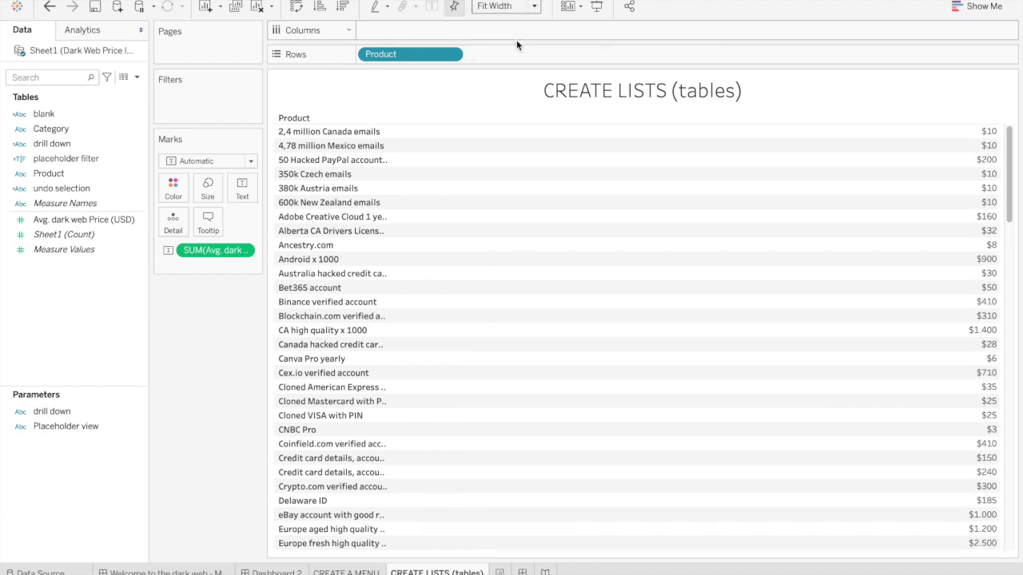
drag(386, 180, 587, 191)
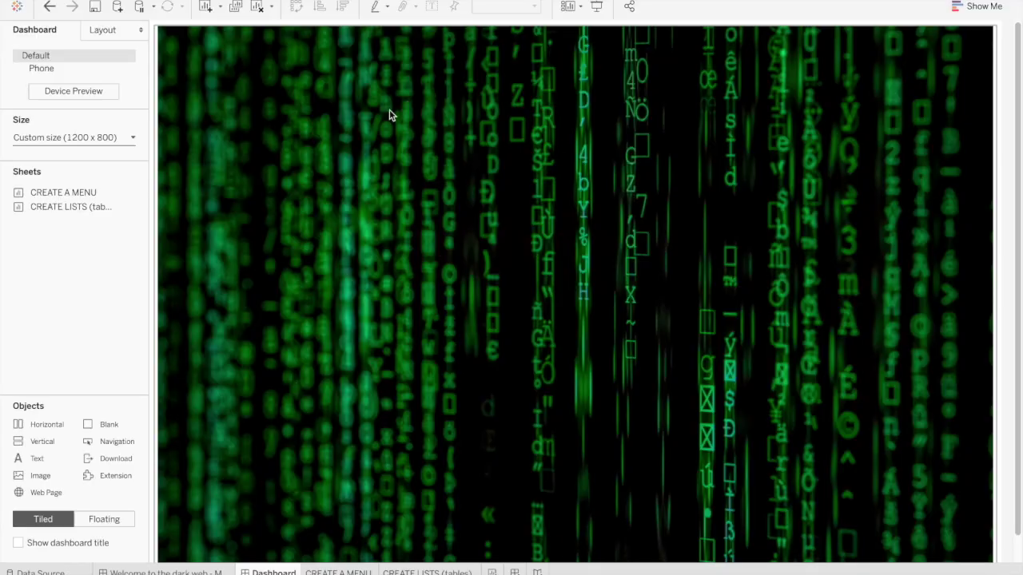
Switch to Floating and drop the CREATE A MENU sheet near the top of the dashboard
click(103, 521)
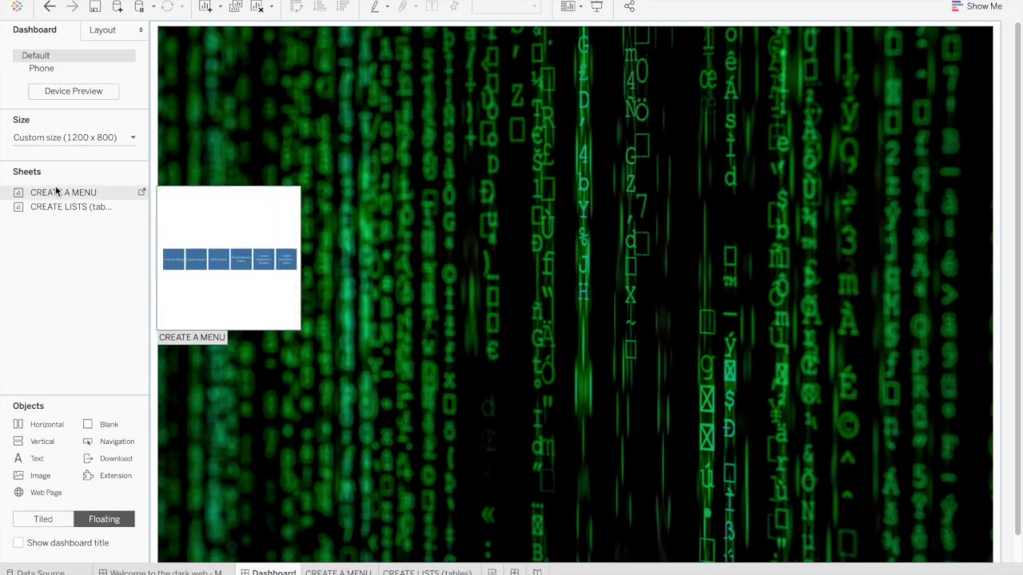
drag(57, 194, 174, 43)
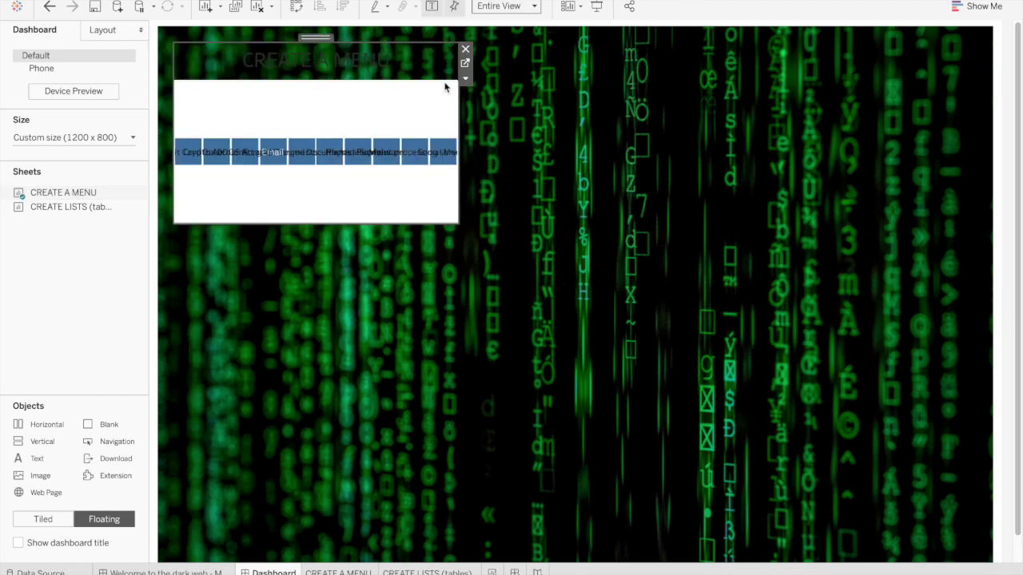
click(530, 196)
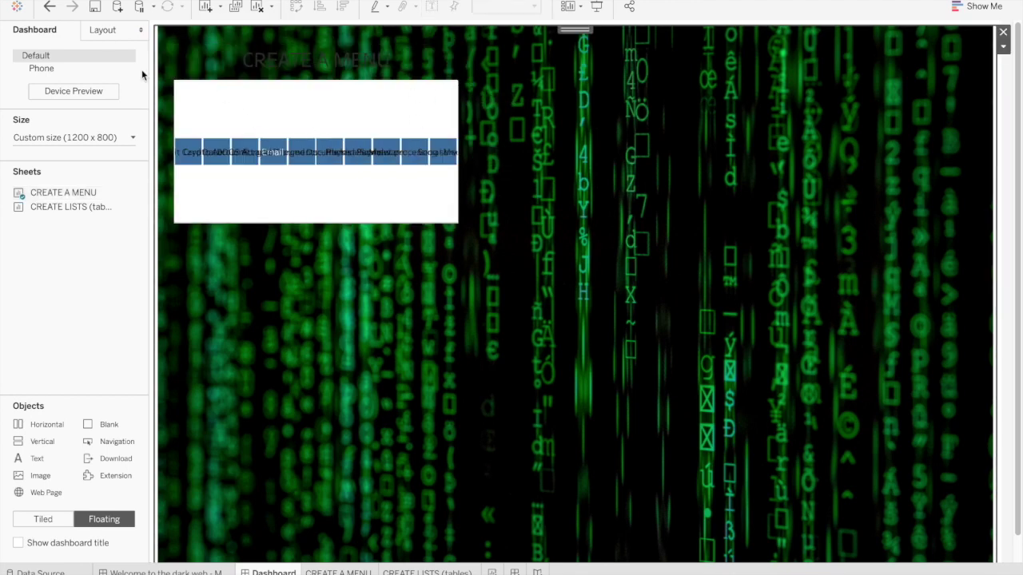
click(104, 31)
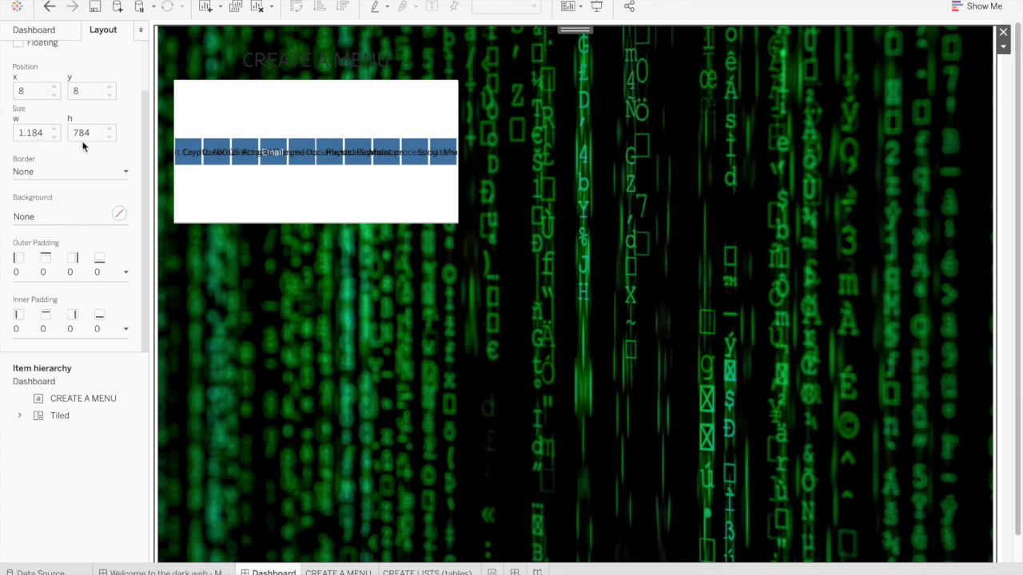
Set the floating menu sheet's width to 1184 and shift it left with the x spinner
click(242, 176)
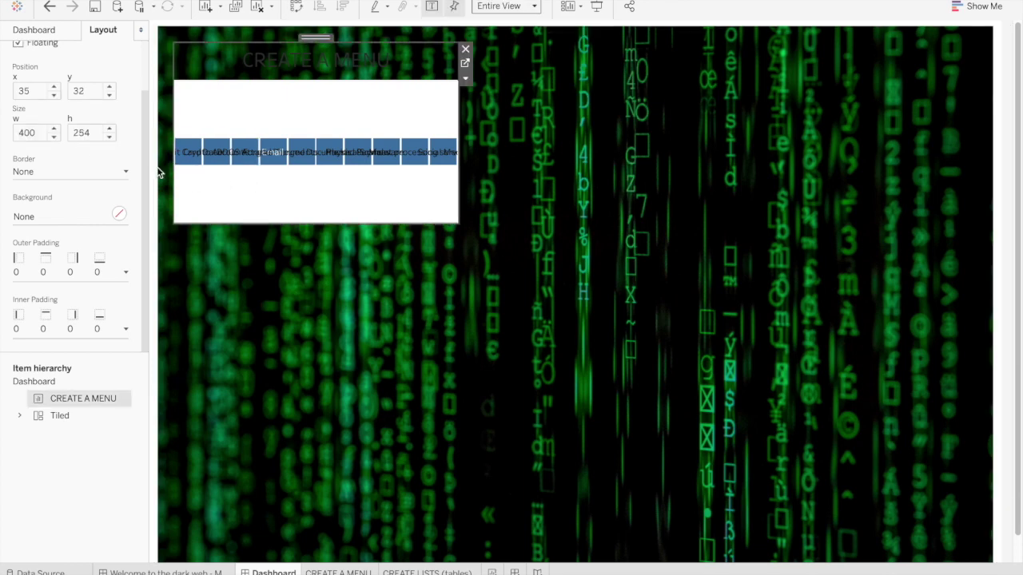
double_click(24, 134)
key(Return)
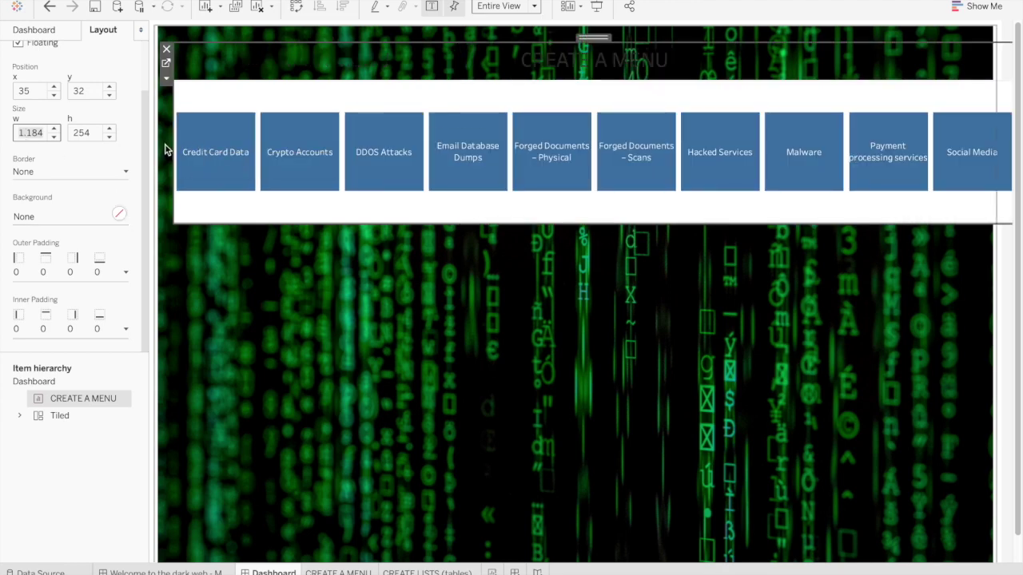
click(53, 95)
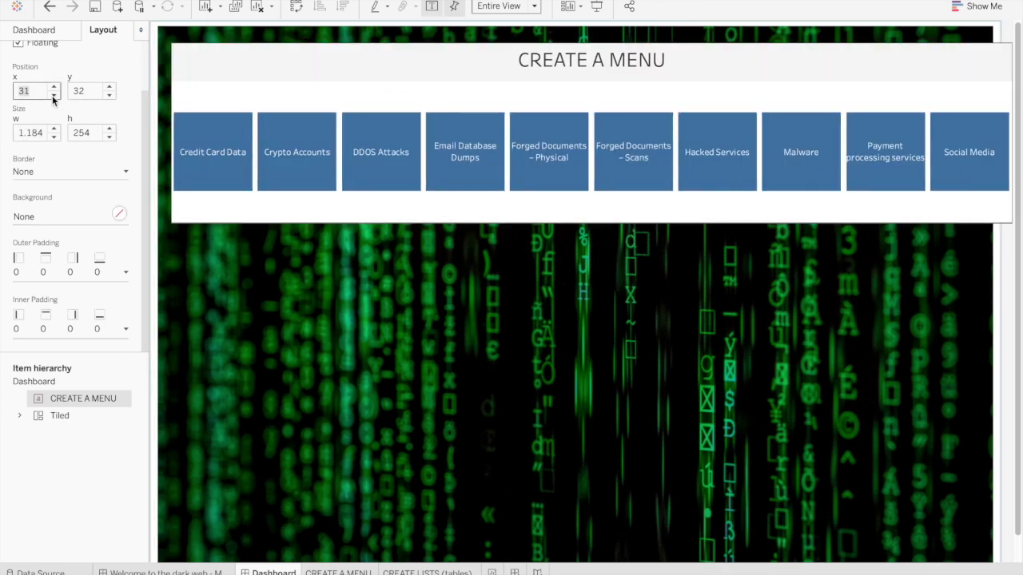
click(53, 95)
click(54, 96)
click(53, 95)
click(53, 95)
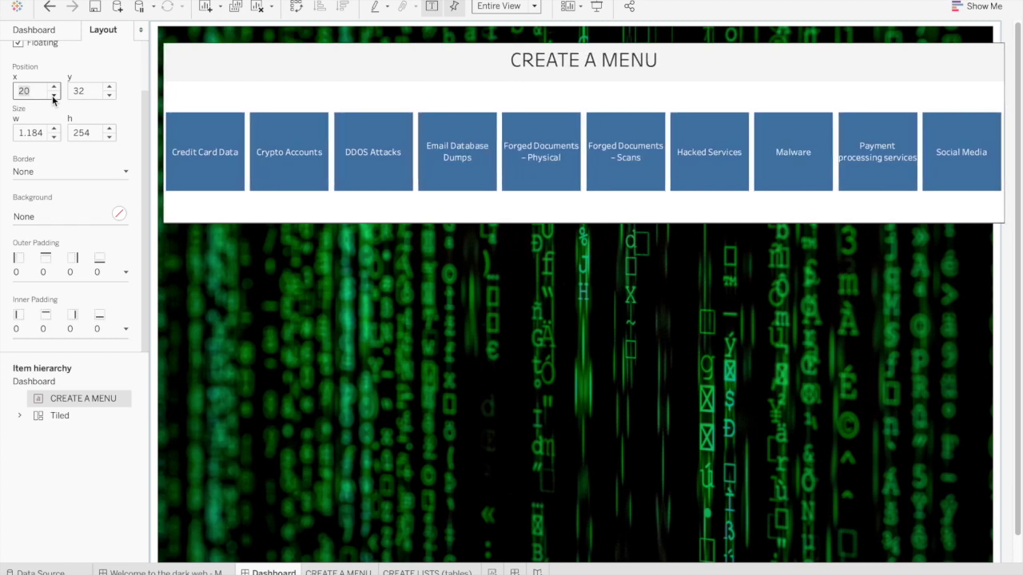
click(53, 95)
click(53, 95)
click(53, 95)
click(53, 95)
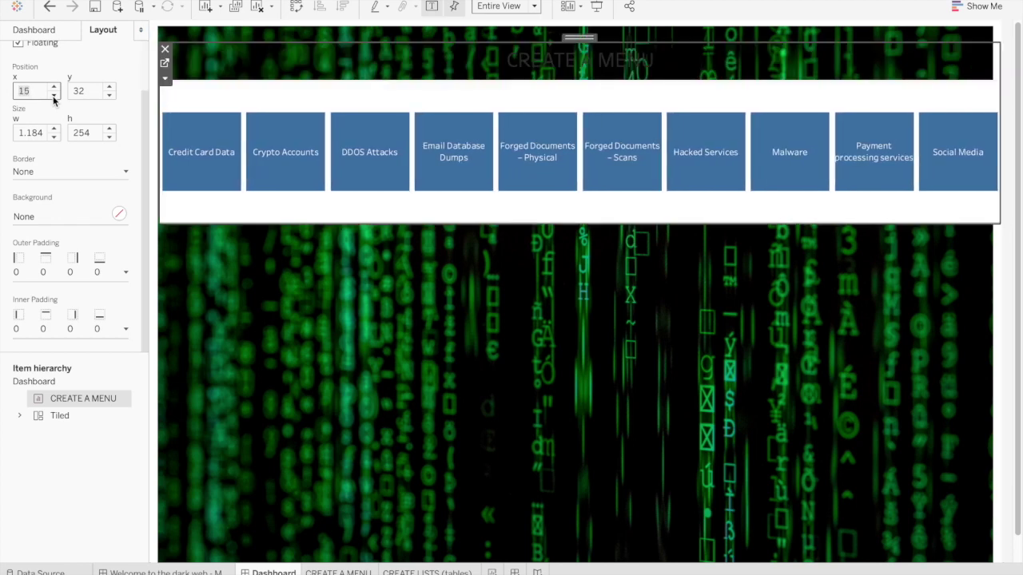
click(53, 96)
click(53, 95)
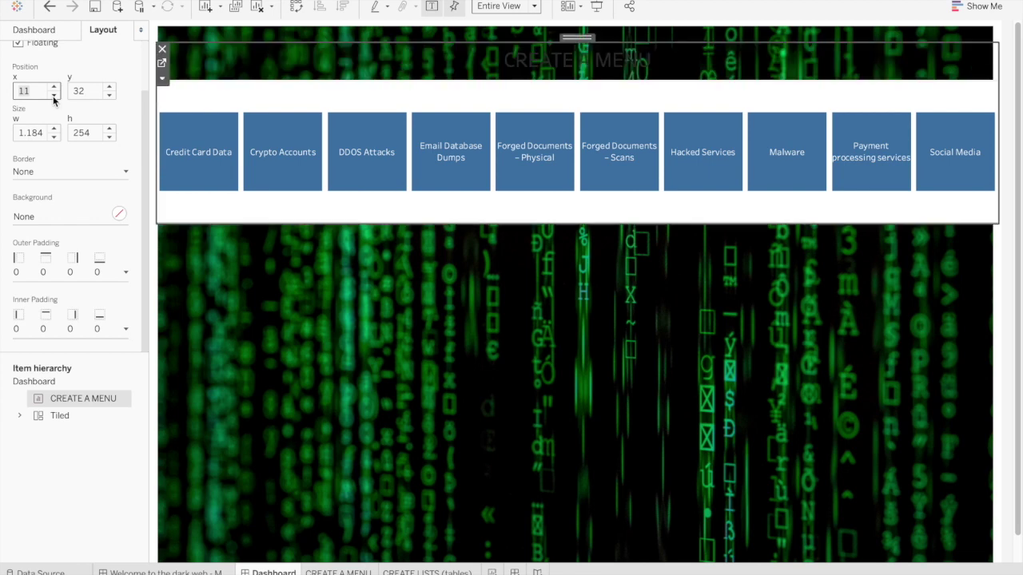
Narrow the menu sheet to 1175 wide and fine-tune its x position to 13
click(59, 135)
click(58, 135)
click(58, 135)
click(58, 135)
click(57, 135)
click(58, 135)
click(57, 135)
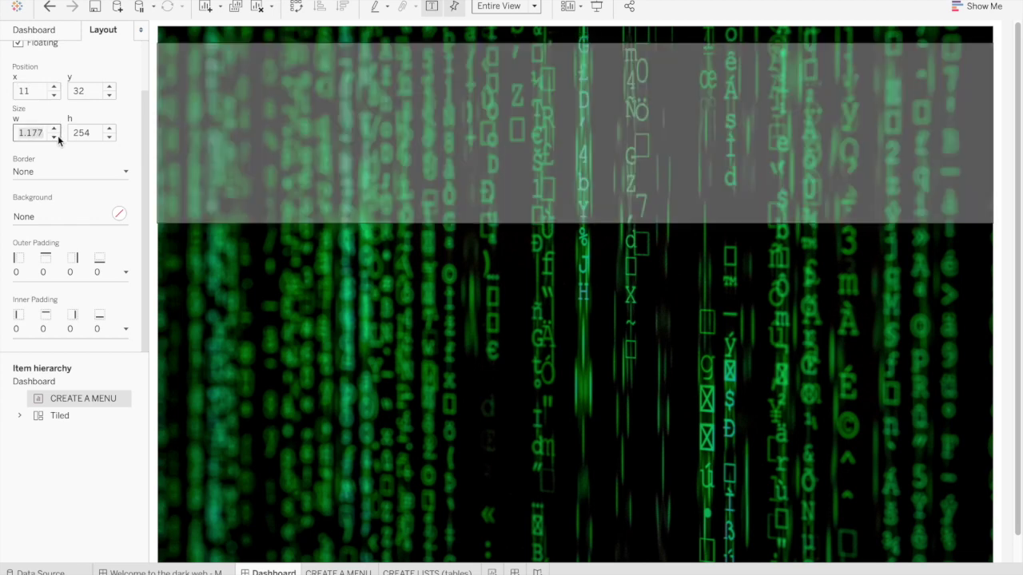
click(58, 135)
click(57, 135)
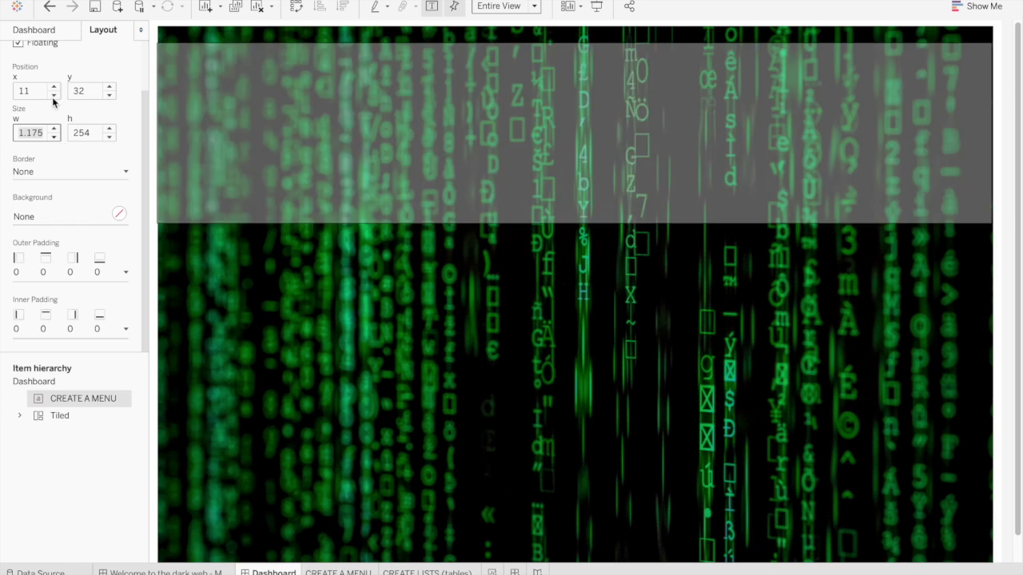
click(55, 97)
click(55, 96)
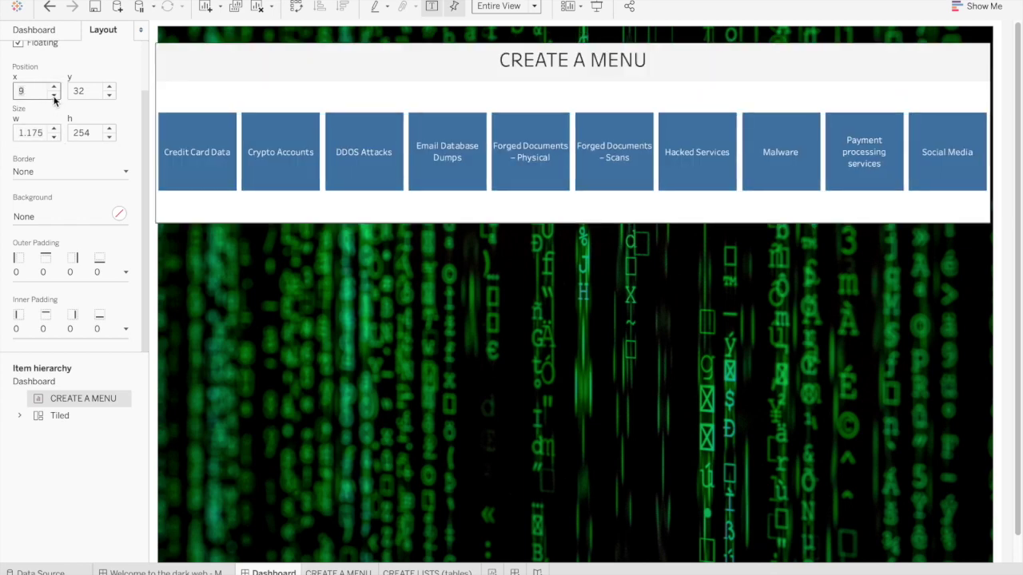
click(55, 89)
click(55, 89)
click(56, 90)
click(56, 90)
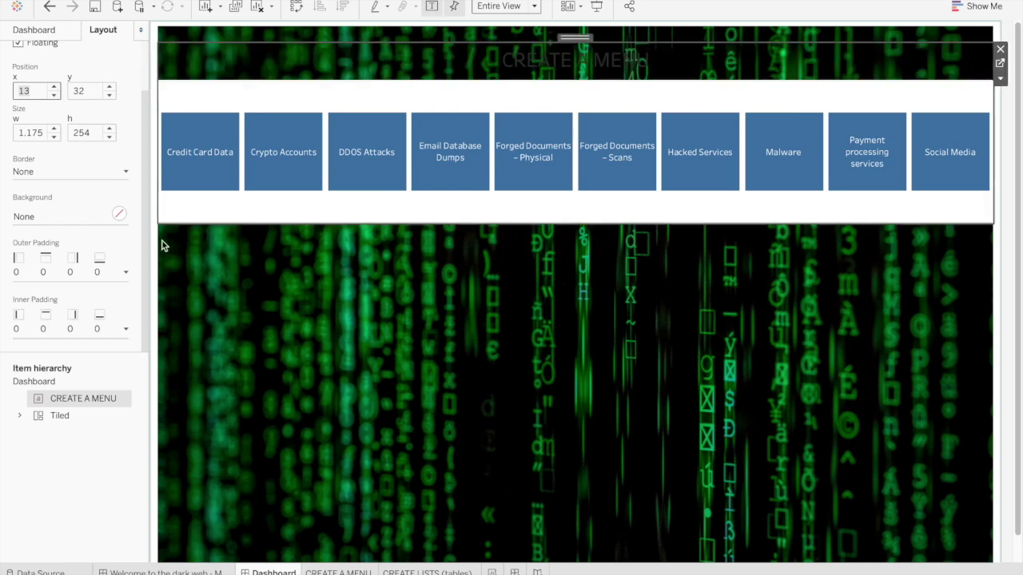
click(243, 298)
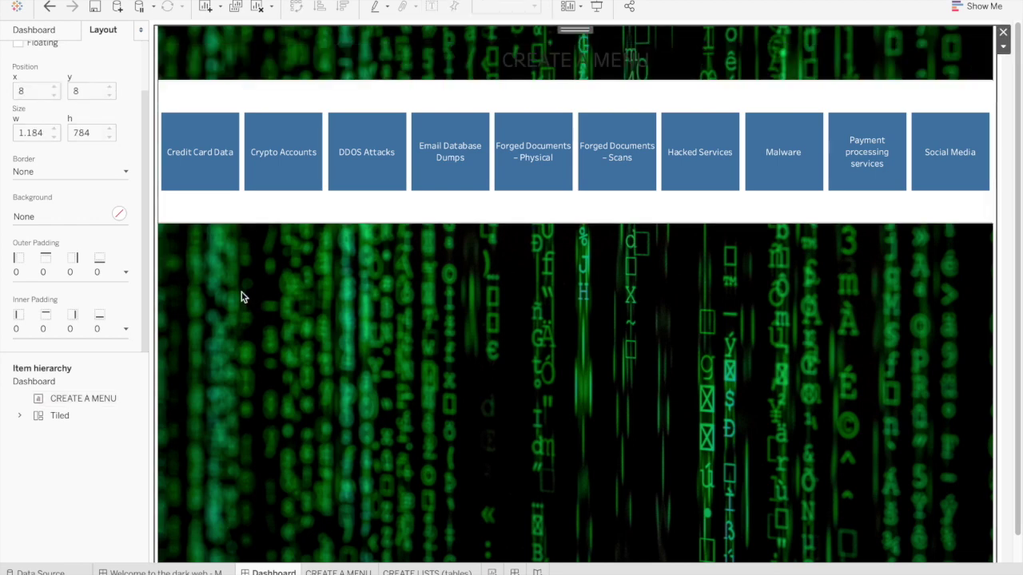
click(270, 204)
right_click(270, 206)
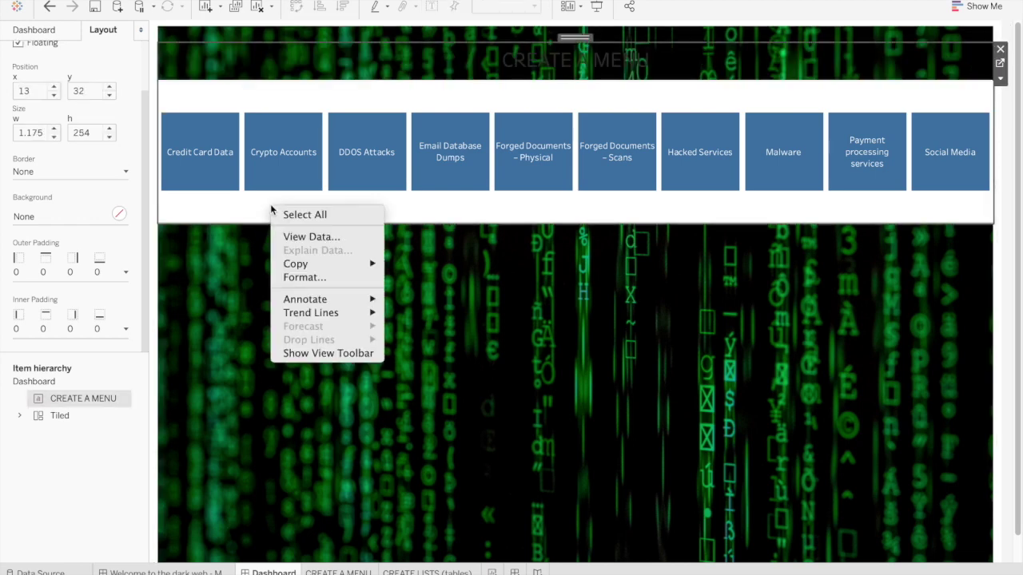
Set the menu sheet's worksheet shading to None
click(294, 277)
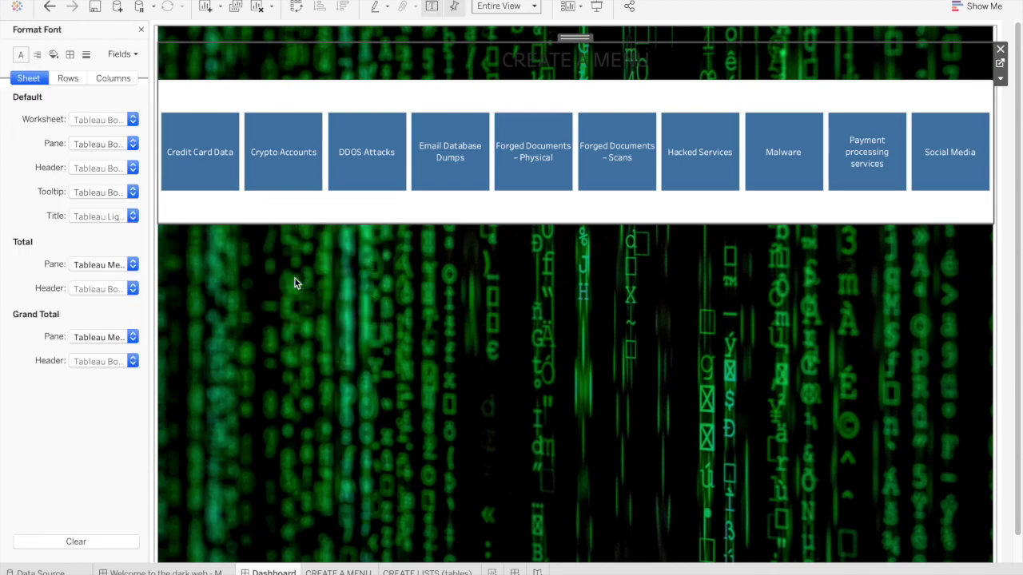
click(54, 54)
click(92, 119)
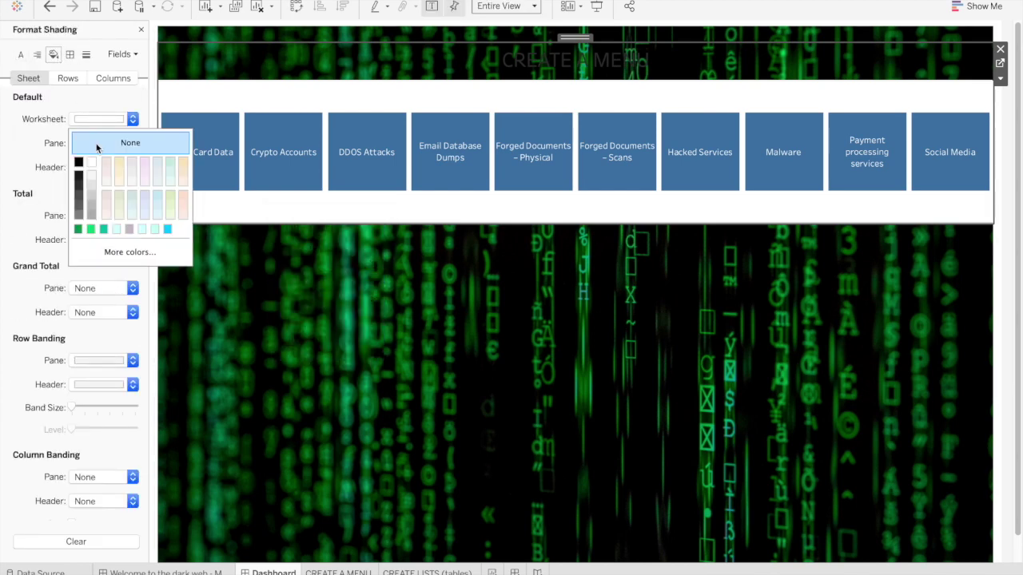
click(96, 142)
click(285, 282)
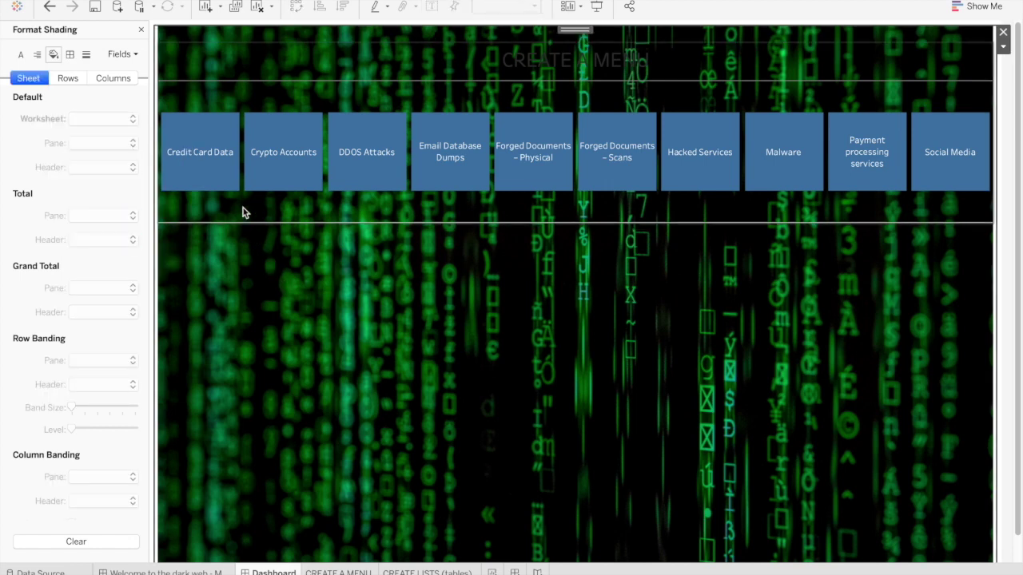
Remove the menu sheet's total pane and total header borders
right_click(244, 211)
click(269, 285)
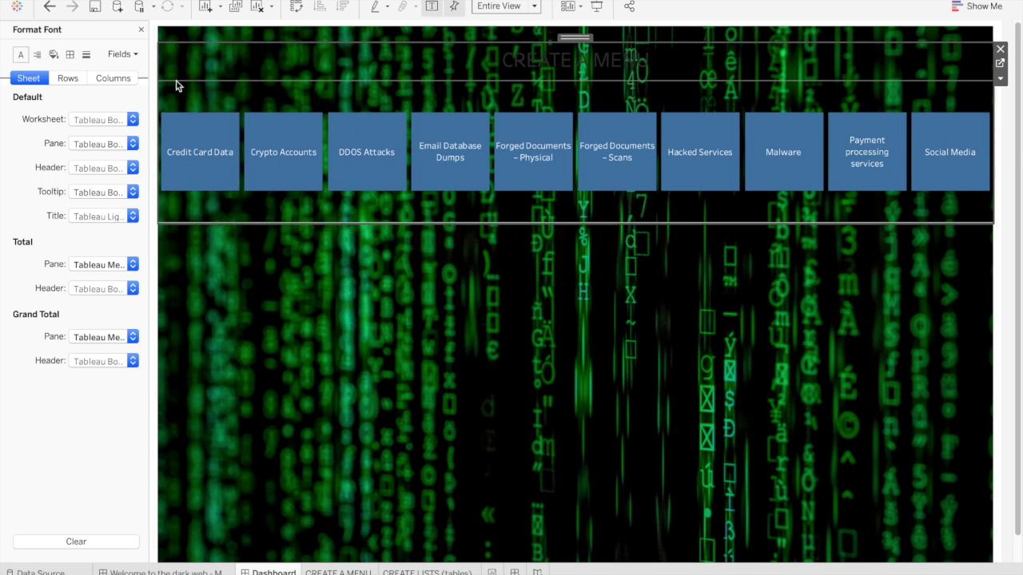
click(71, 54)
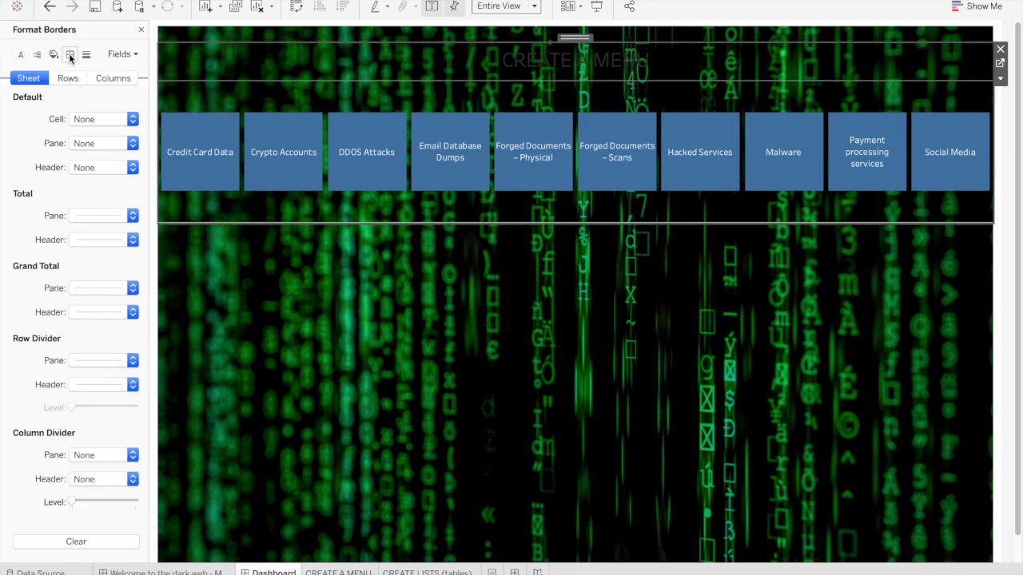
click(88, 289)
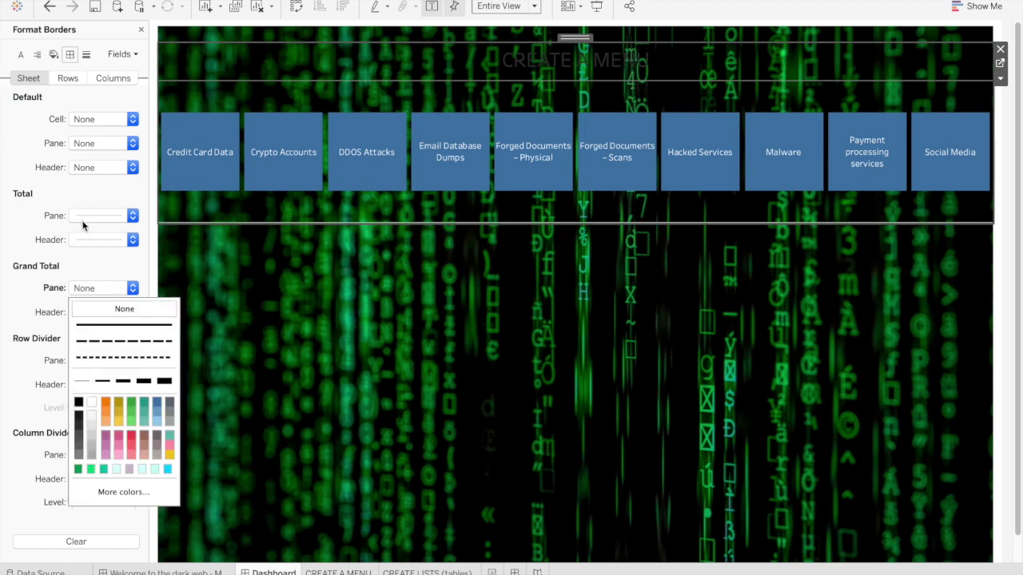
click(83, 226)
click(63, 263)
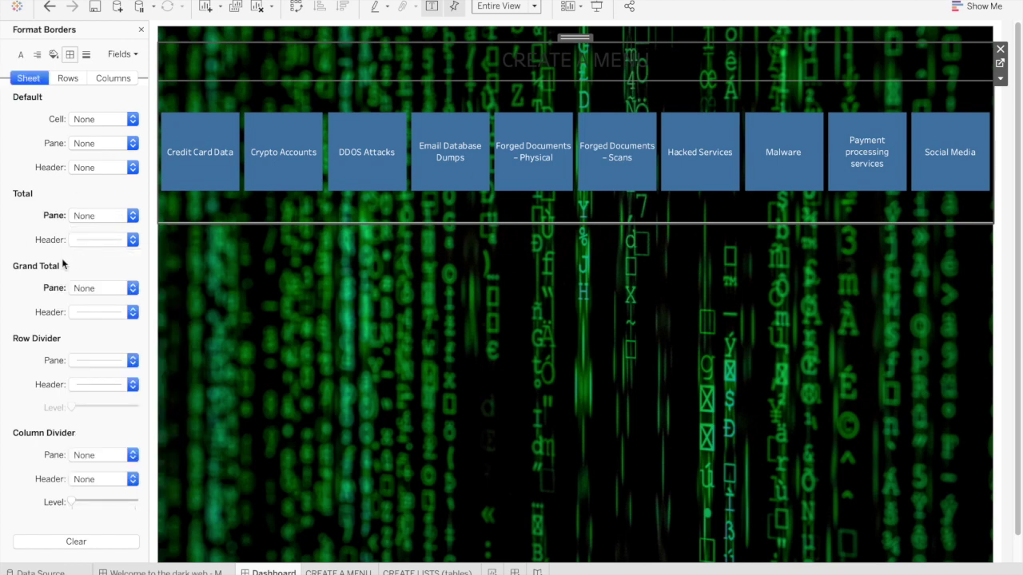
click(82, 241)
click(87, 260)
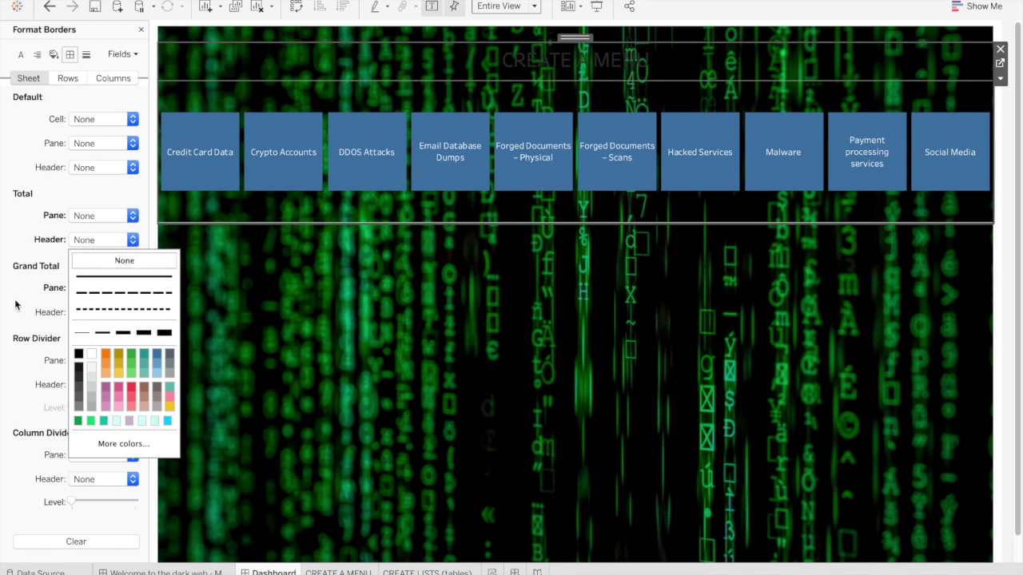
click(13, 341)
Remove the row divider lines and review the column border settings
click(101, 360)
click(103, 375)
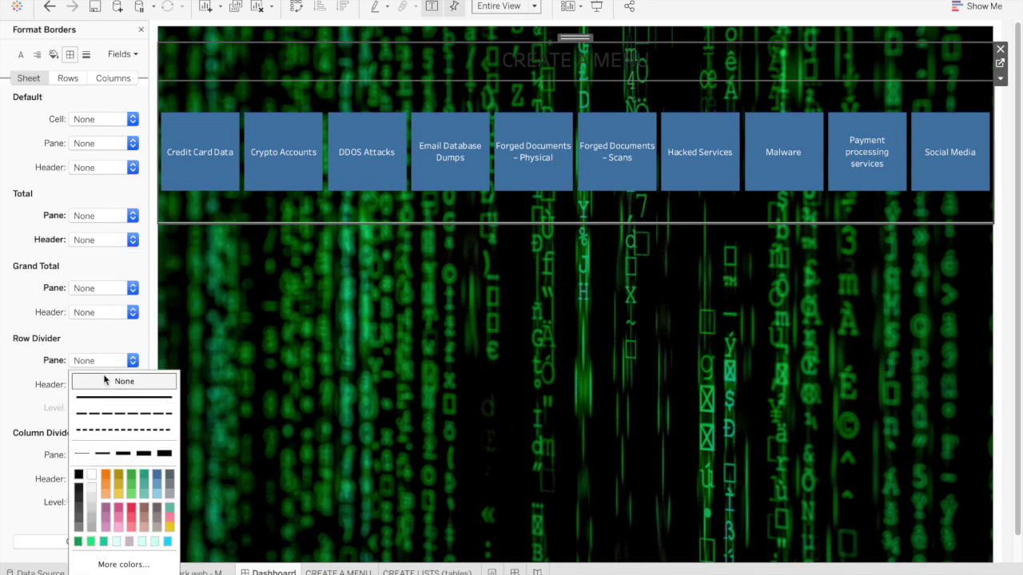
click(10, 380)
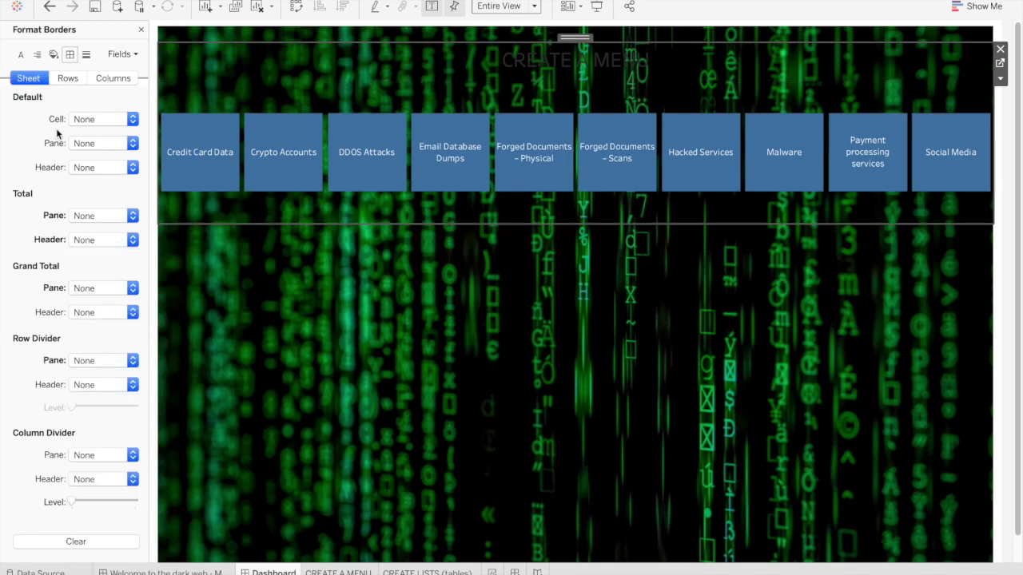
click(67, 80)
click(116, 77)
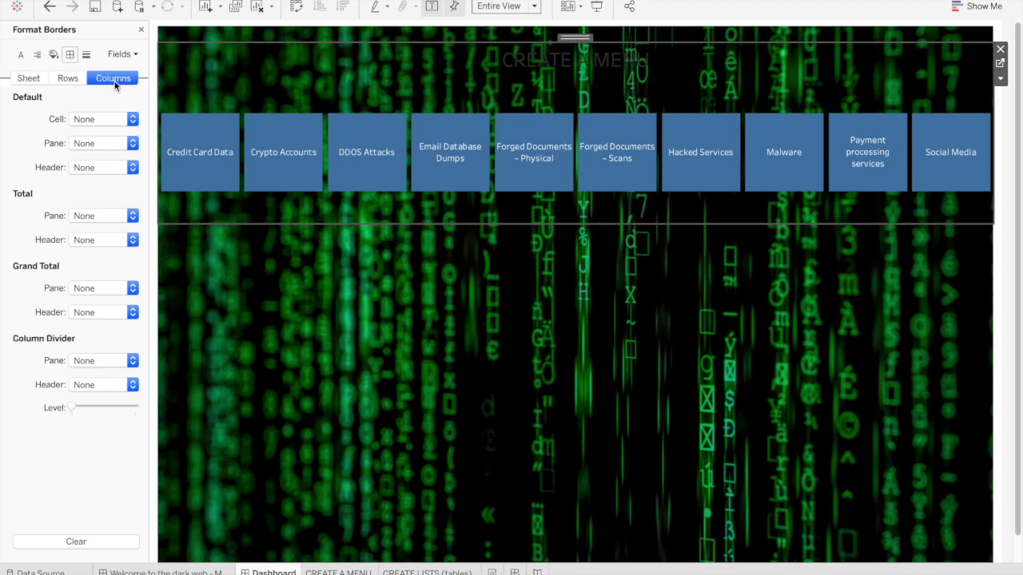
Set Zero Lines and Ref Lines to None and hide the CREATE A MENU title
click(85, 55)
click(88, 144)
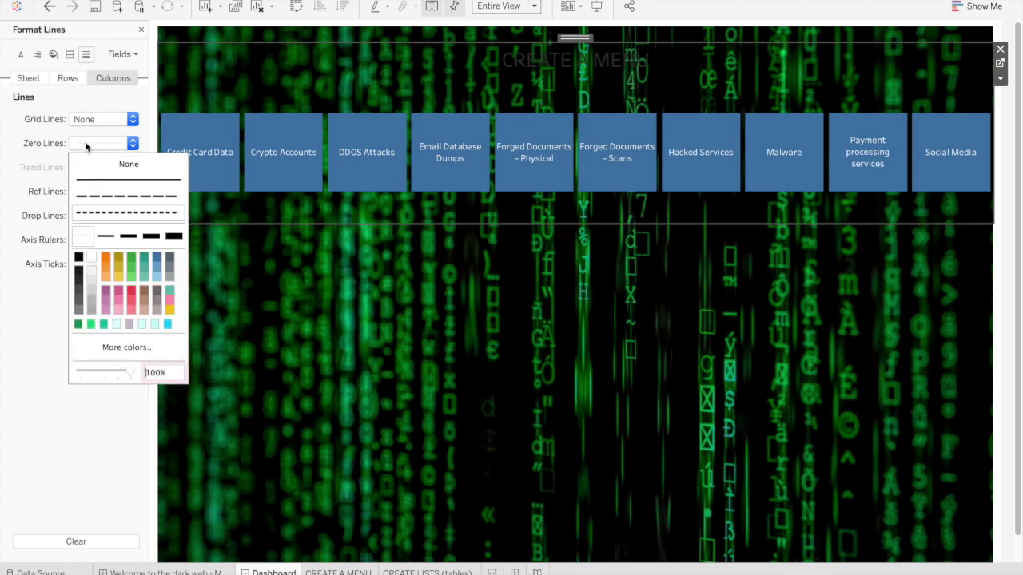
click(91, 164)
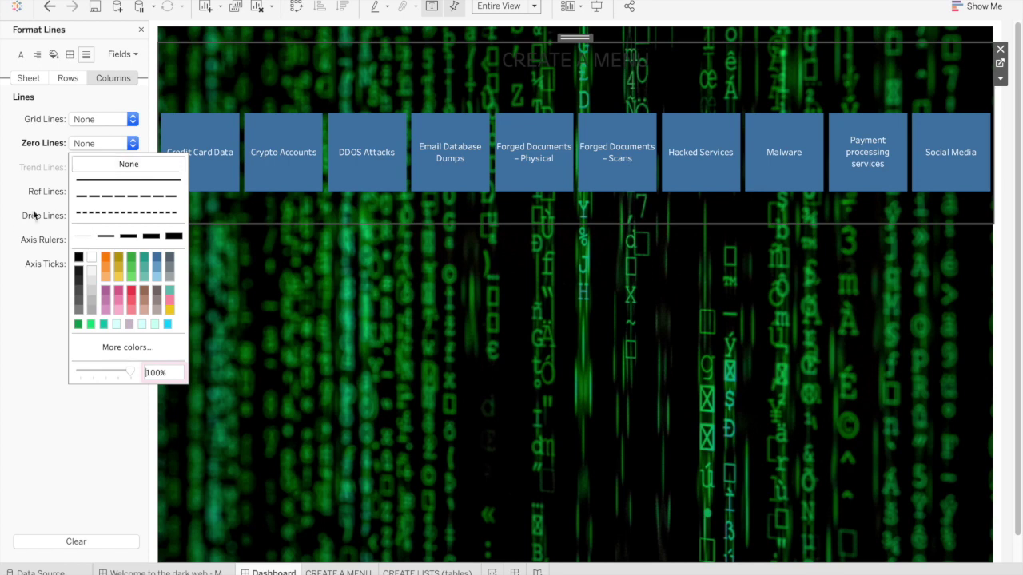
click(39, 281)
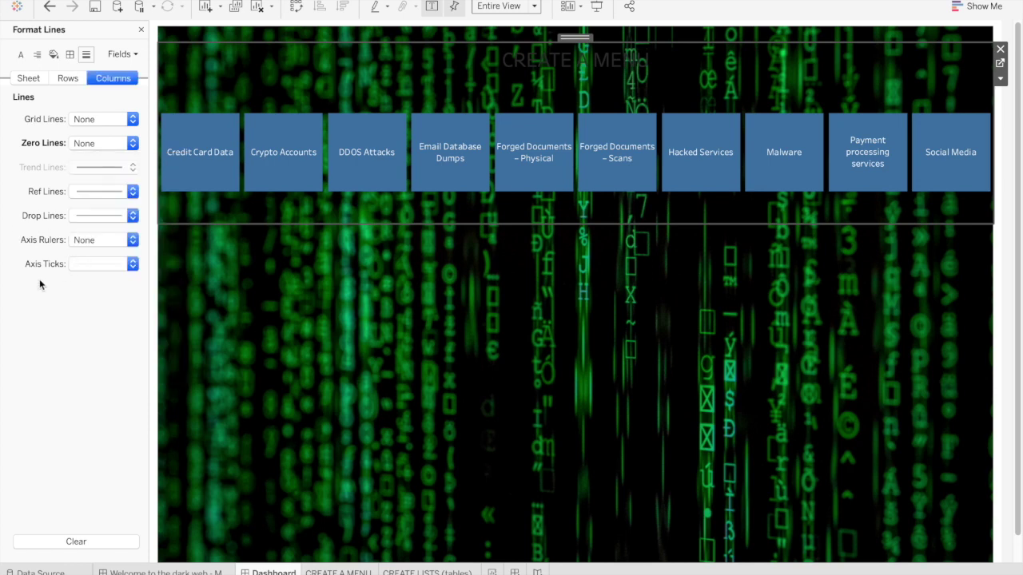
click(89, 196)
click(88, 210)
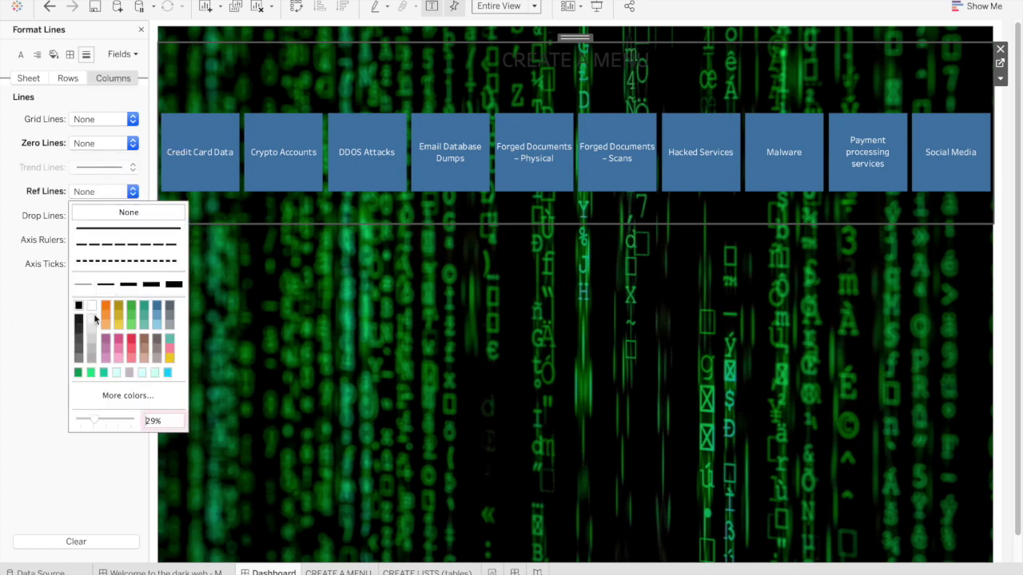
click(344, 322)
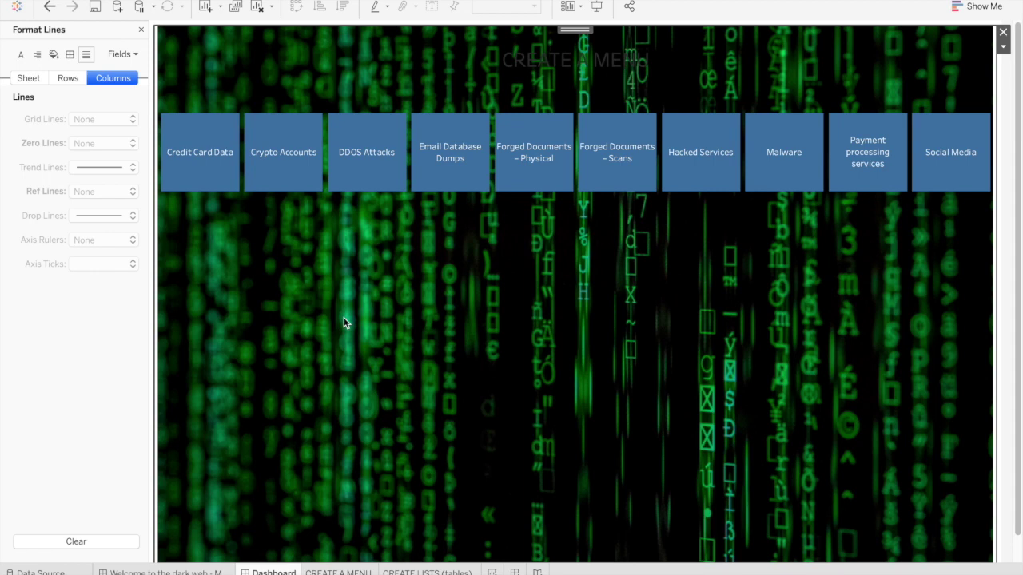
right_click(555, 70)
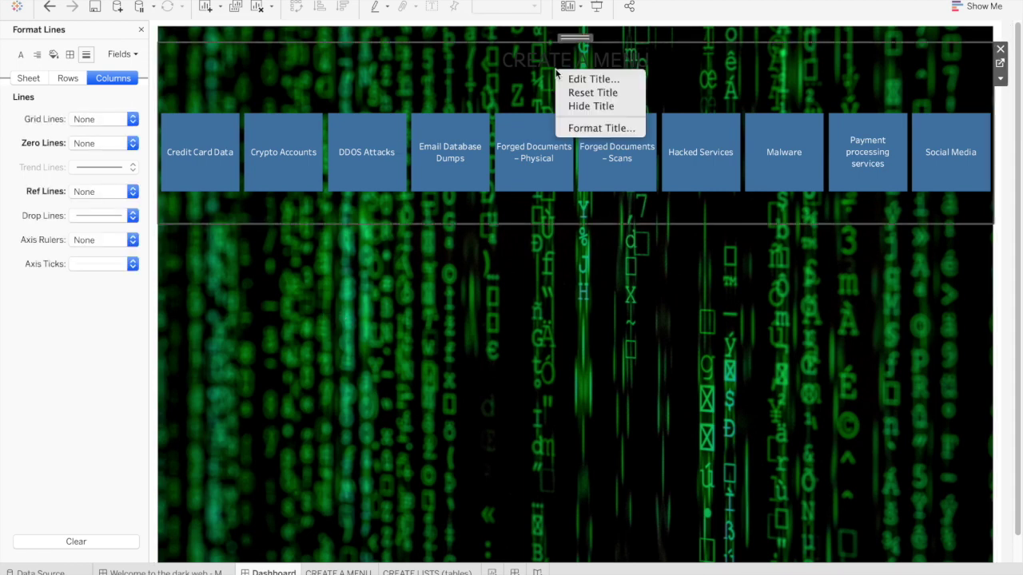
click(583, 107)
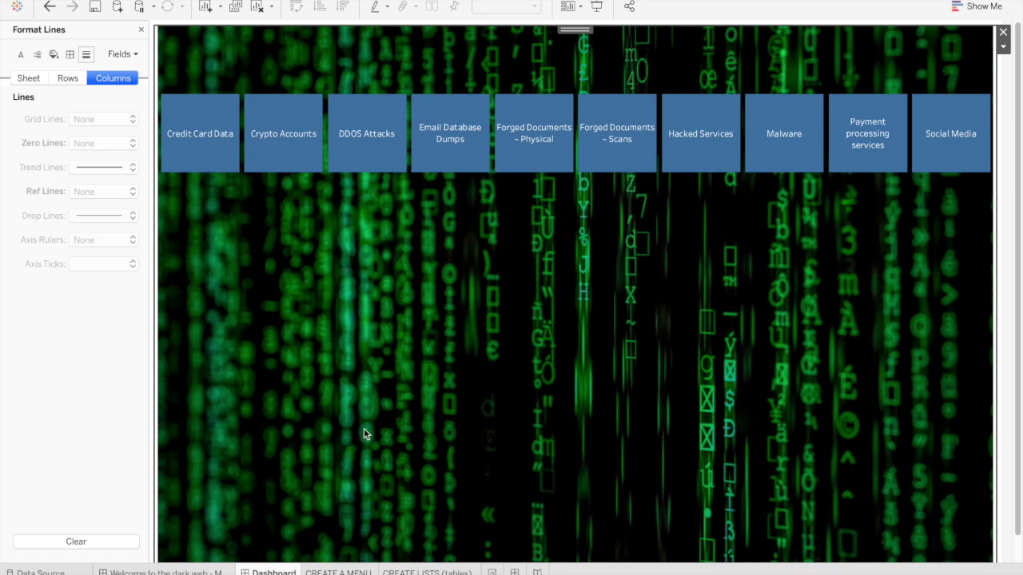
Float the CREATE LISTS sheet below the menu, hiding its title and Product field label
click(375, 417)
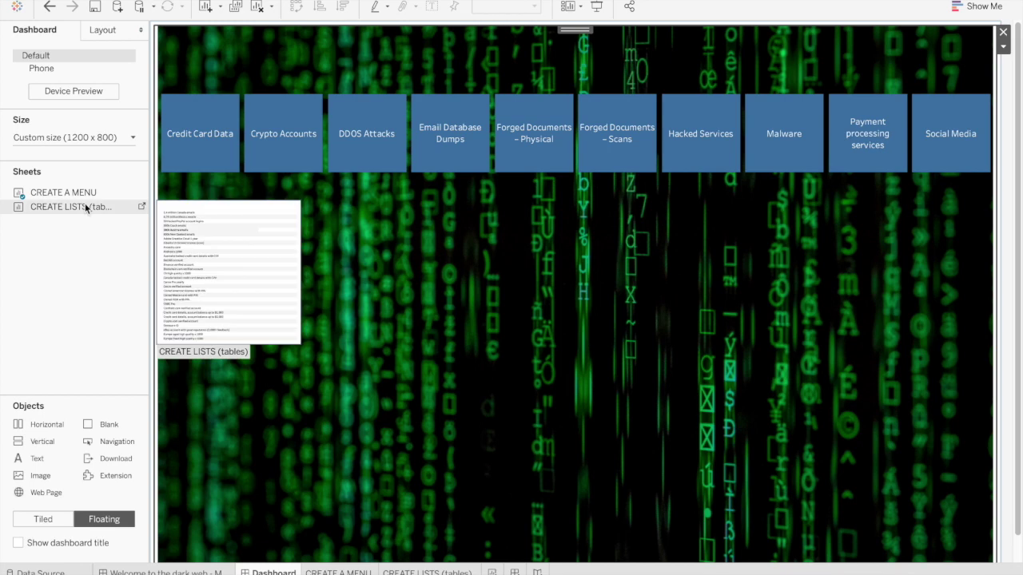
drag(84, 205, 161, 202)
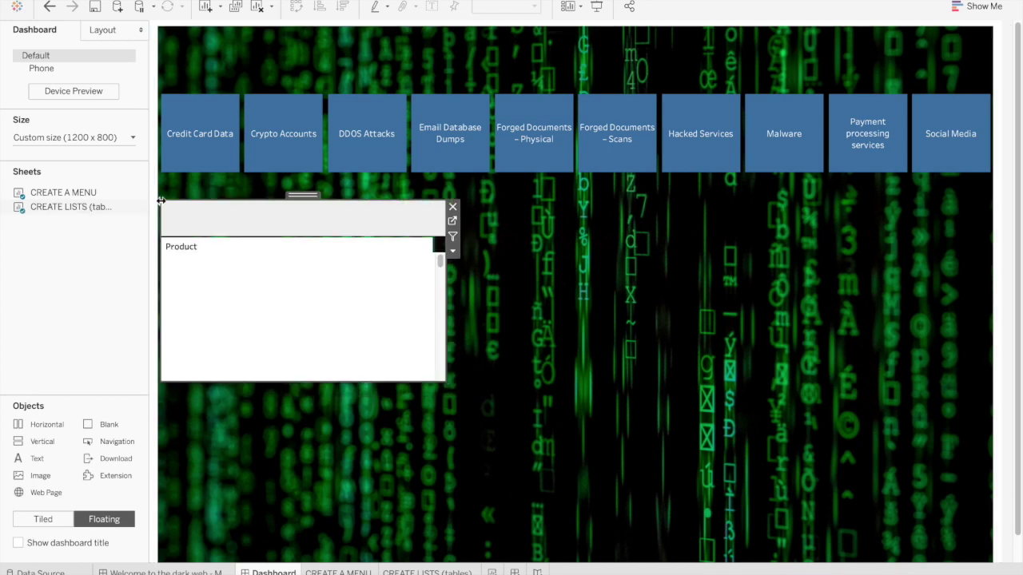
right_click(251, 230)
click(268, 262)
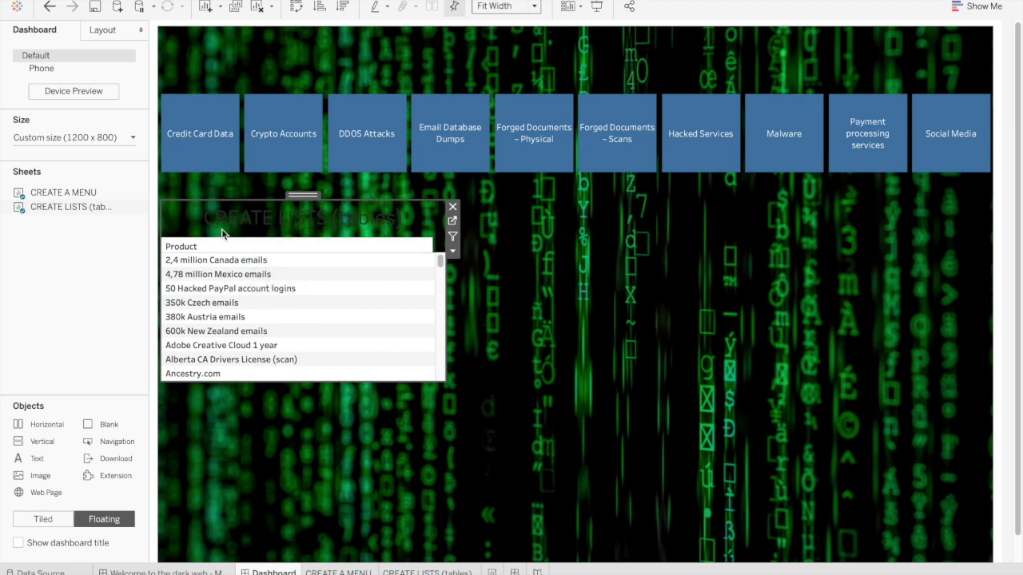
right_click(193, 213)
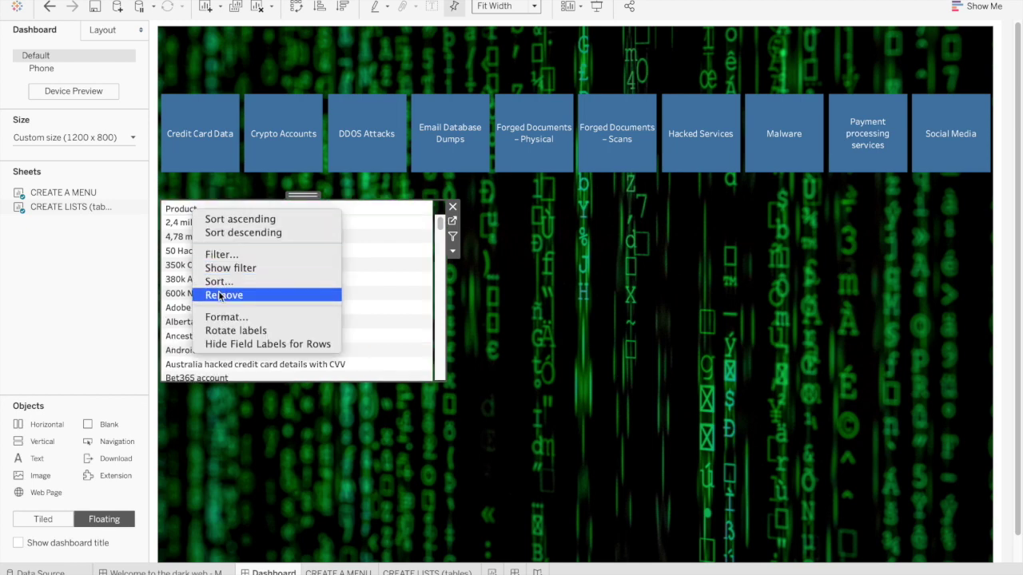
click(235, 345)
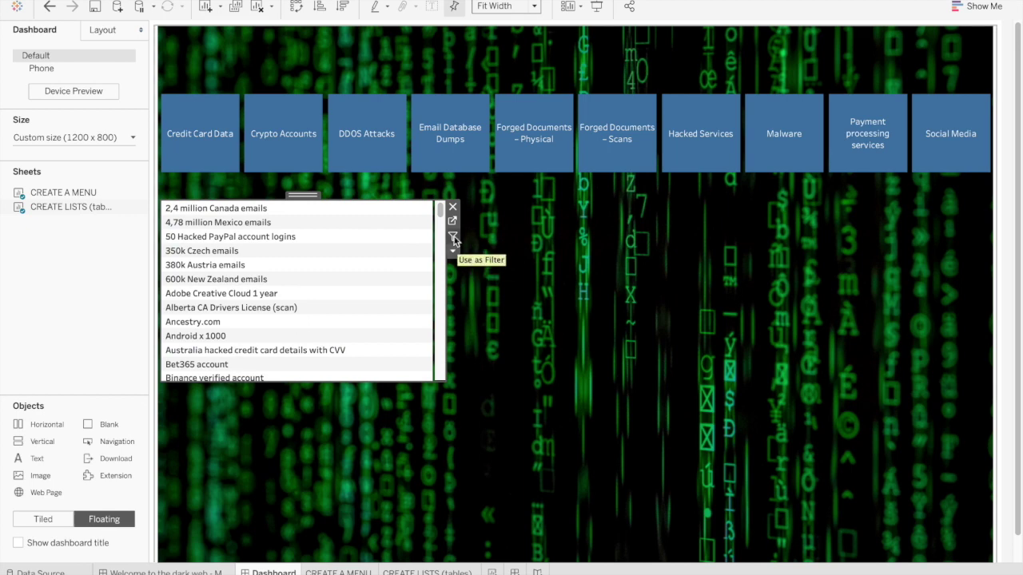
Resize and centre the price list and make its rows much taller
drag(443, 227, 791, 216)
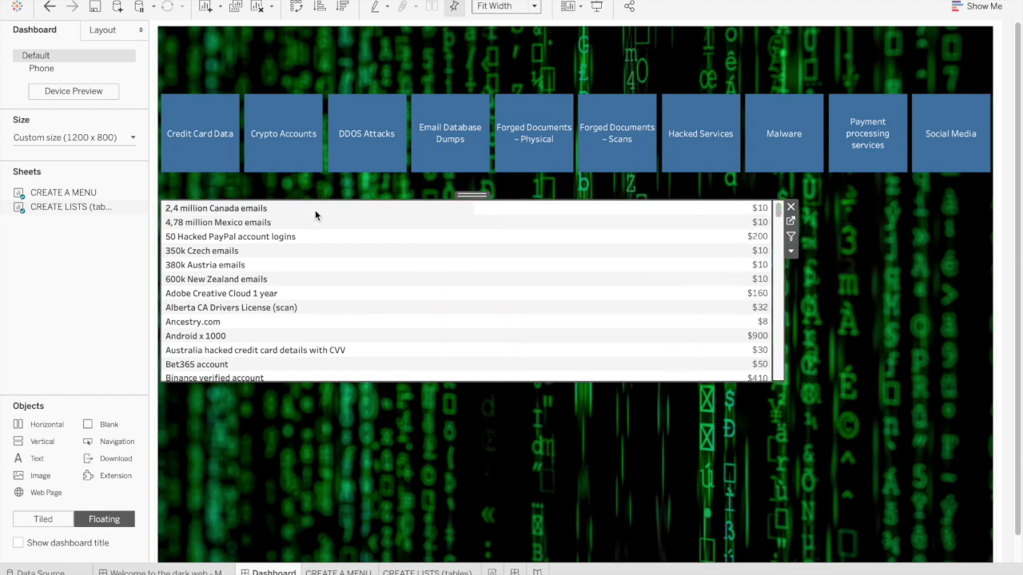
drag(297, 214, 298, 238)
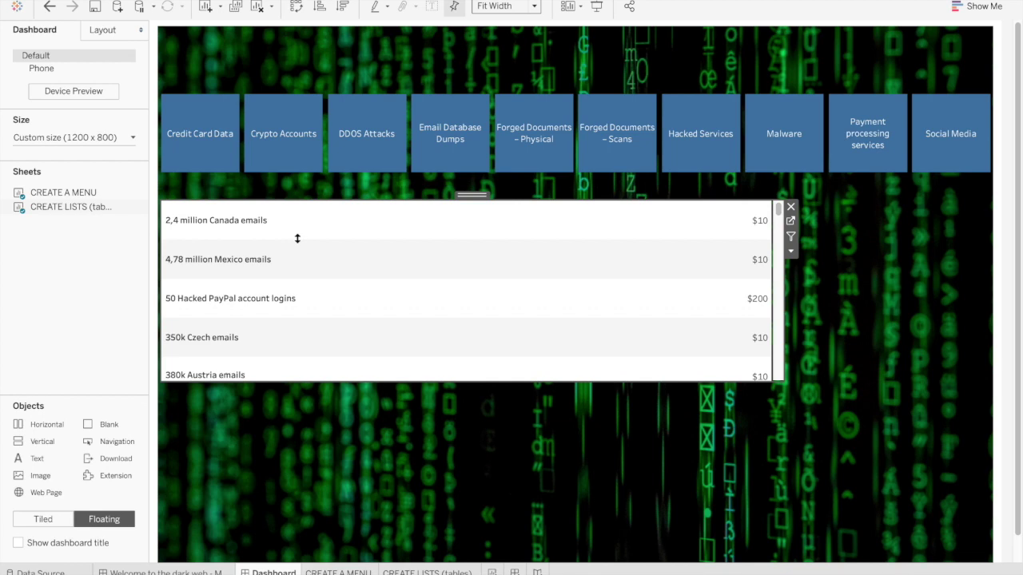
drag(472, 194, 588, 200)
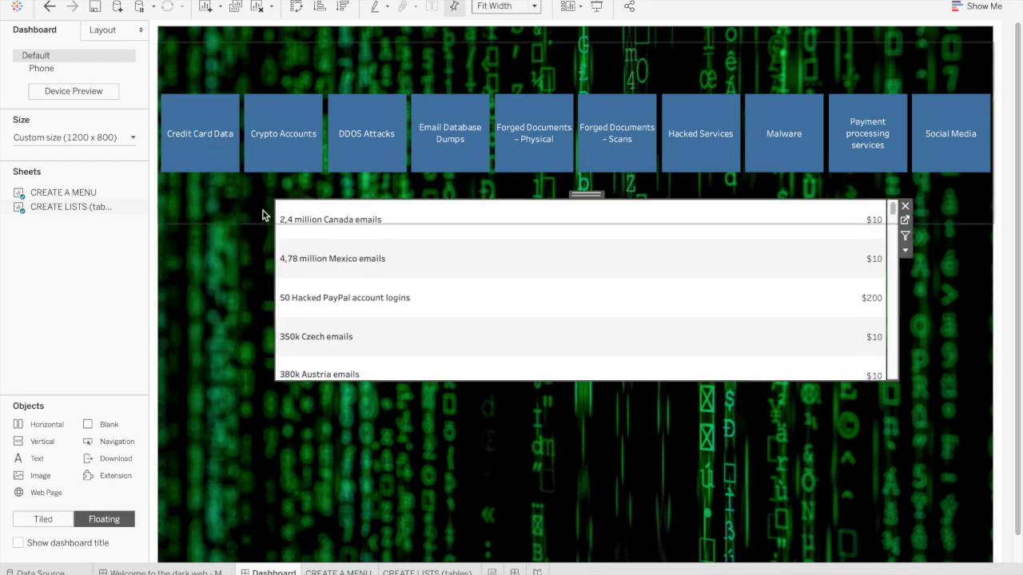
drag(274, 242, 321, 242)
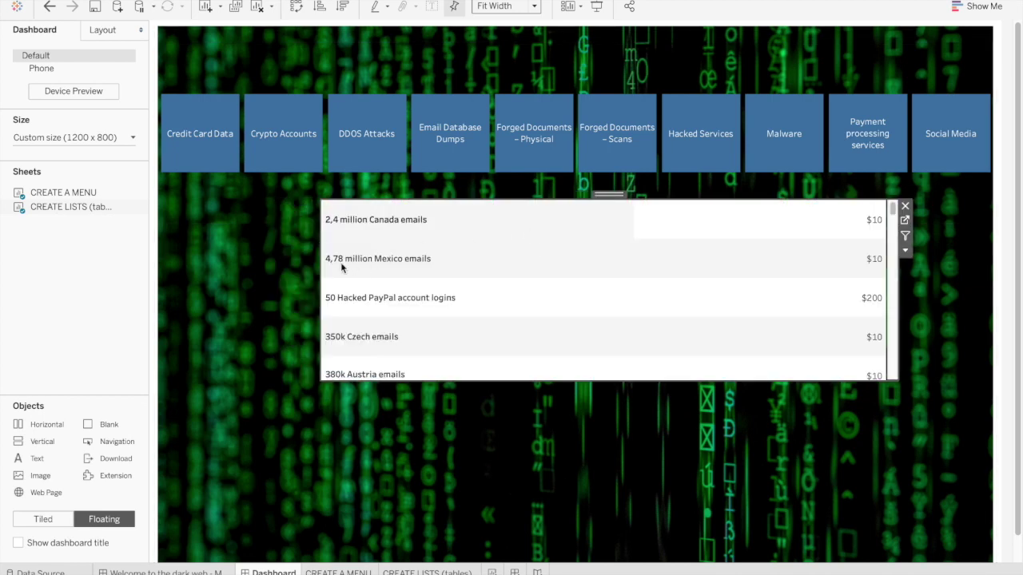
mouse_move(320, 265)
mouse_down()
mouse_move(334, 274)
mouse_move(330, 267)
mouse_up()
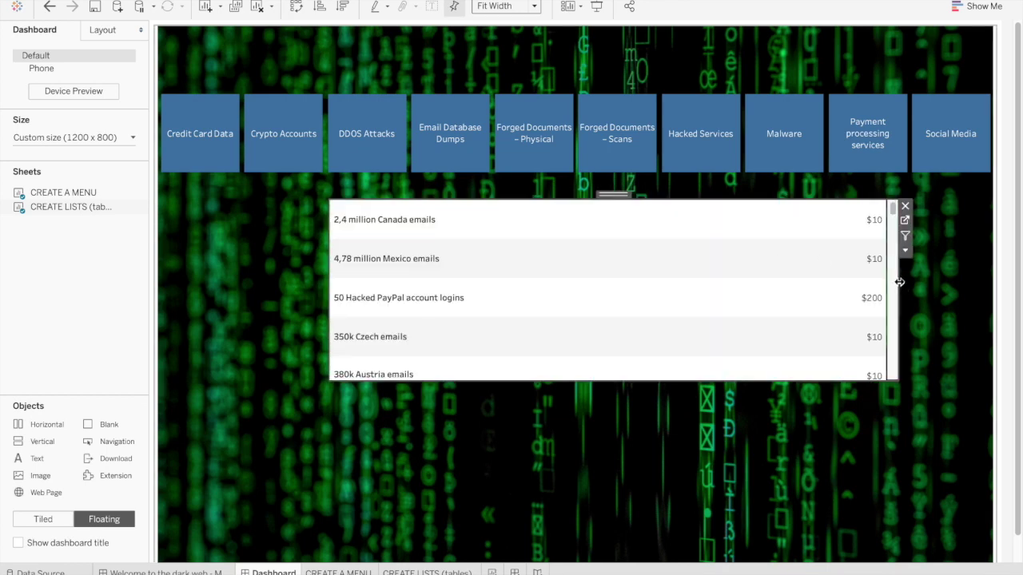
drag(899, 282, 826, 282)
Widen the price column of the product list
click(730, 290)
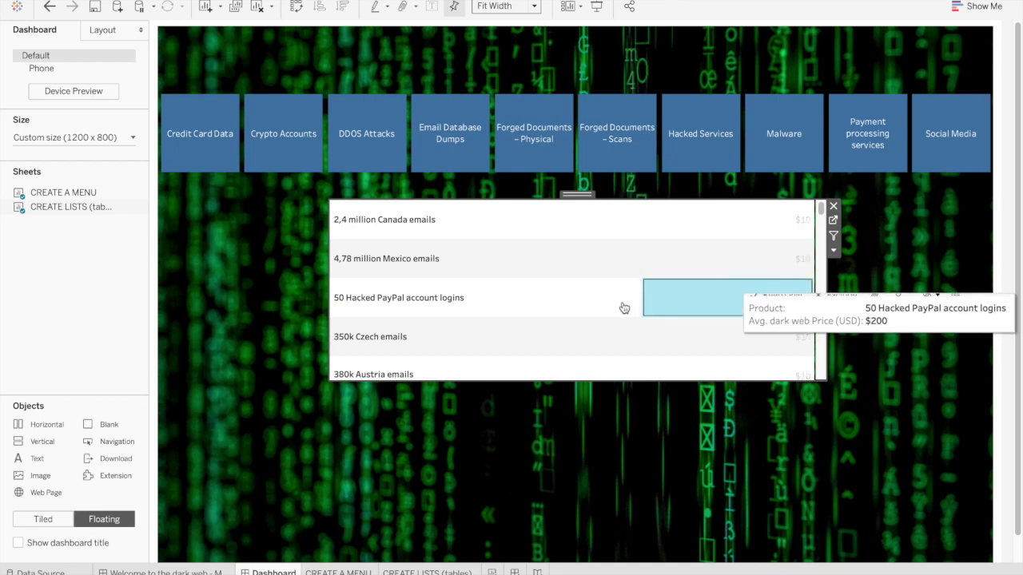
drag(643, 296, 584, 297)
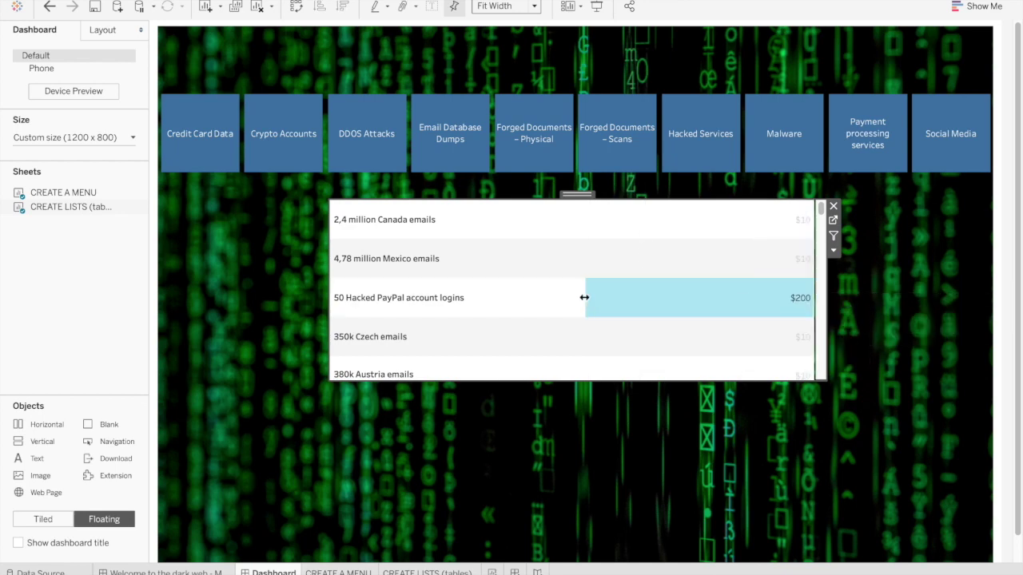
click(634, 290)
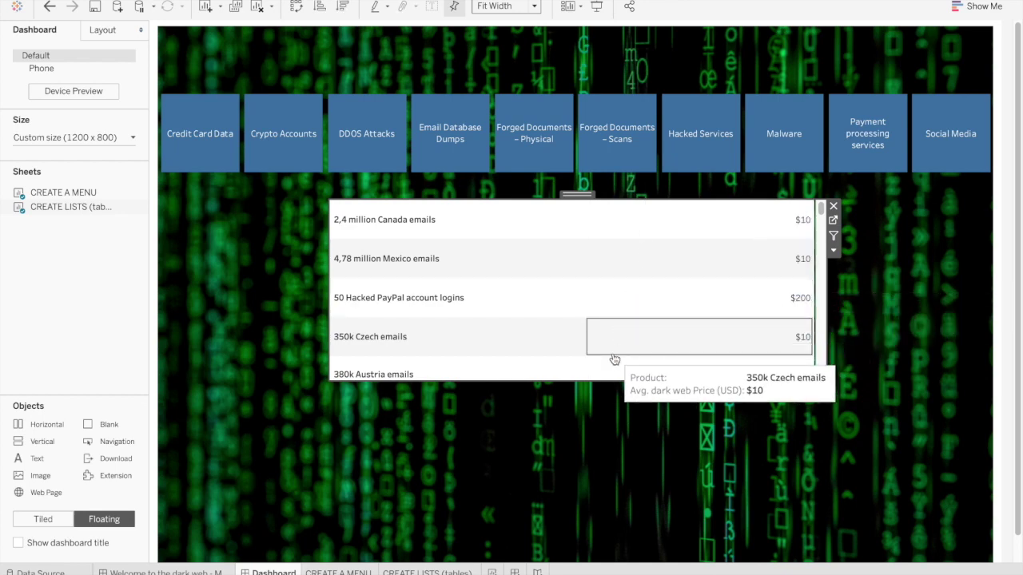
click(630, 457)
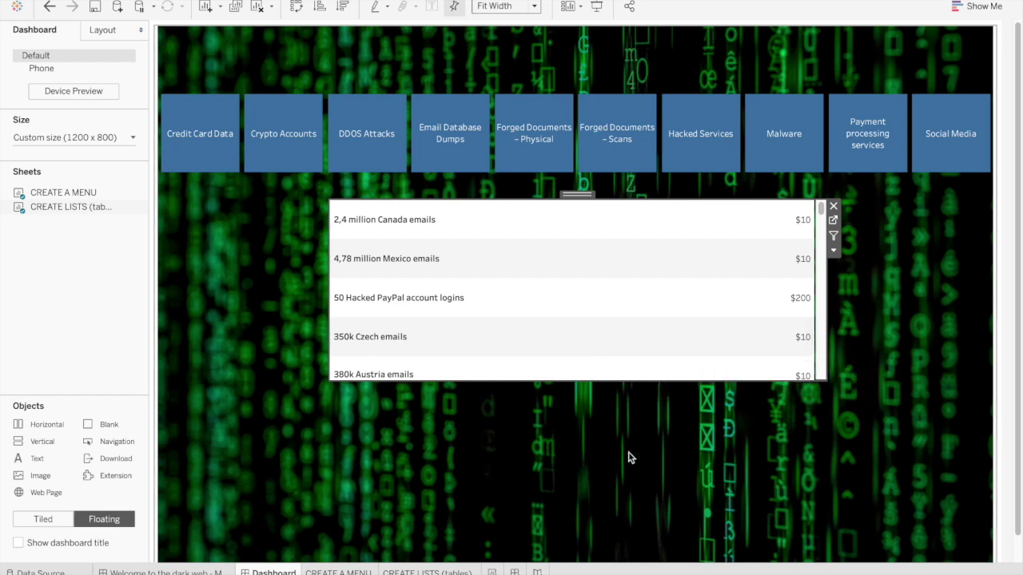
right_click(441, 231)
Set the product names' default header font size to 12
click(471, 286)
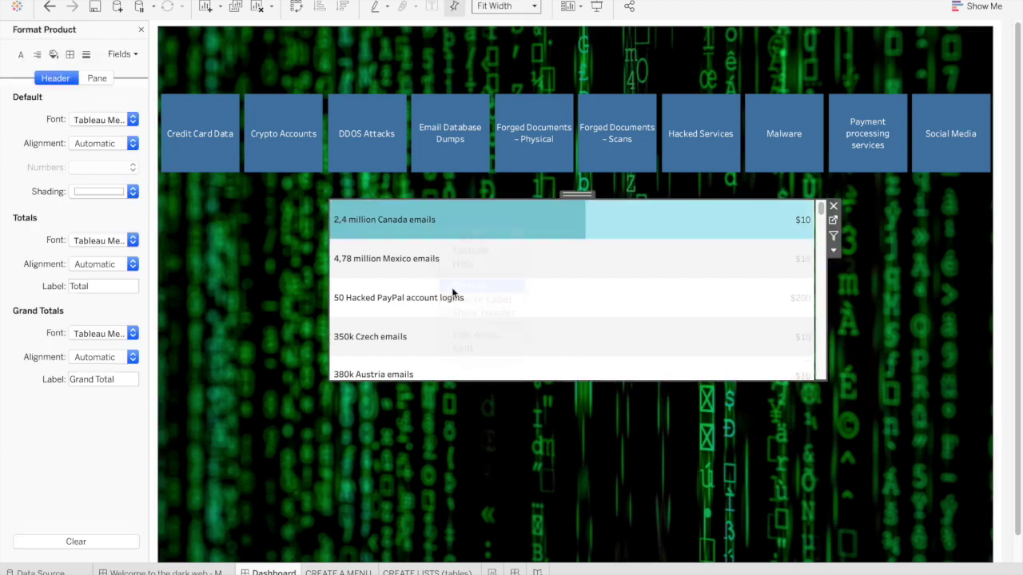
click(83, 120)
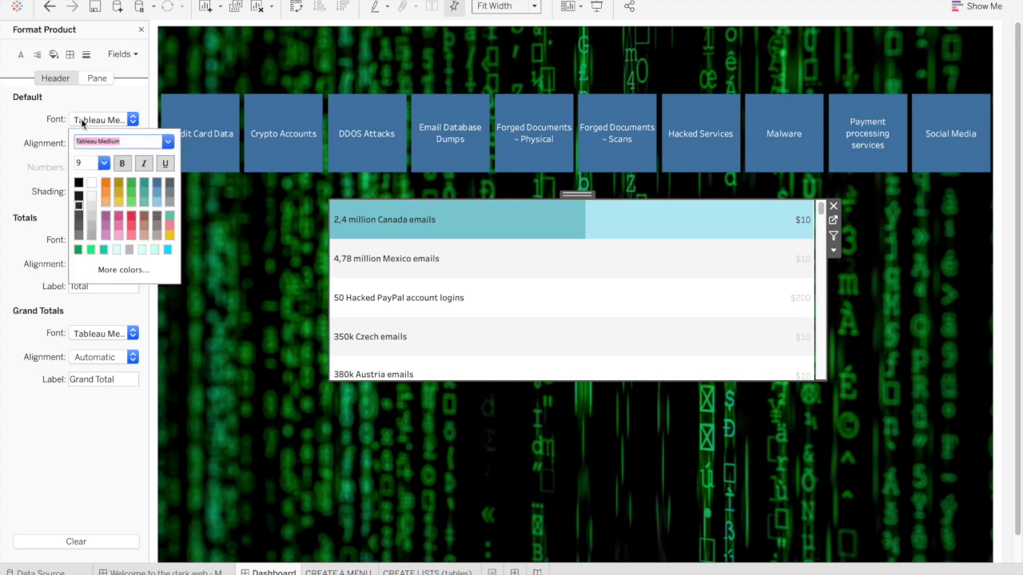
click(86, 163)
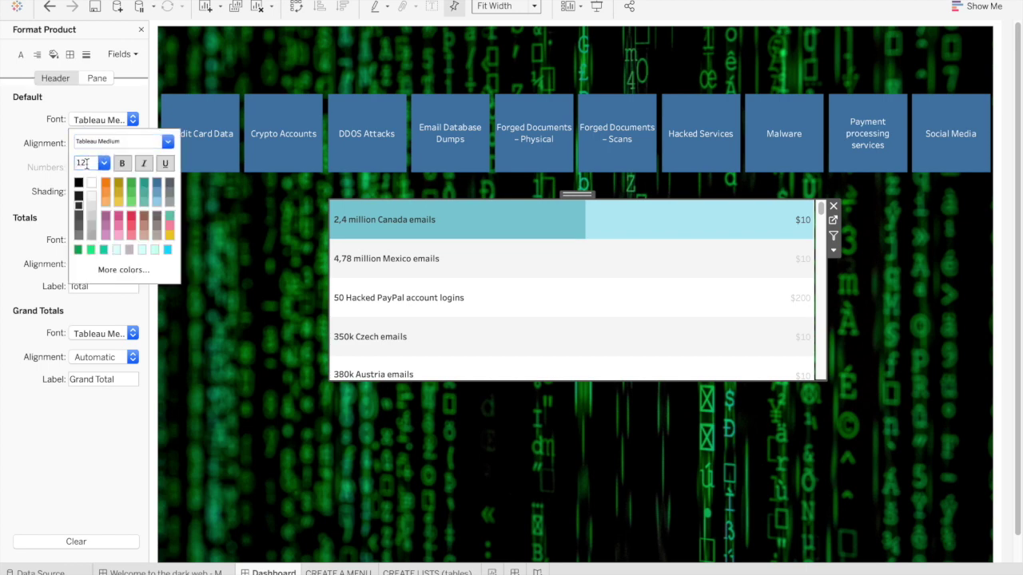
text(12)
key(Return)
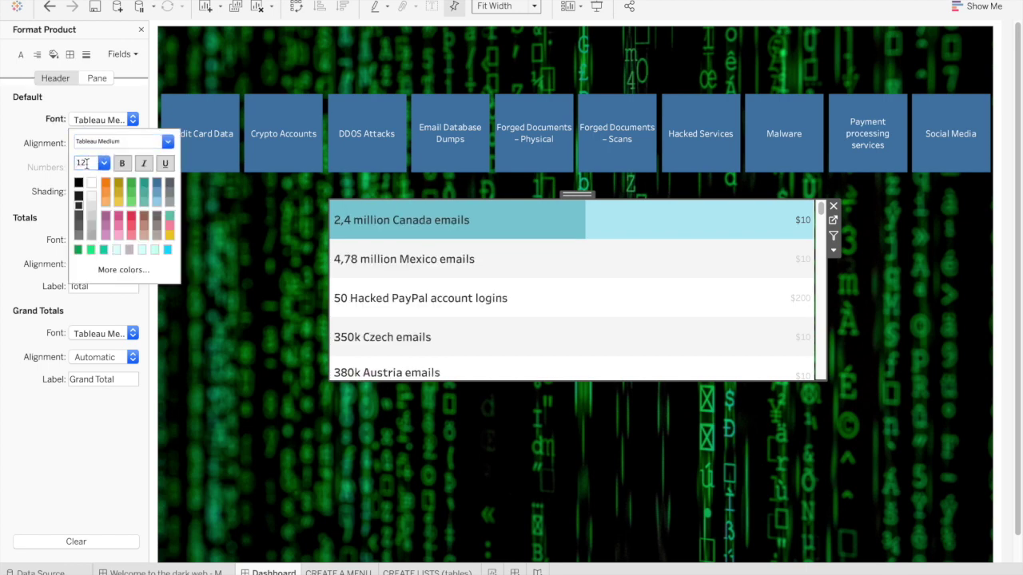
click(676, 228)
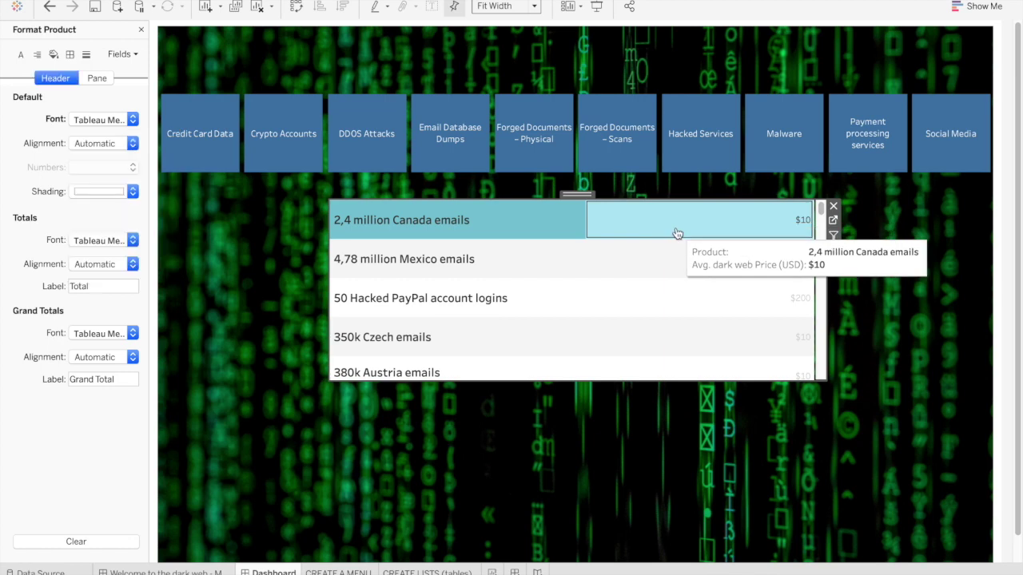
click(831, 230)
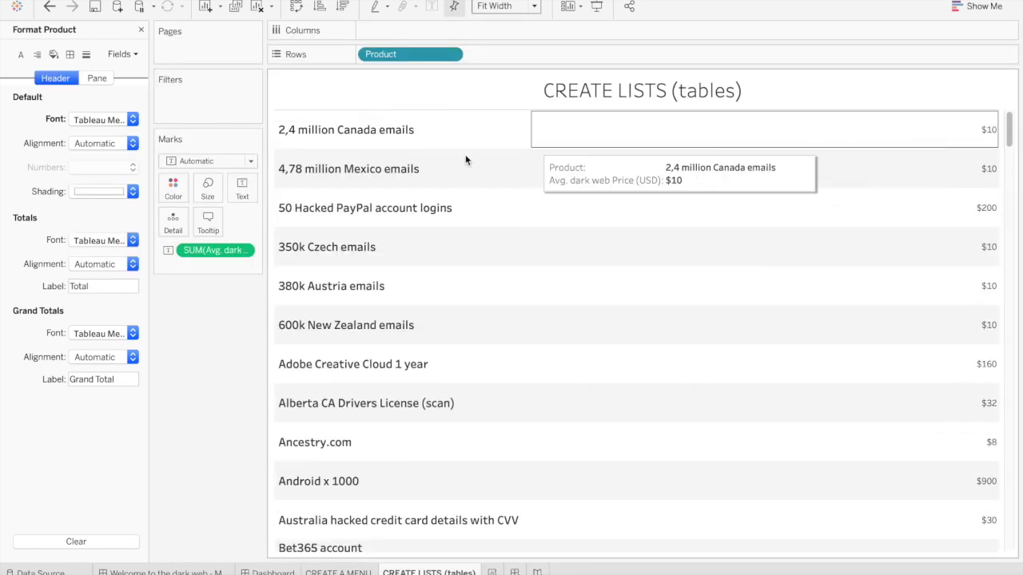
Select the <SUM(Avg. dark web Price (USD))> label text and enter font size 12
click(242, 190)
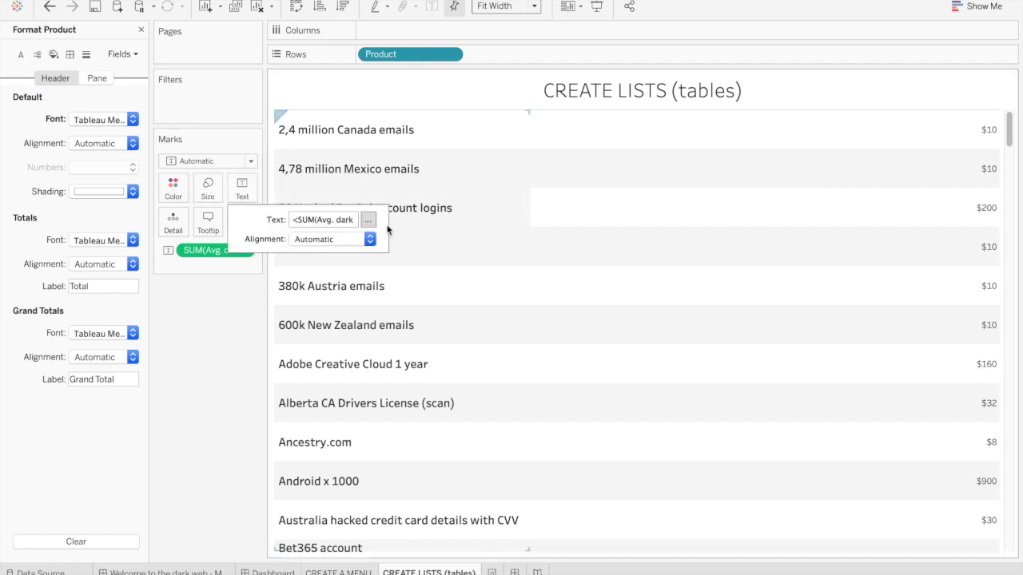
click(368, 219)
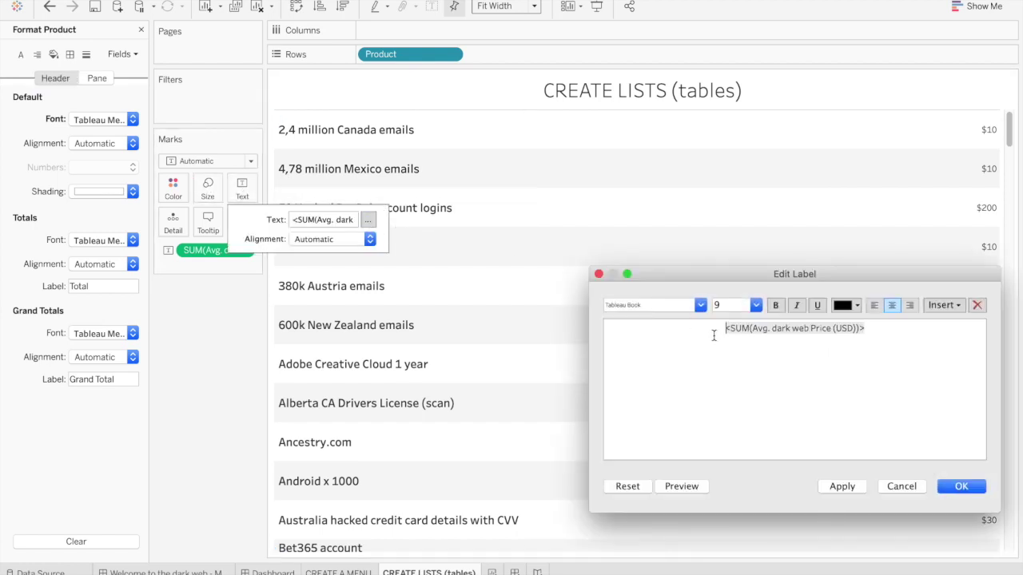
click(729, 306)
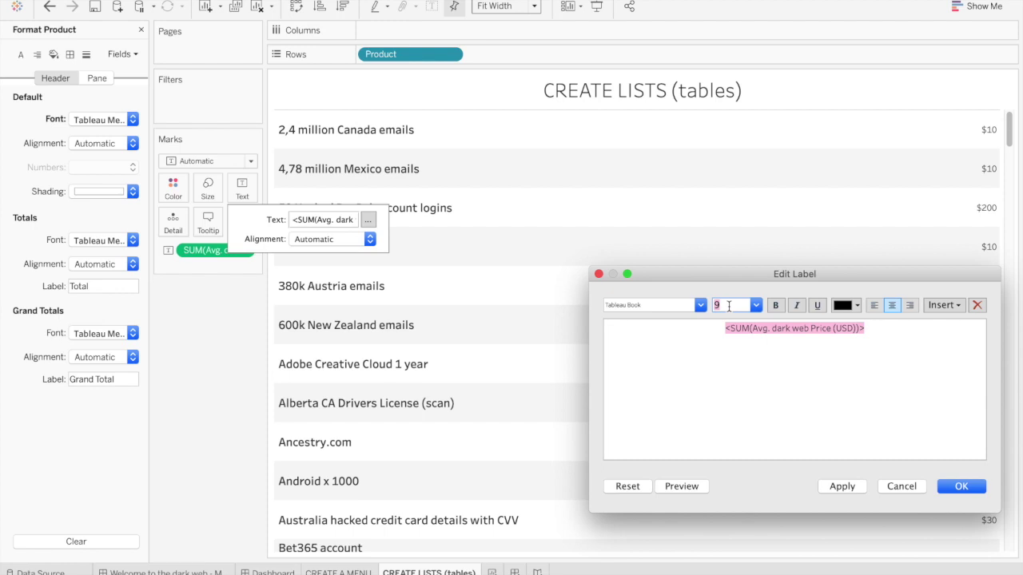
text(12)
click(951, 491)
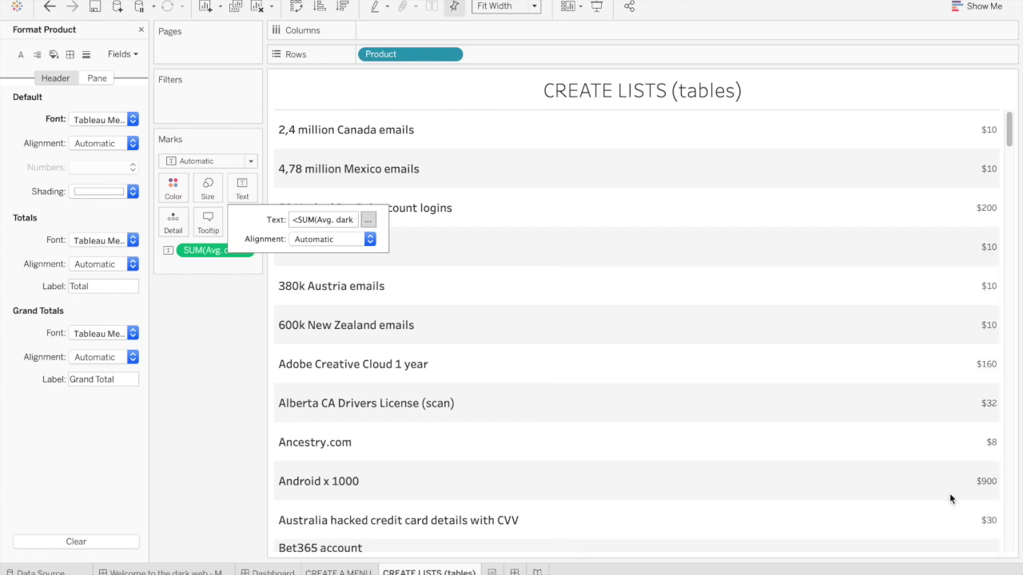
click(369, 221)
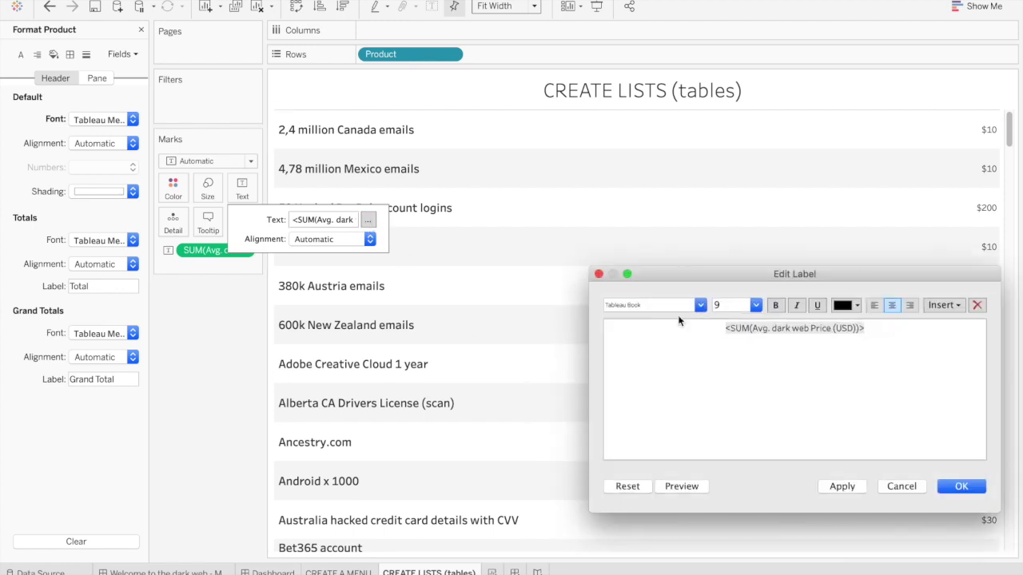
triple_click(749, 341)
click(733, 306)
text(12)
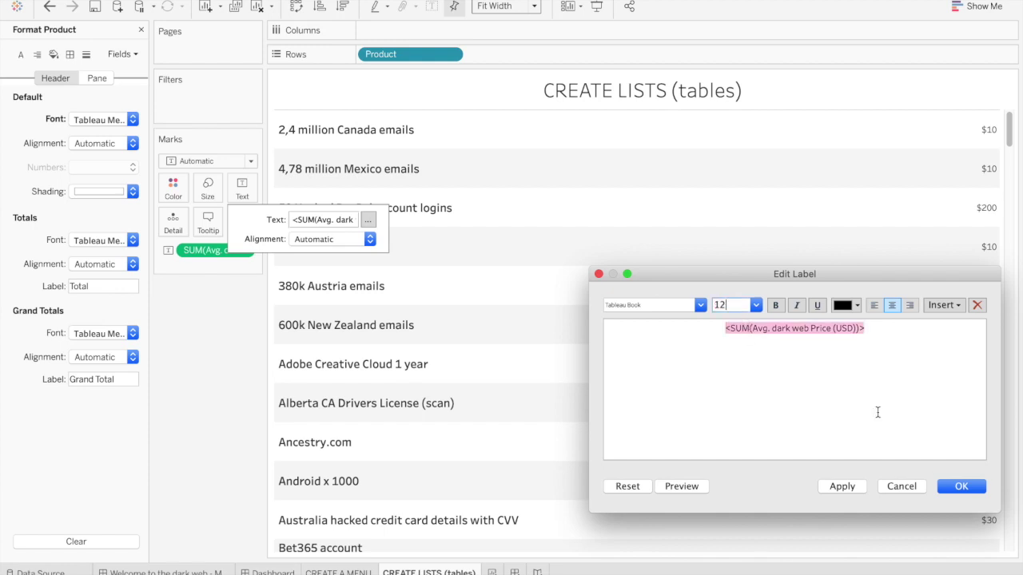
click(956, 487)
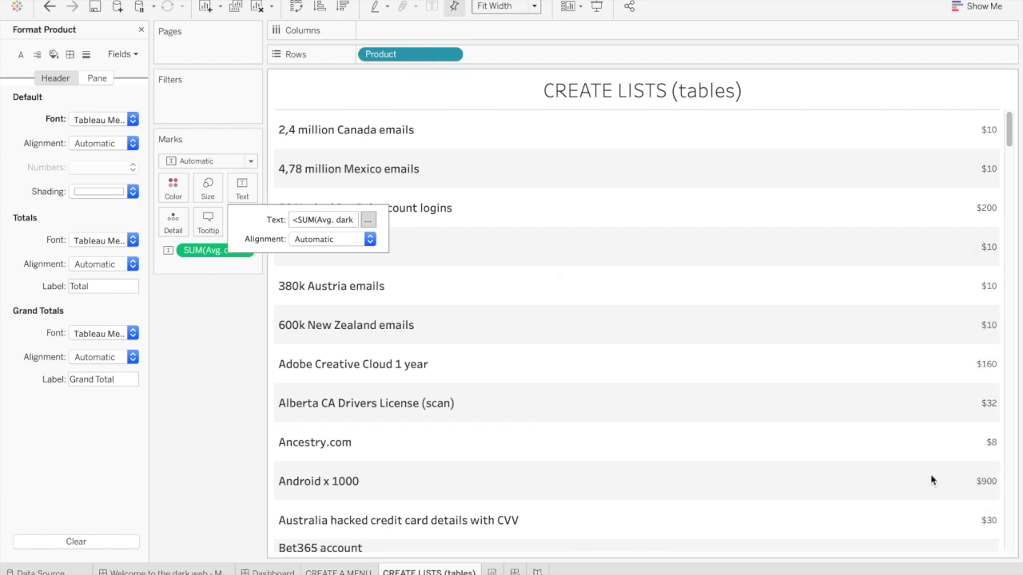
Reselect the price label text, commit 12 pt, and apply it with OK
click(369, 219)
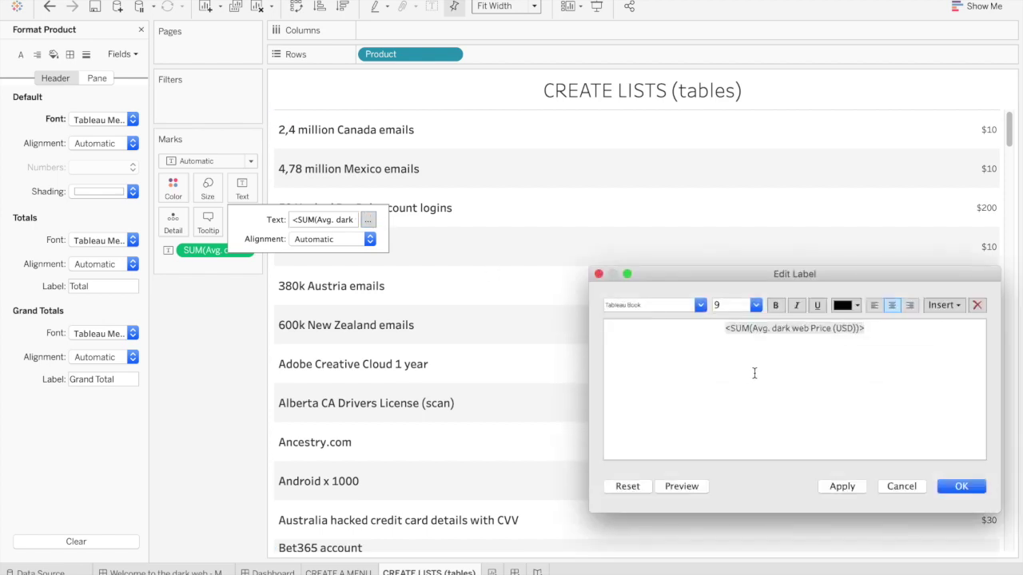
triple_click(756, 334)
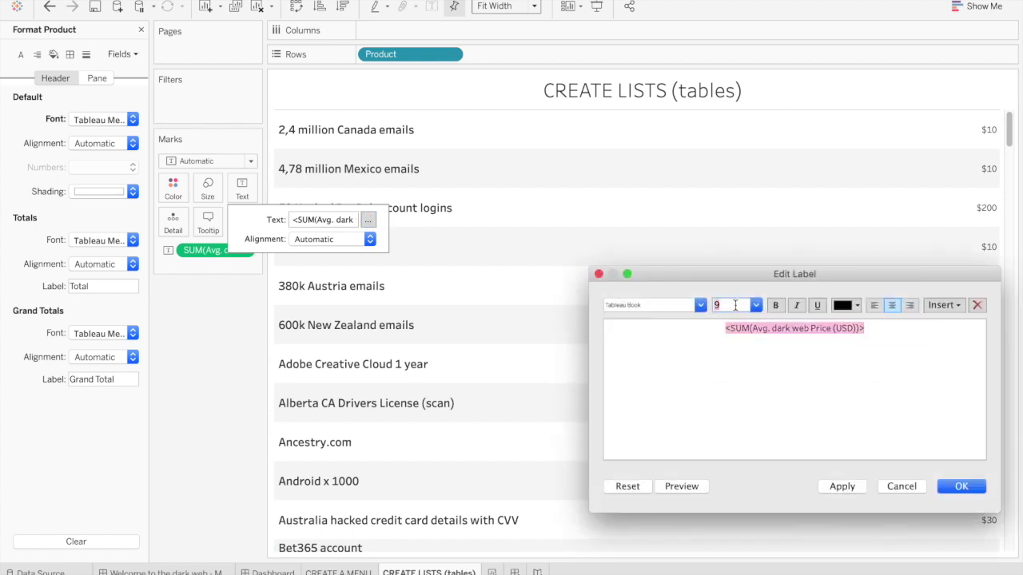
click(833, 488)
key(Return)
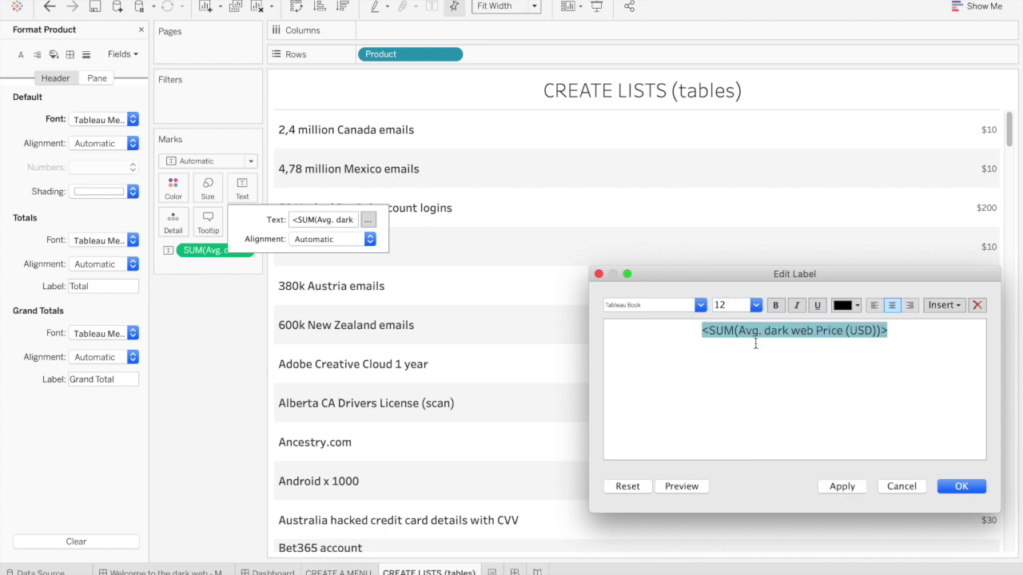
click(833, 486)
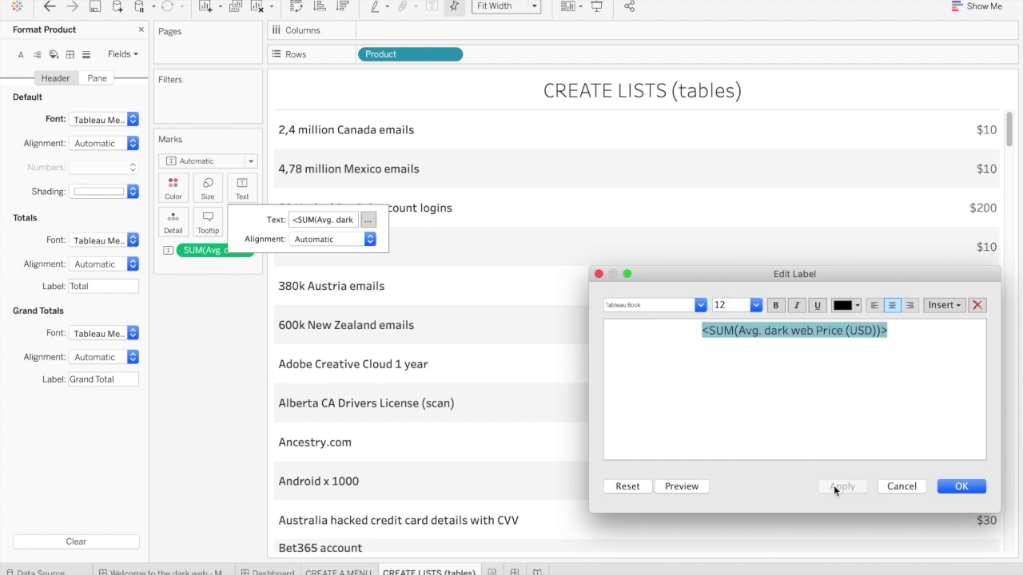
click(976, 487)
click(221, 399)
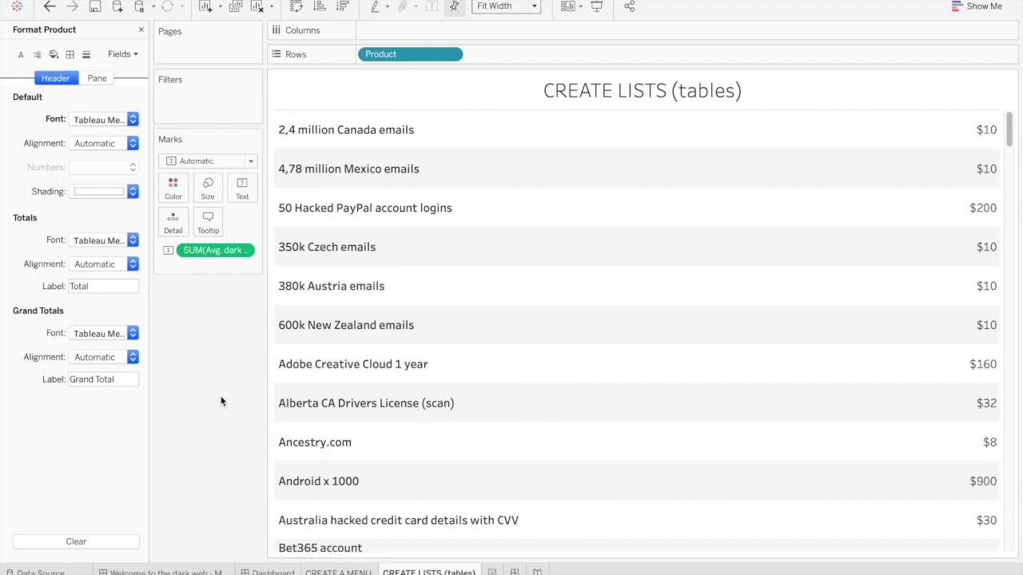
On the Dashboard, filter the list by Credit Card Data, Crypto Accounts and DDOS Attacks, then clear it
click(274, 573)
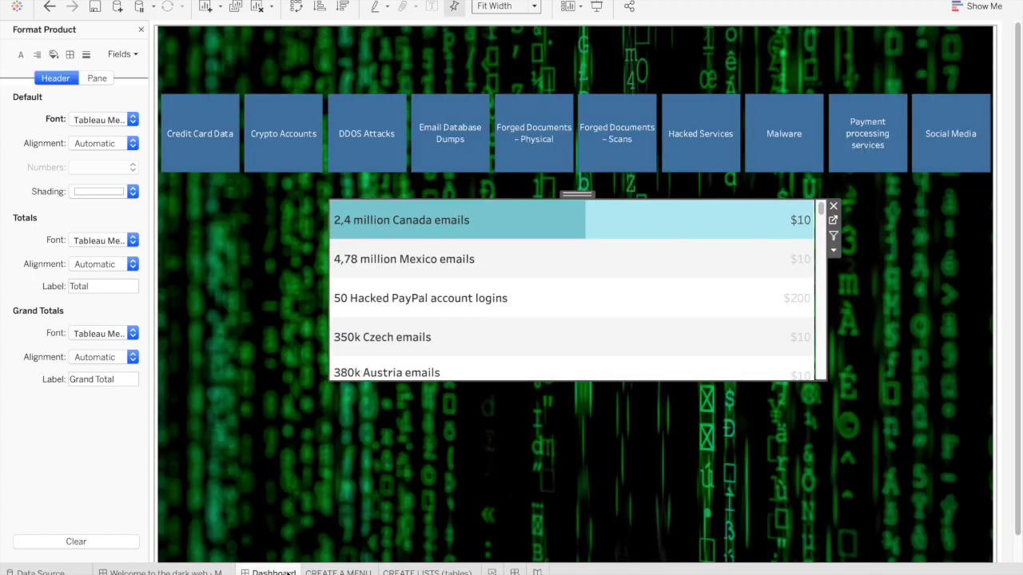
click(661, 234)
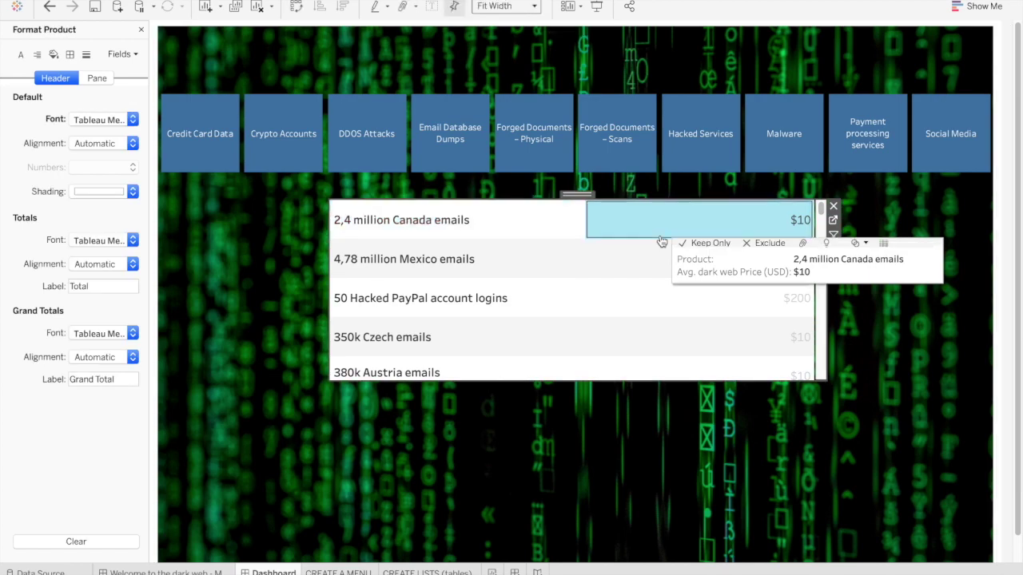
click(661, 233)
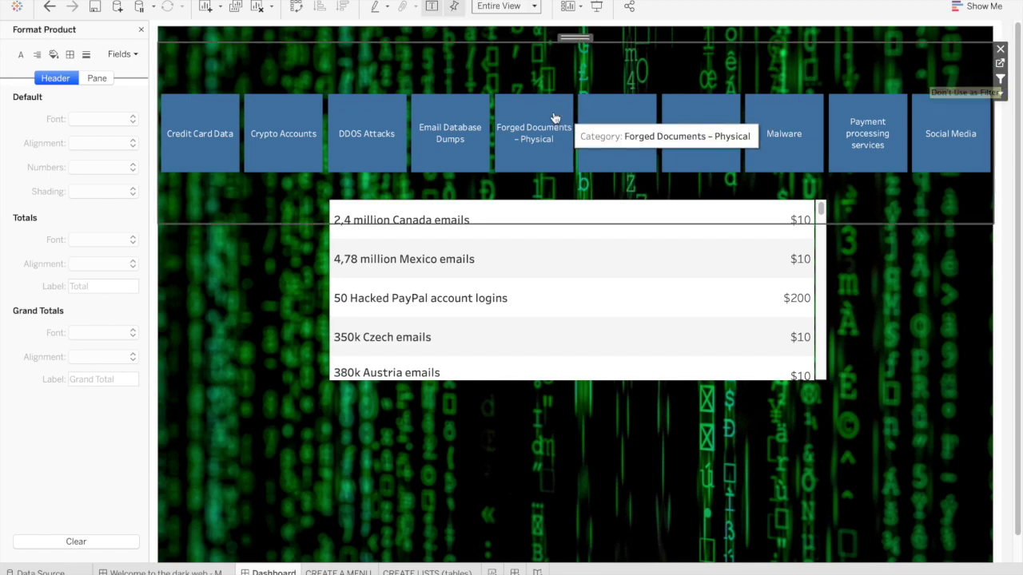
click(198, 119)
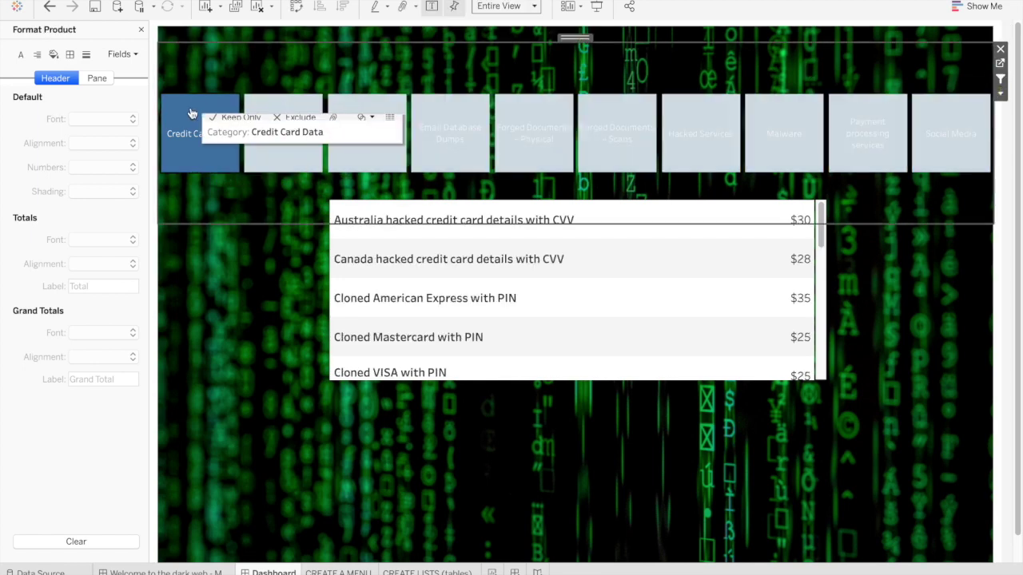
click(290, 166)
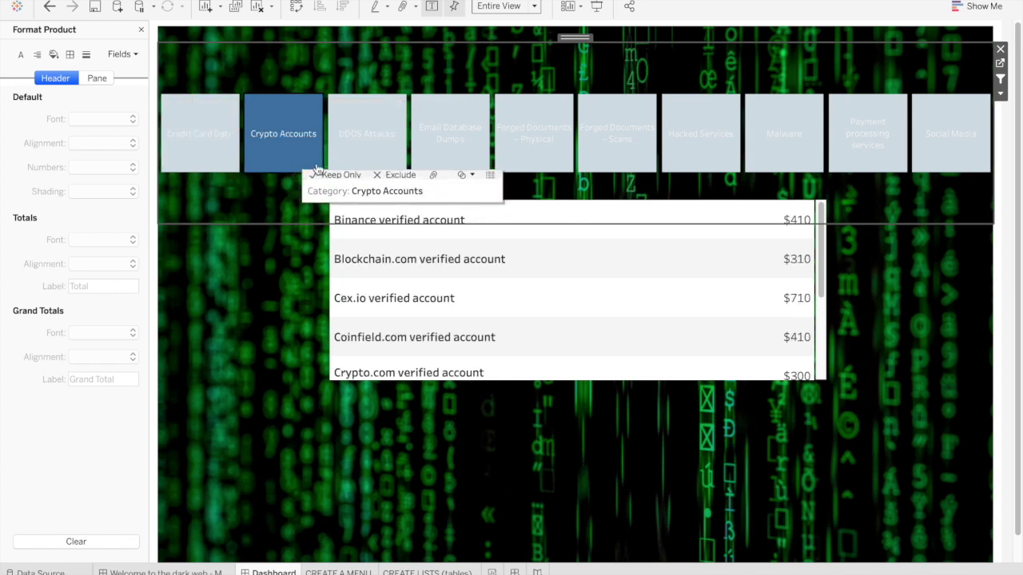
click(365, 160)
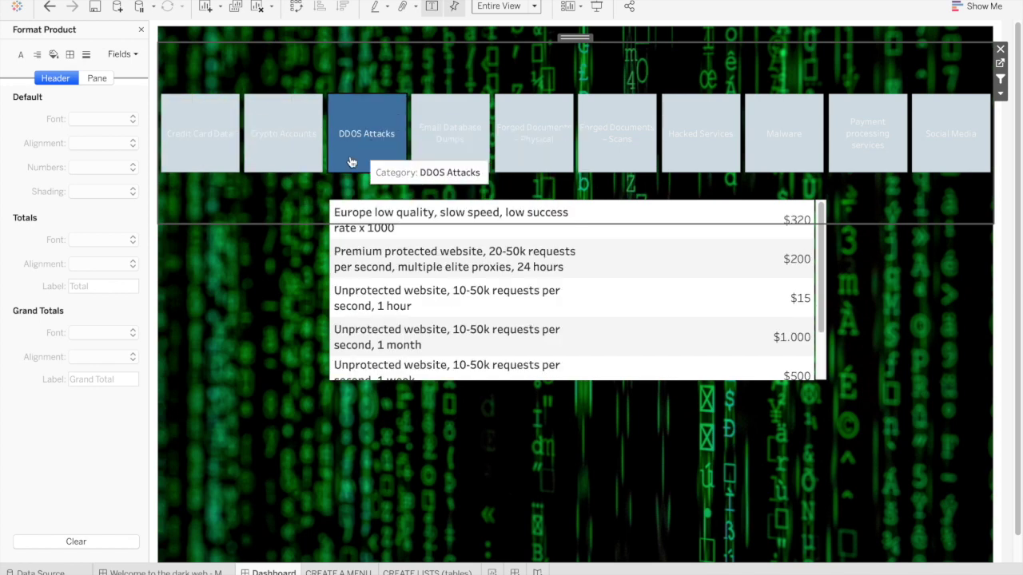
click(348, 164)
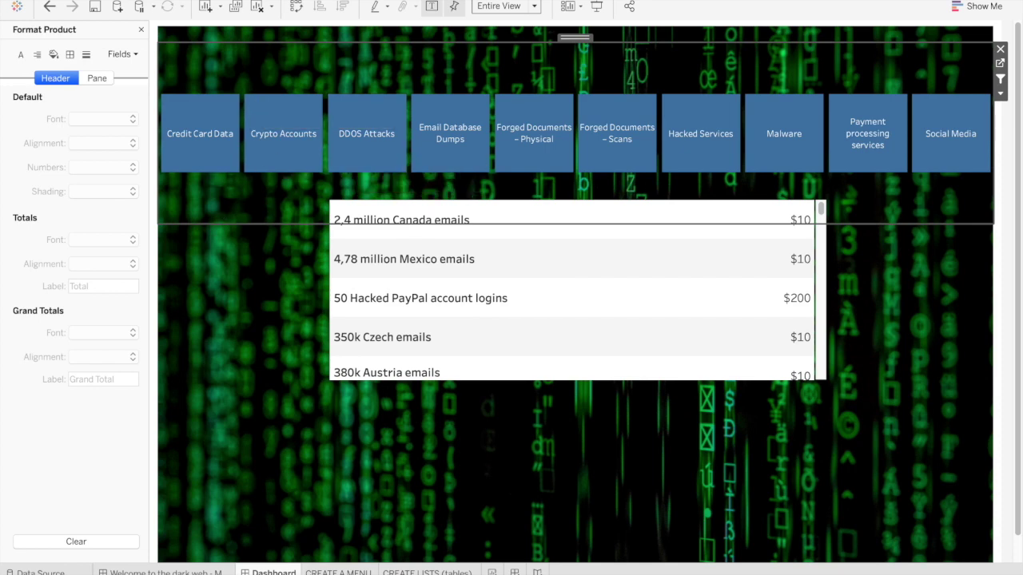
click(240, 0)
Set Filter 2 (generated) to Exclude all values when the selection is cleared
click(249, 142)
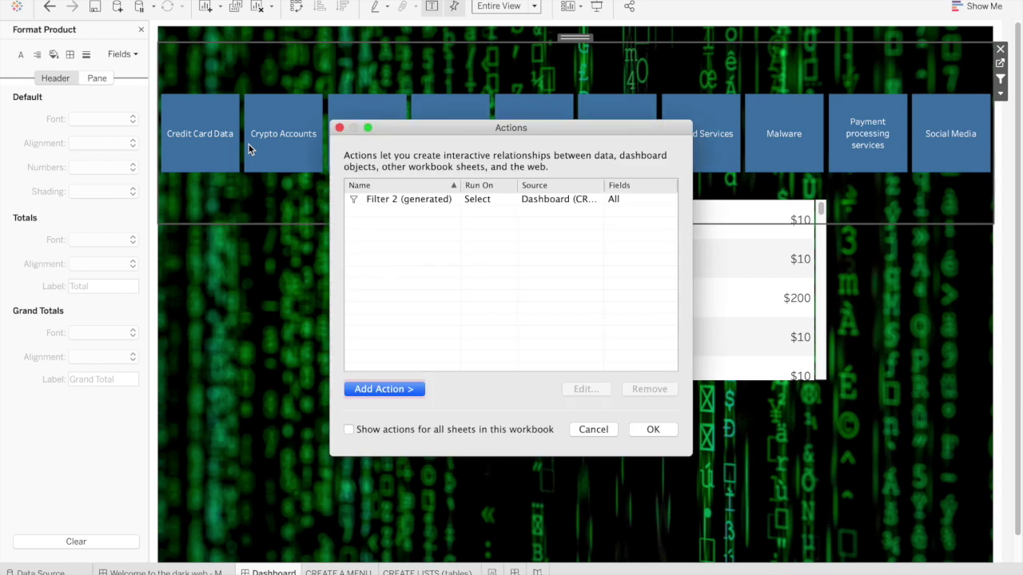
click(376, 200)
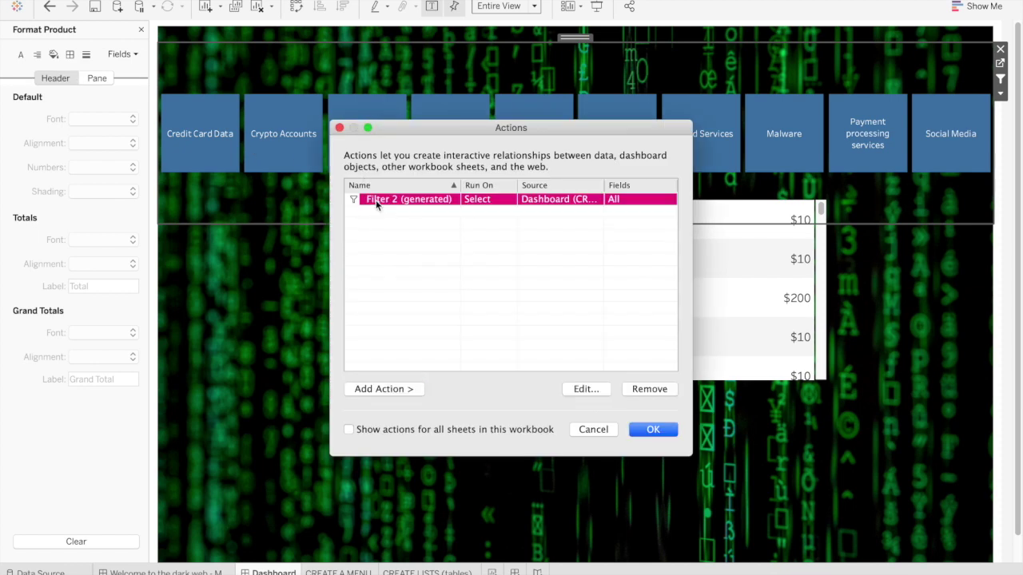
click(582, 389)
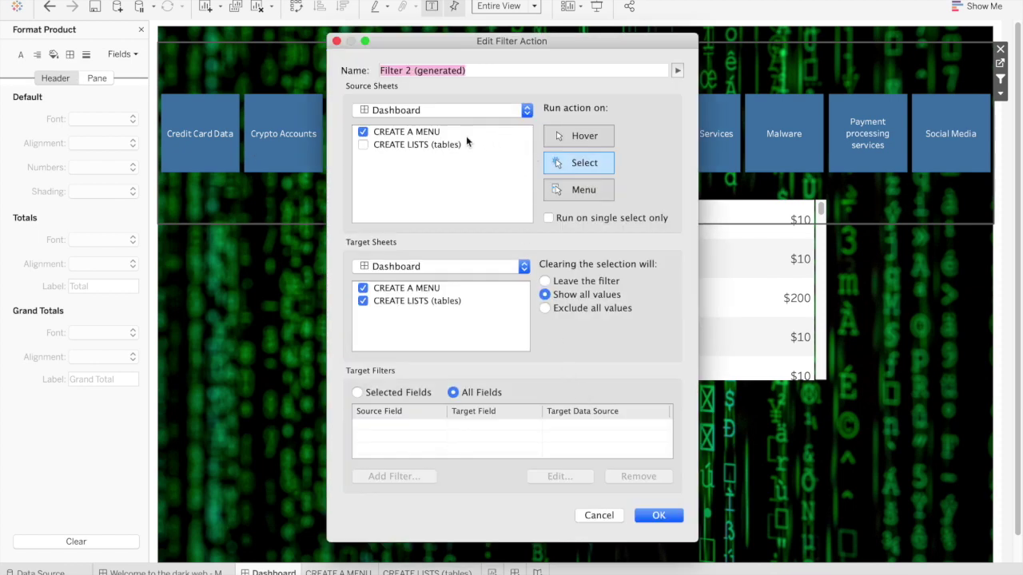
click(545, 308)
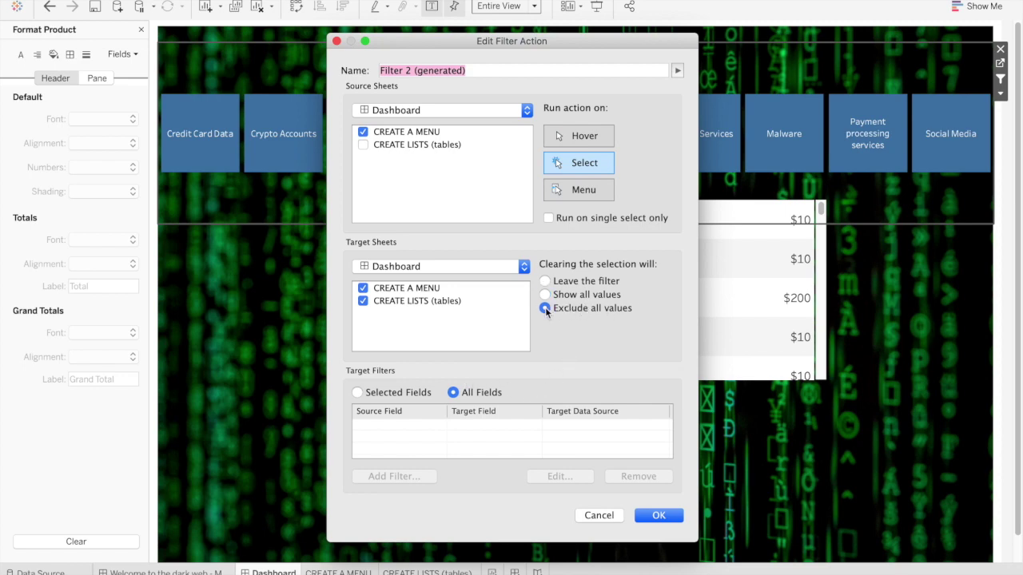
click(641, 516)
click(651, 431)
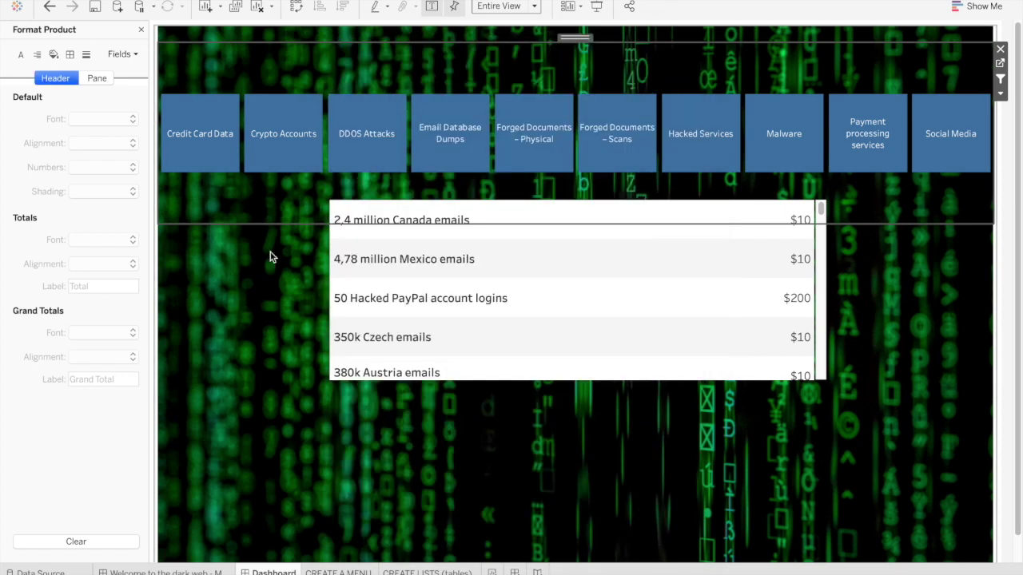
Test Credit Card Data and Crypto Accounts tiles, confirming the list hides when deselected
click(220, 149)
click(219, 150)
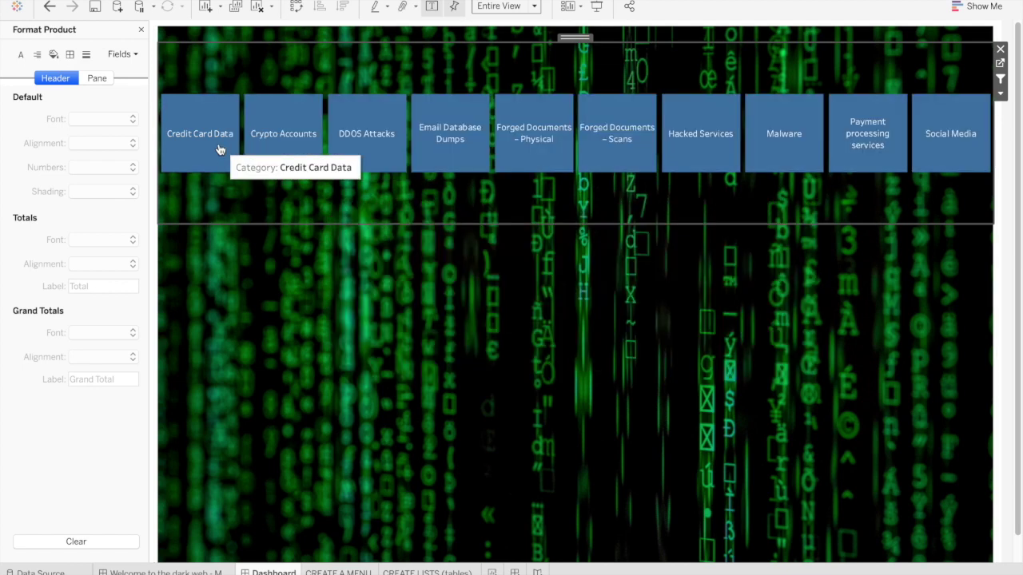
click(264, 134)
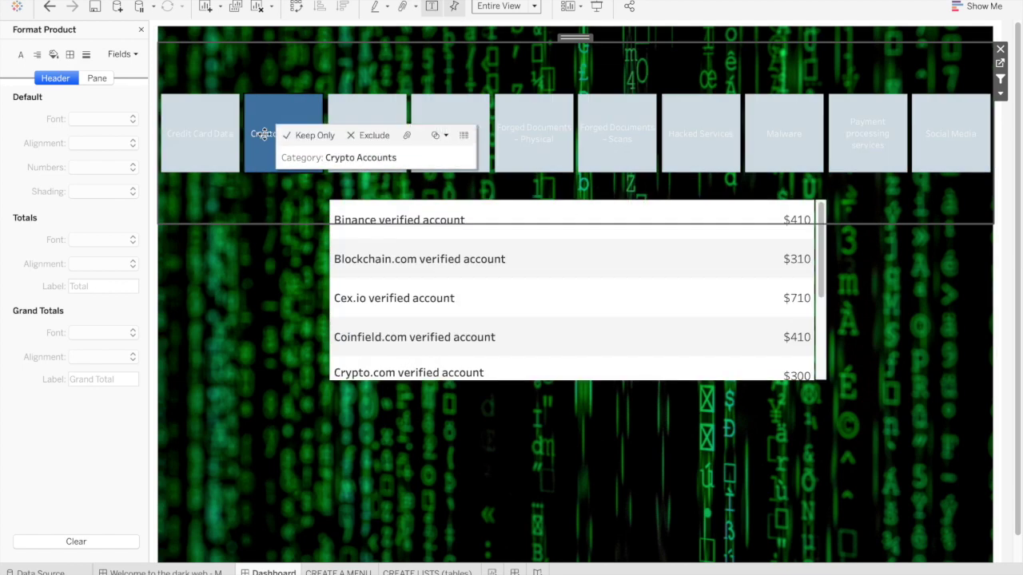
click(263, 164)
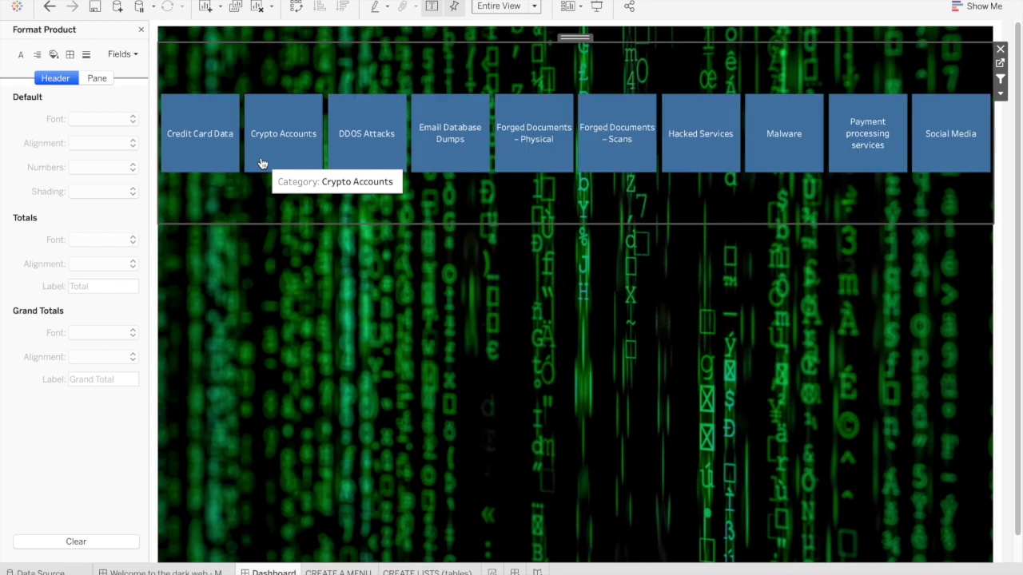
click(554, 546)
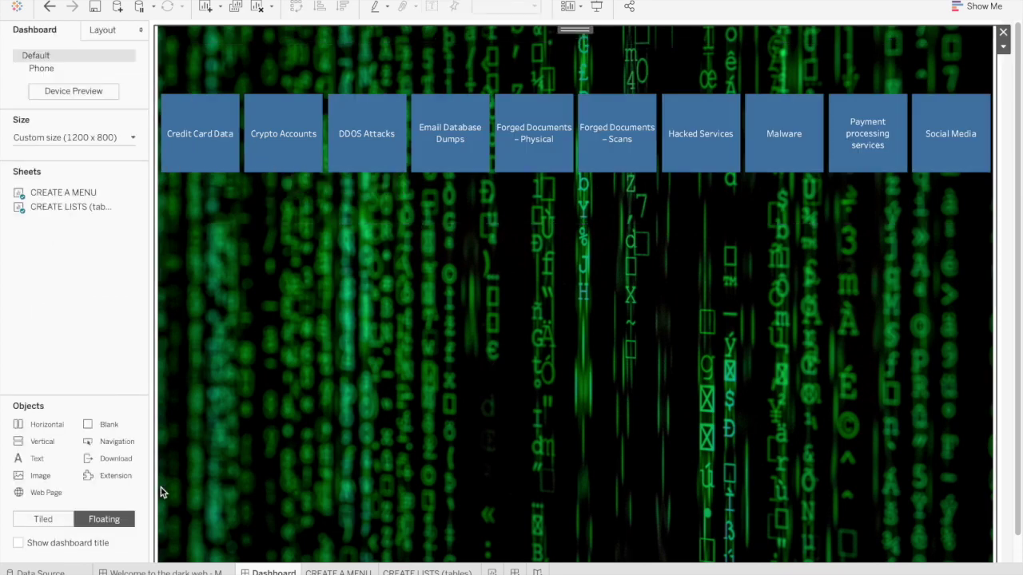
Add a centred 'WELCOME TO THE DARK WEB' text box with a select-a-category prompt
drag(98, 444, 275, 241)
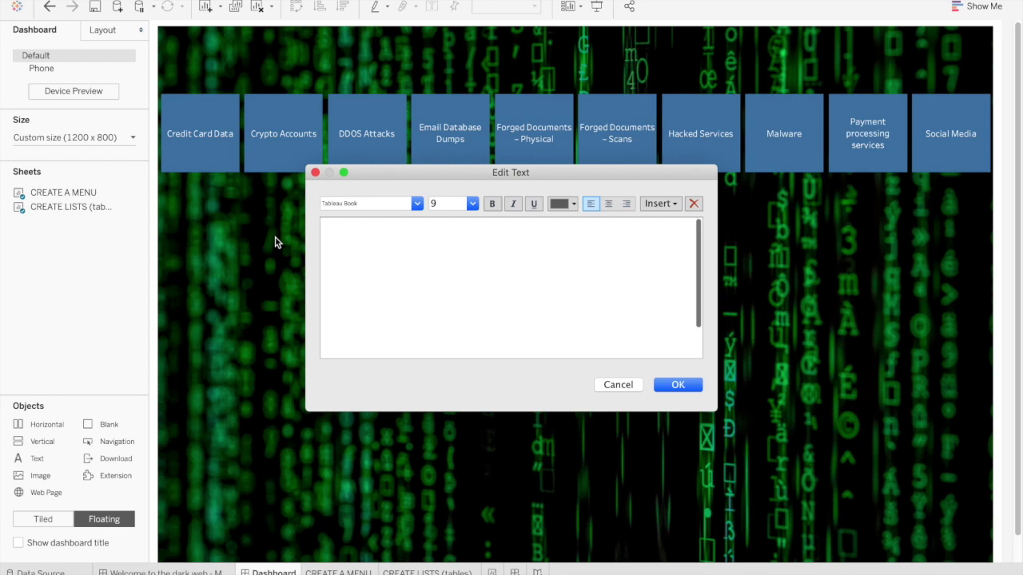
text(WELCOME TO THE DARK WEB Which illegal, immoral or controversial item can we interest you in today?)
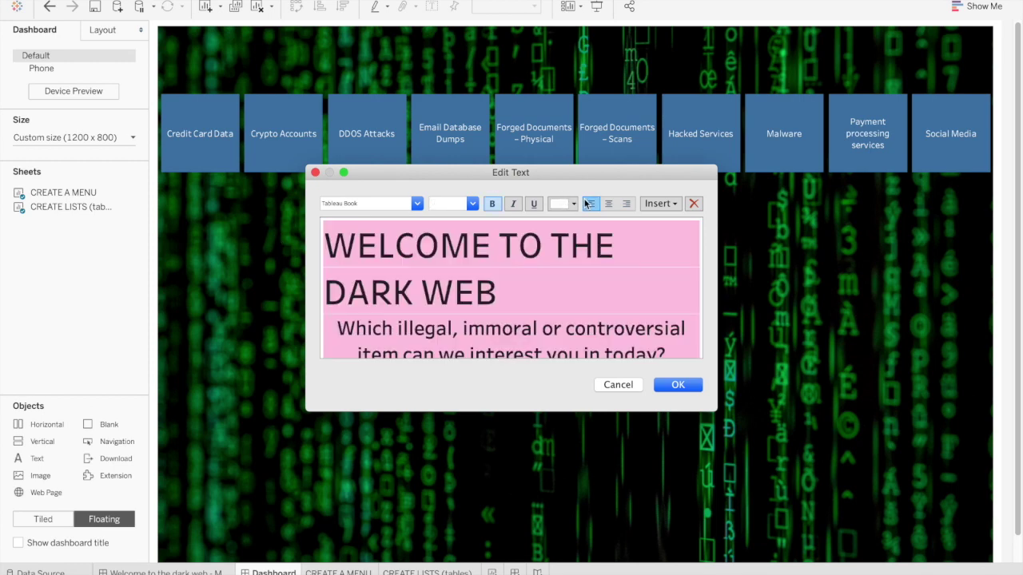
click(602, 206)
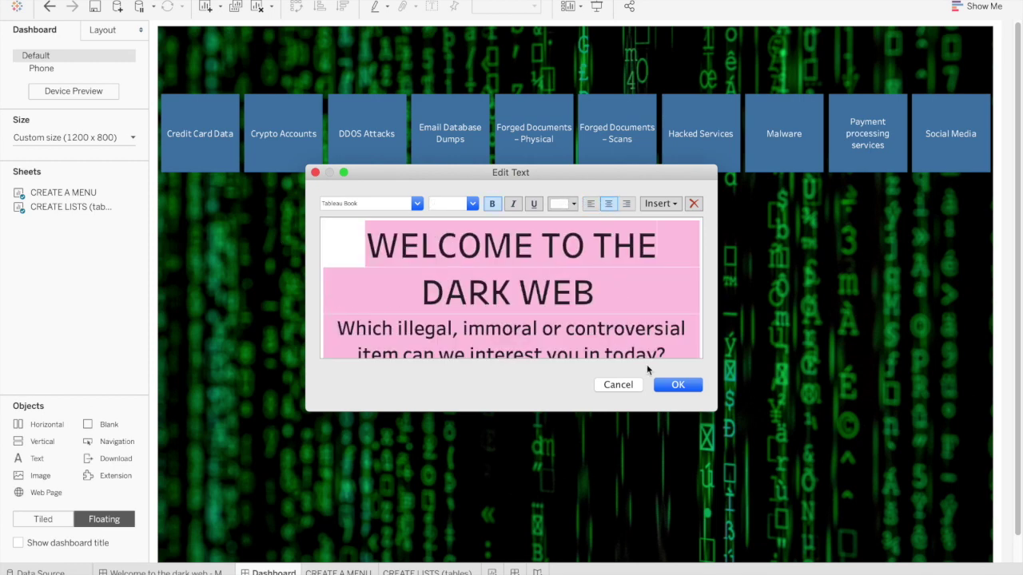
click(669, 383)
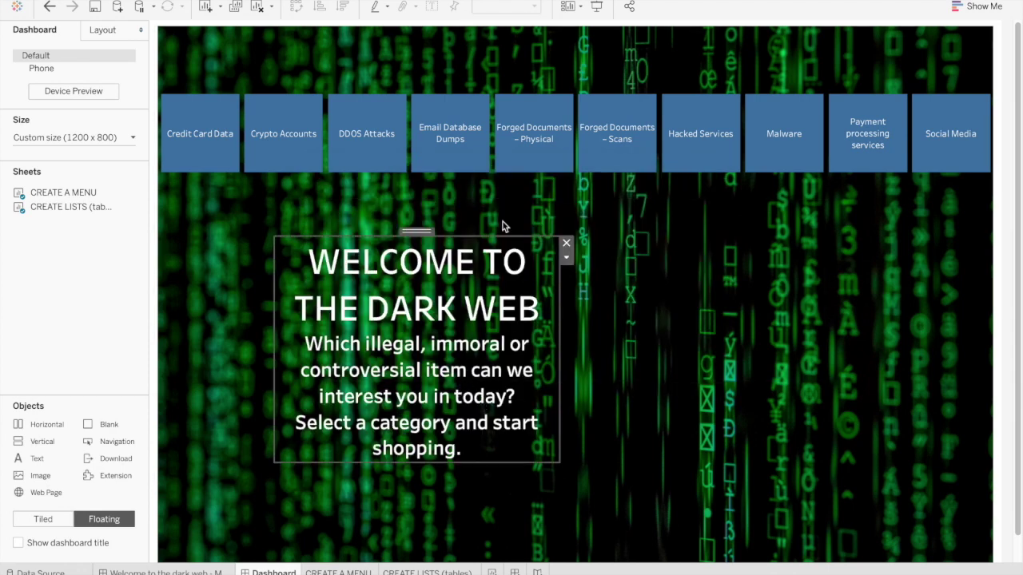
click(523, 74)
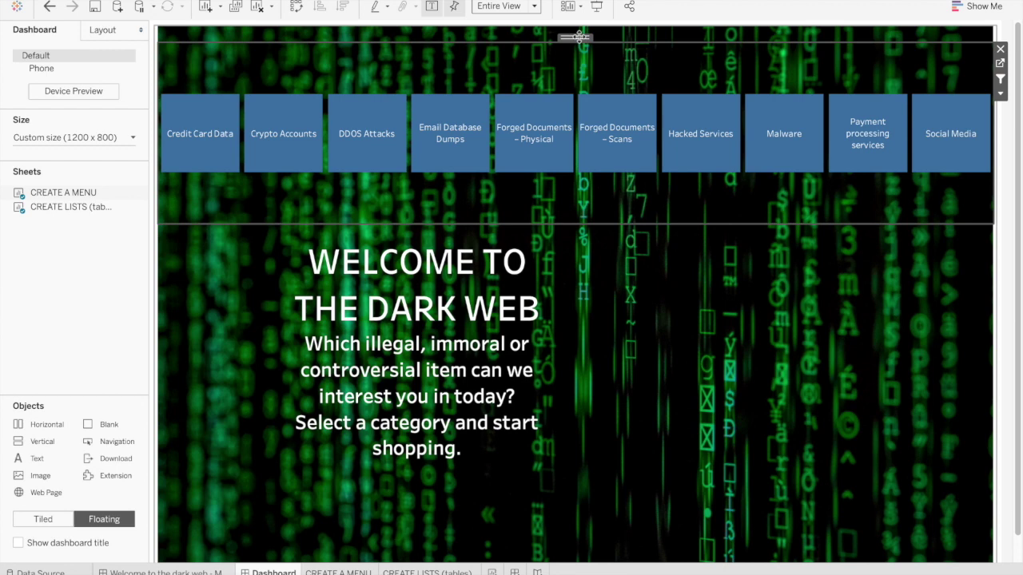
Lower the category menu and set the welcome title box width to 1175
drag(579, 36, 580, 88)
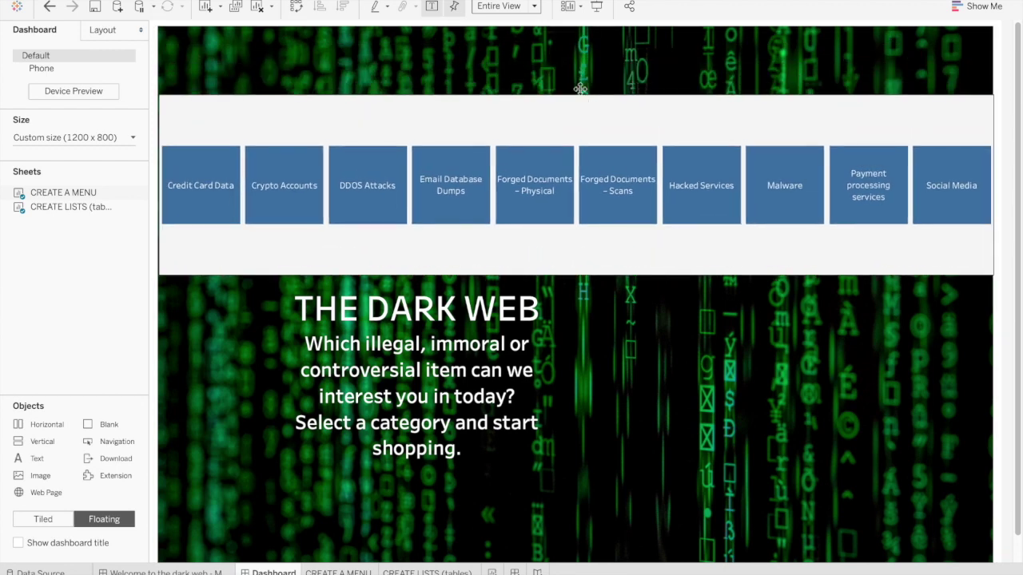
click(472, 325)
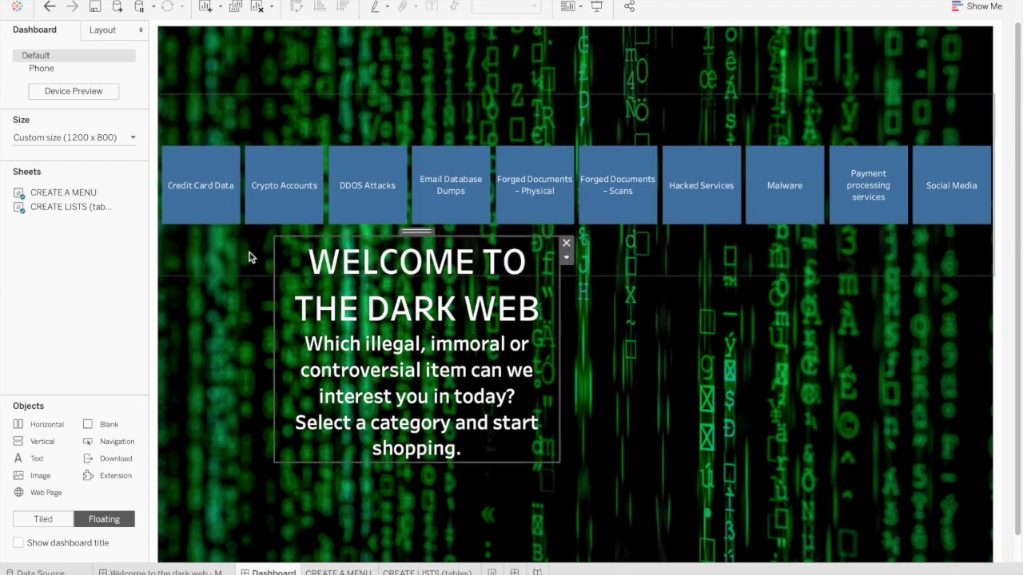
click(217, 254)
click(101, 33)
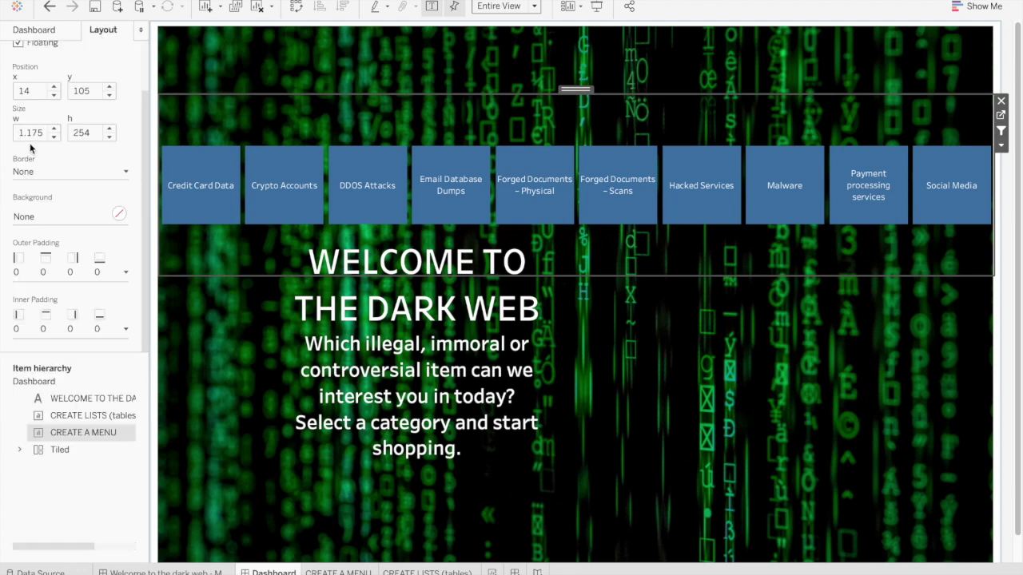
click(286, 374)
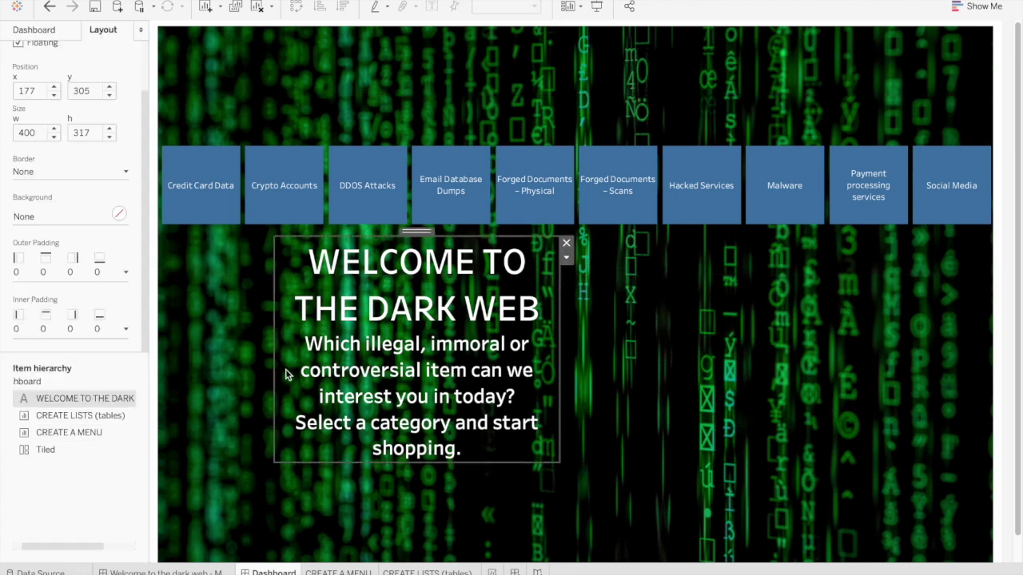
double_click(29, 132)
text(1175)
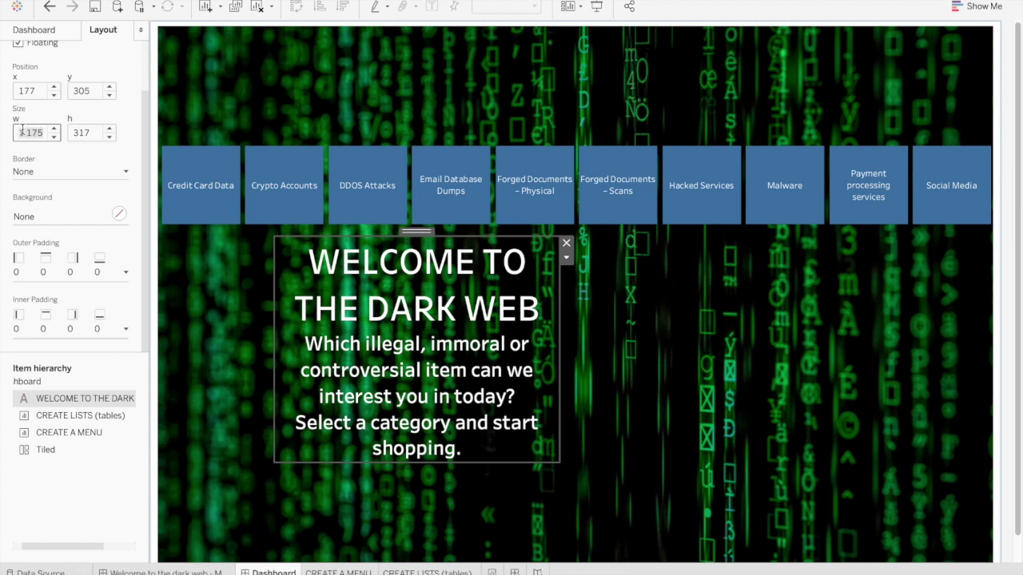
key(Return)
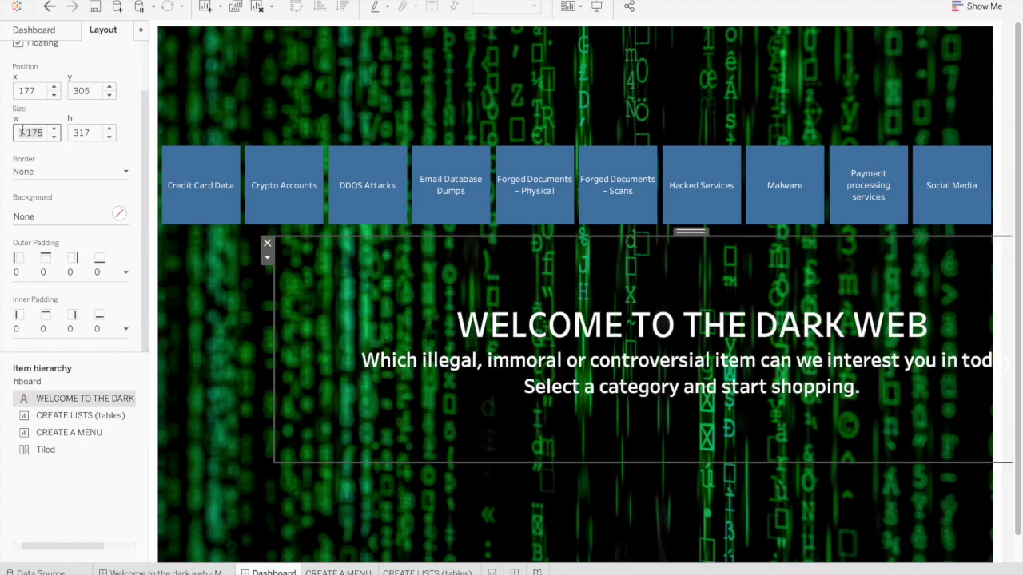
Set the title height to 200 px and move it to the dashboard top
click(84, 130)
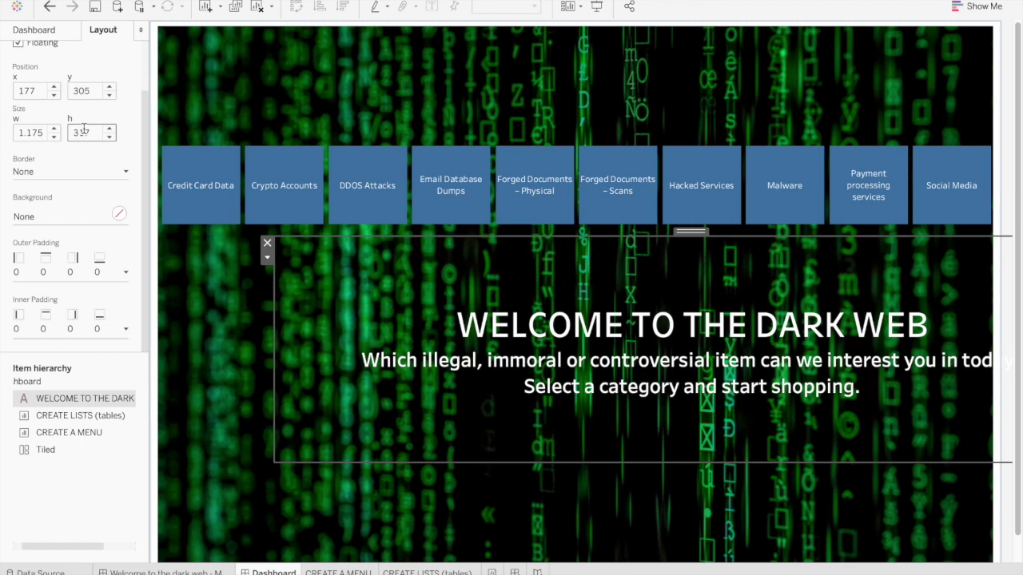
double_click(84, 130)
text(200)
key(Return)
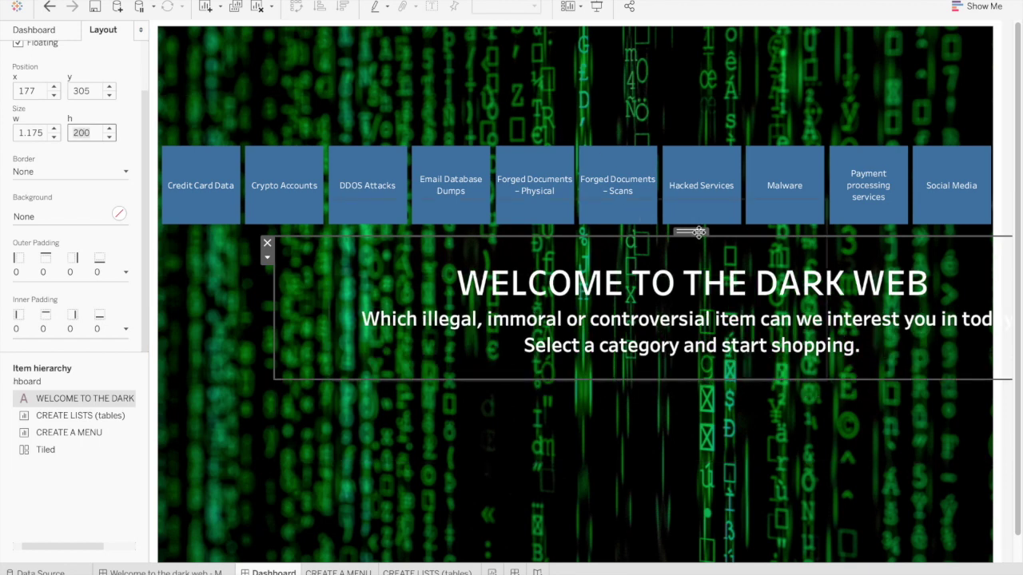
drag(698, 232, 584, 27)
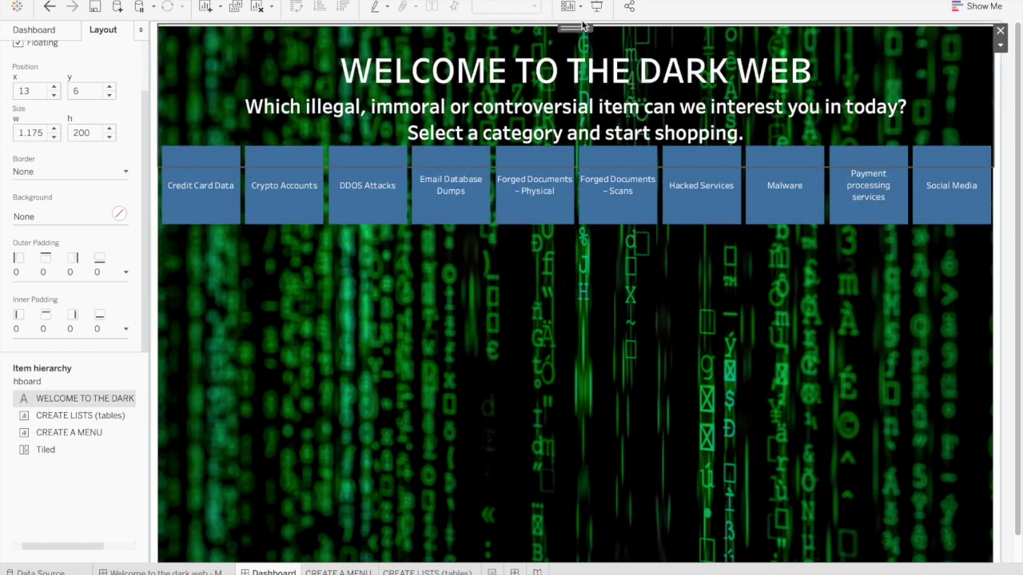
Move the category menu and product list down below the title
click(589, 507)
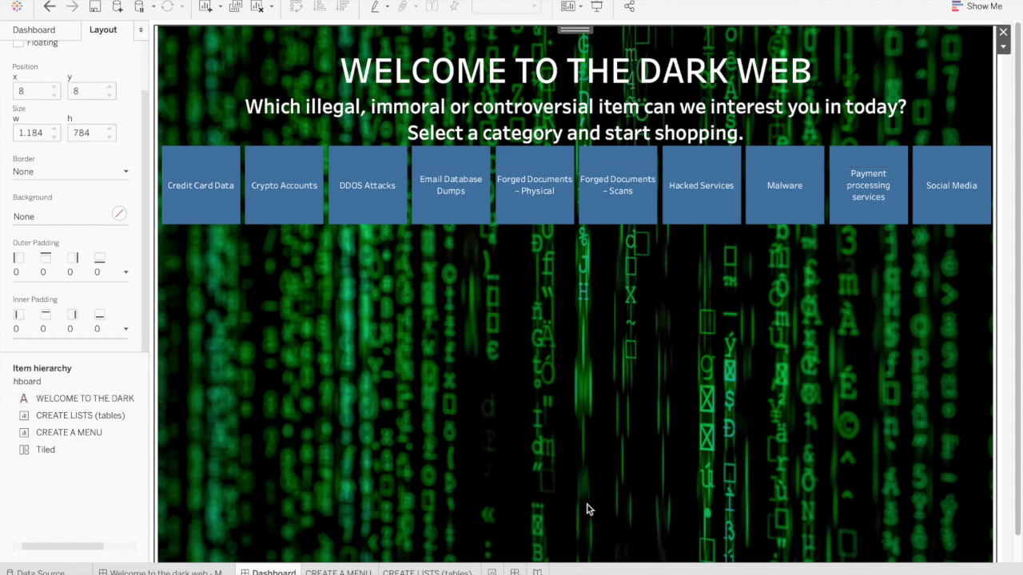
click(256, 155)
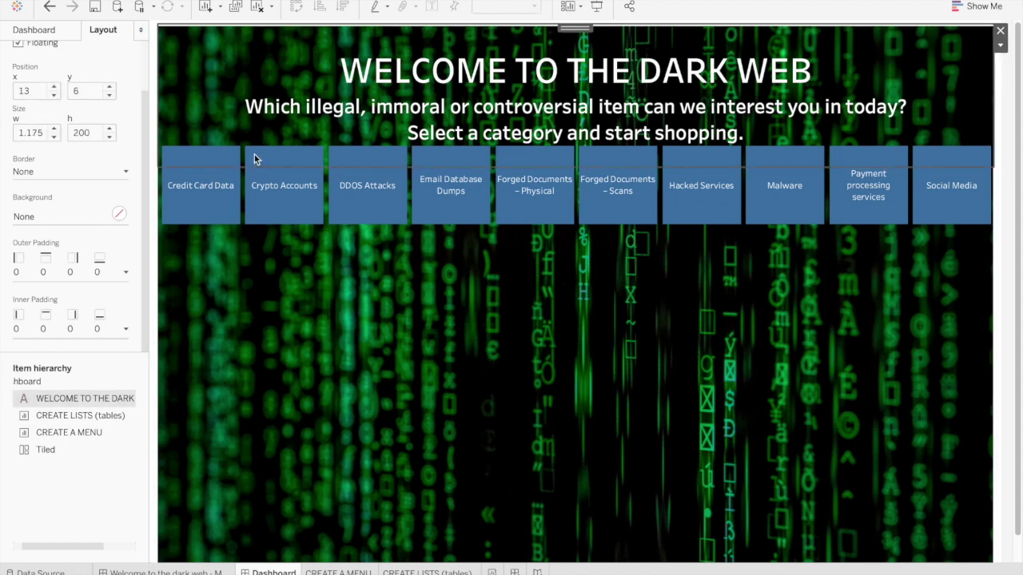
click(216, 221)
click(216, 128)
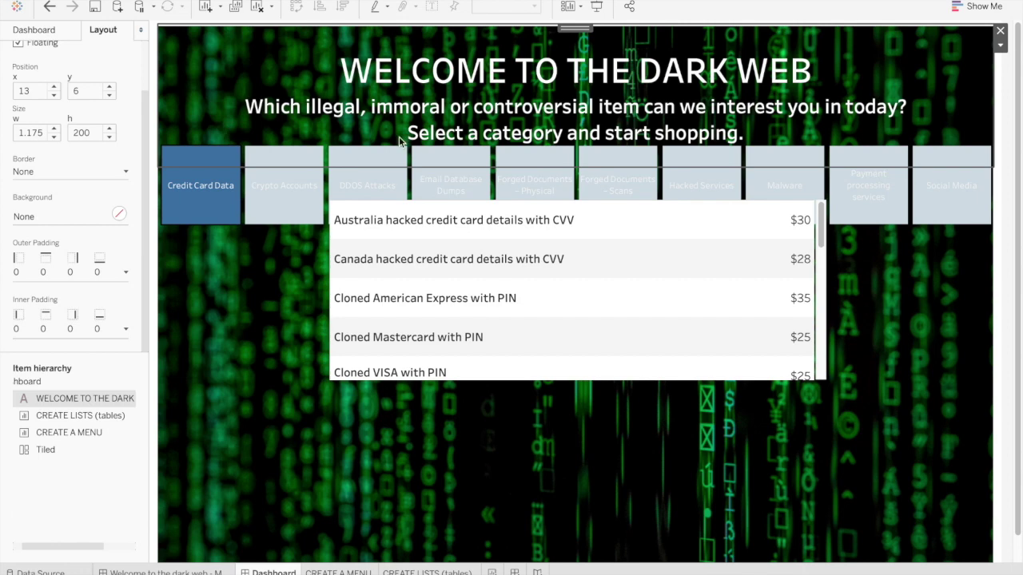
click(218, 243)
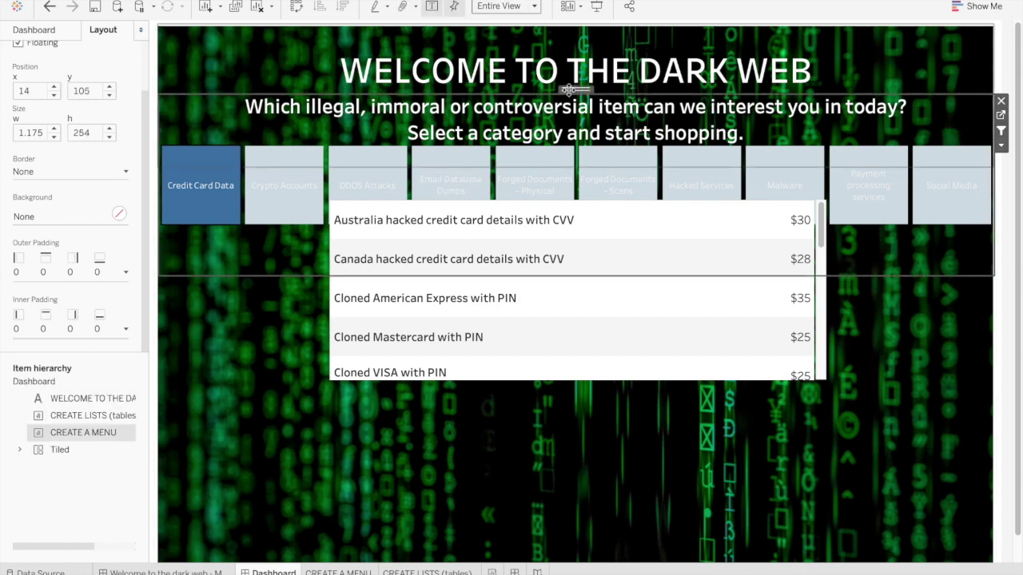
drag(576, 90, 572, 113)
click(502, 367)
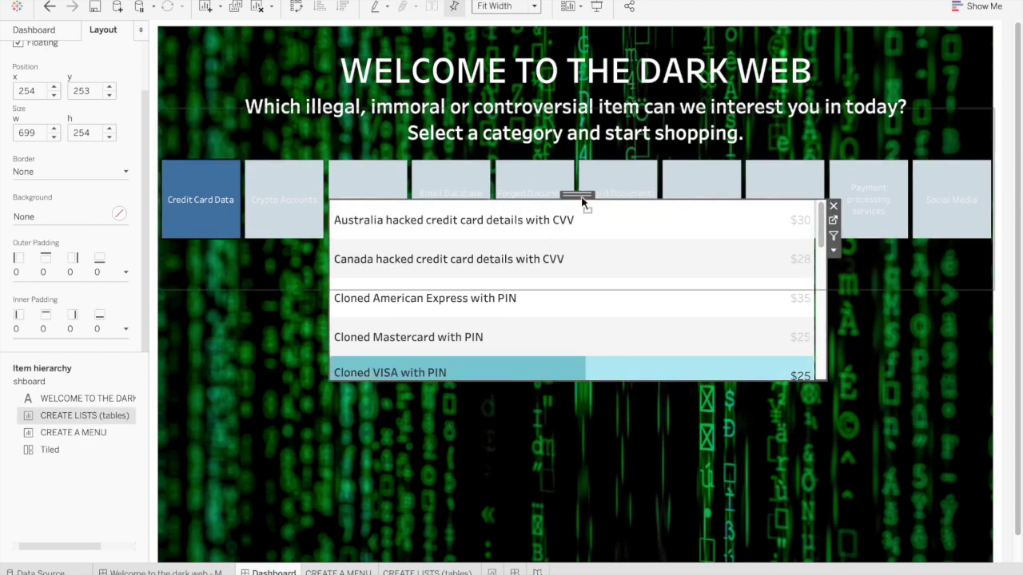
drag(581, 201, 581, 247)
click(872, 324)
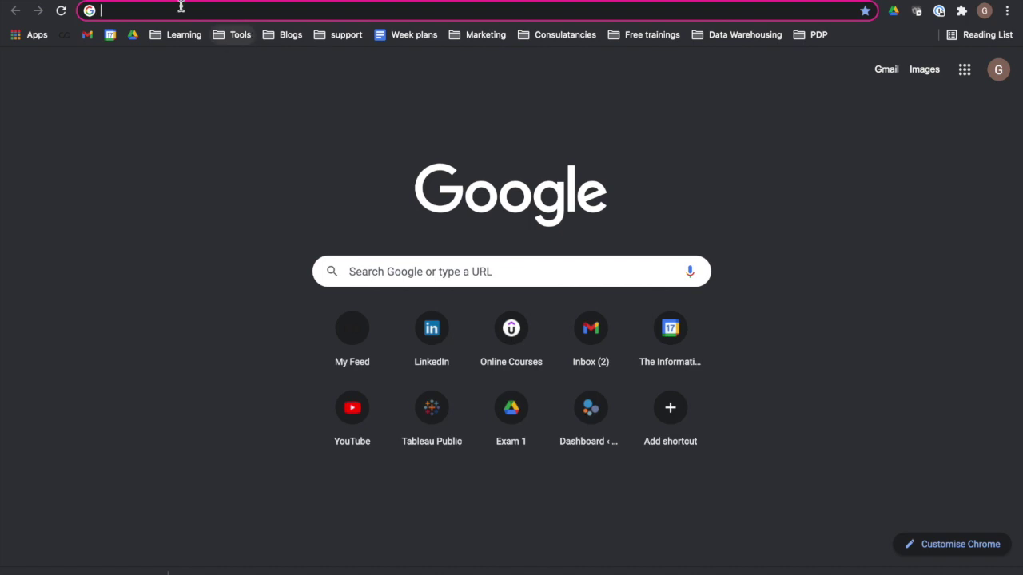
Open imagecolorpicker.com and upload the matrix background image
text(colo)
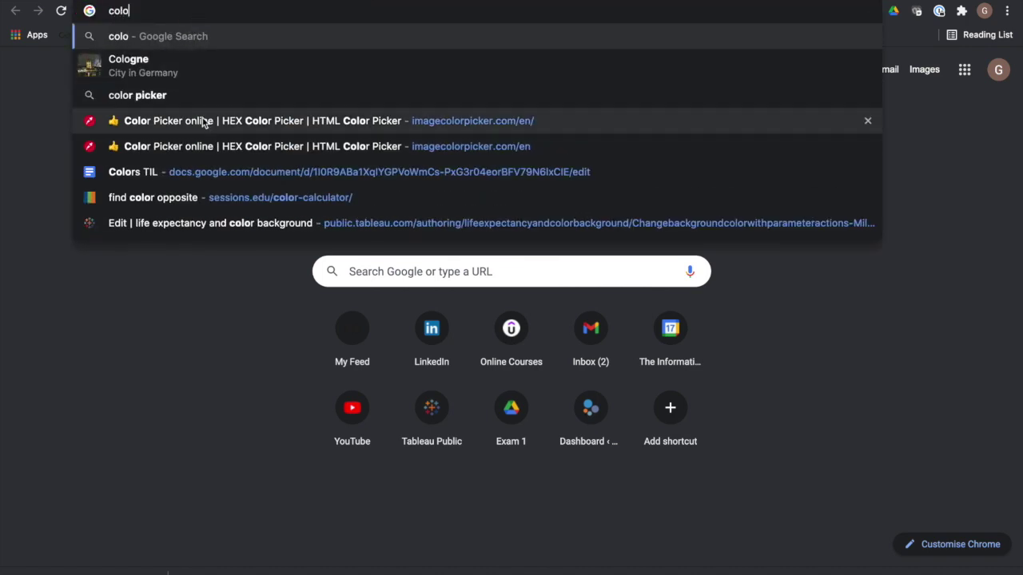
click(205, 121)
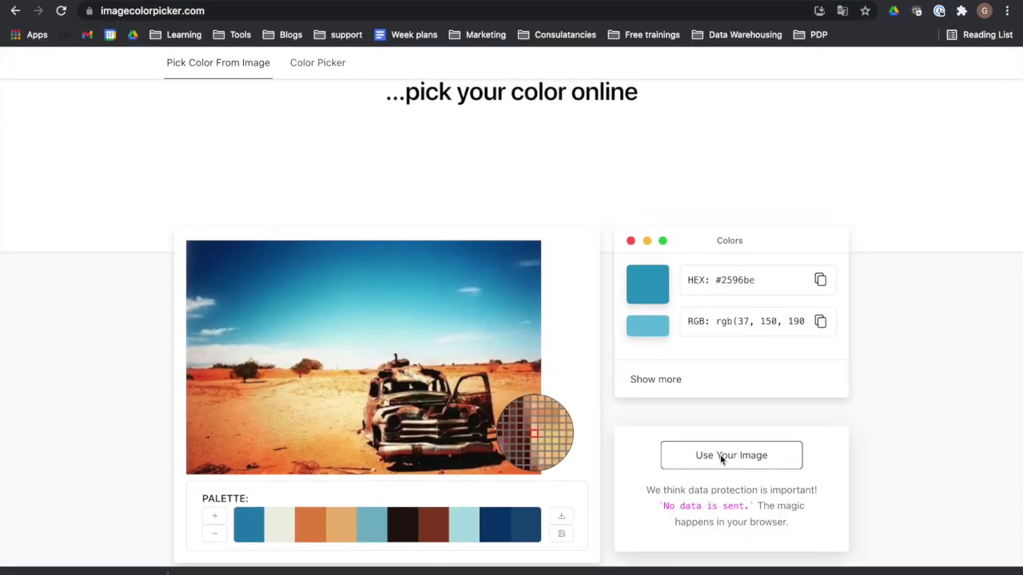
click(724, 457)
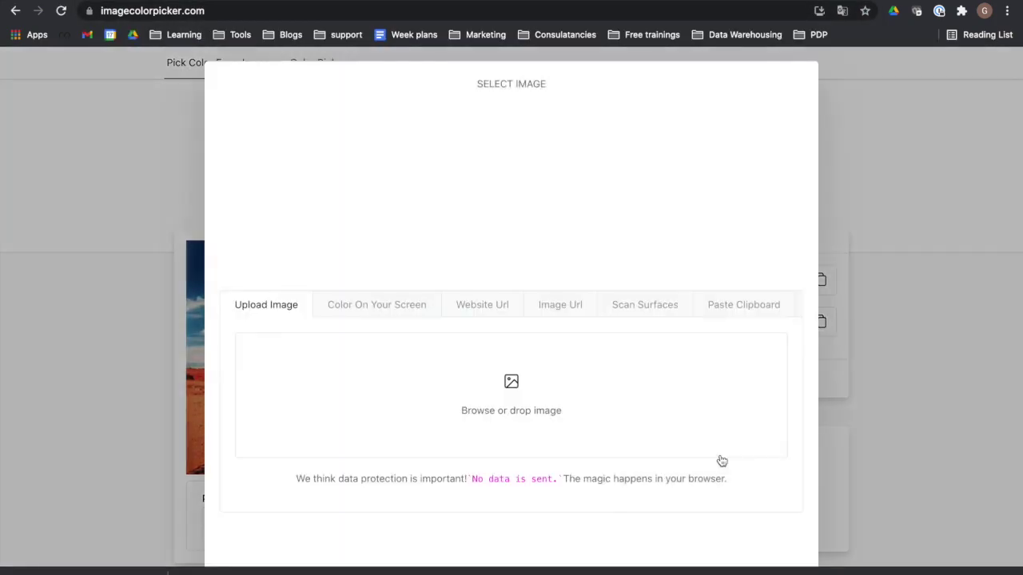
click(514, 397)
double_click(457, 24)
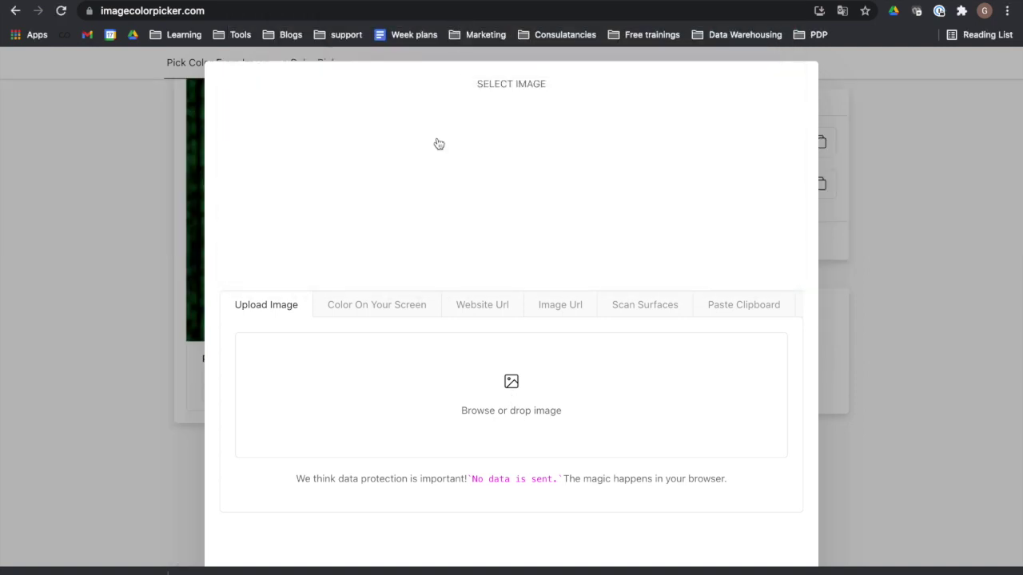
scroll(589, 345, down, 2)
scroll(696, 218, down, 3)
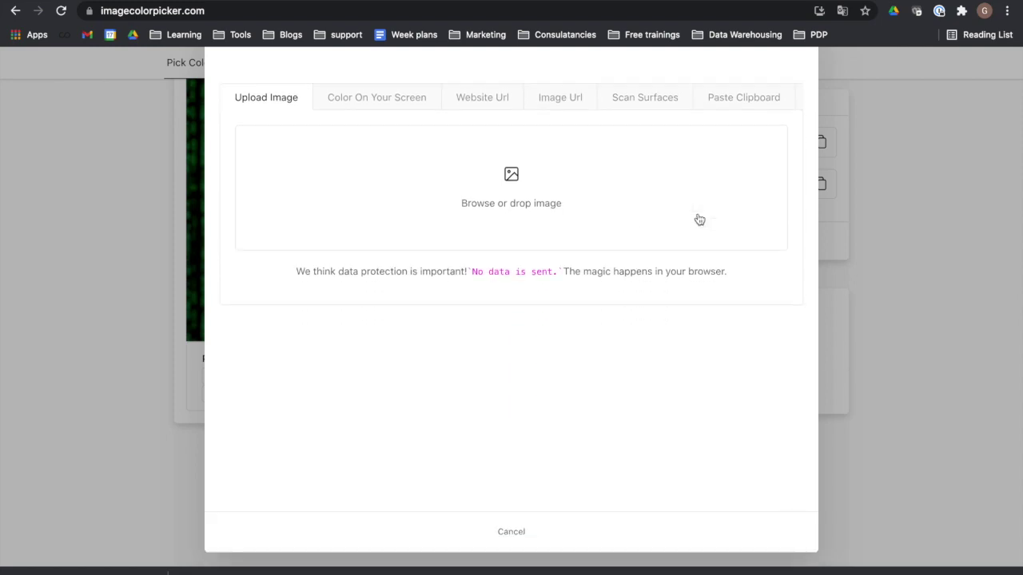
click(536, 541)
Pick the main palette green and select its hex code 1f9655
scroll(534, 363, down, 2)
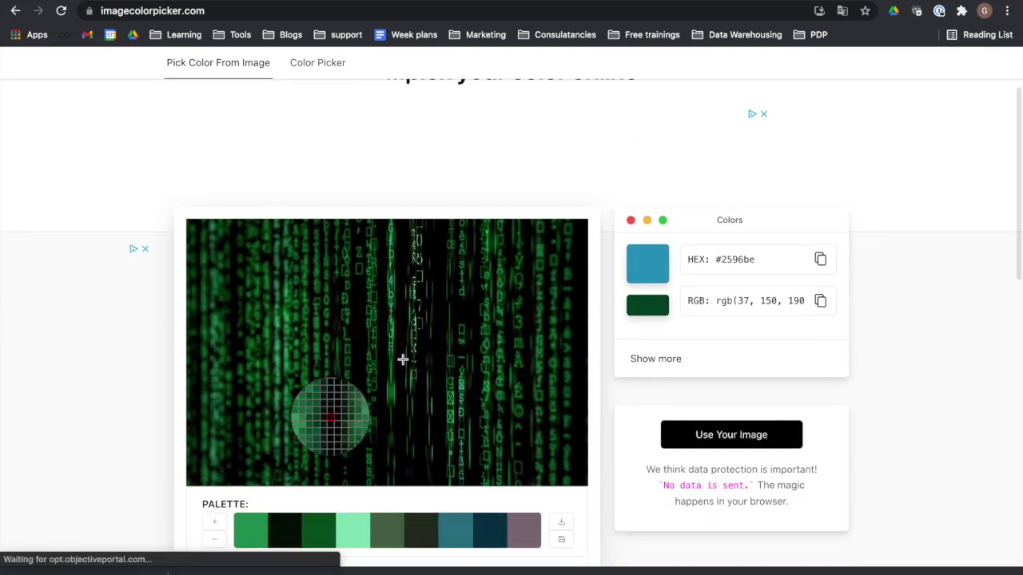
scroll(183, 525, down, 1)
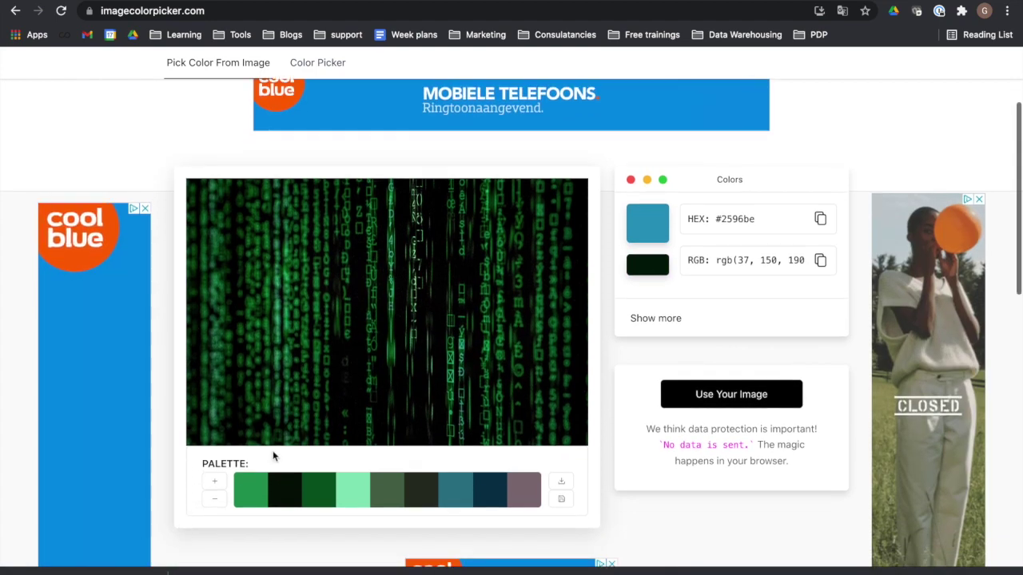
click(251, 492)
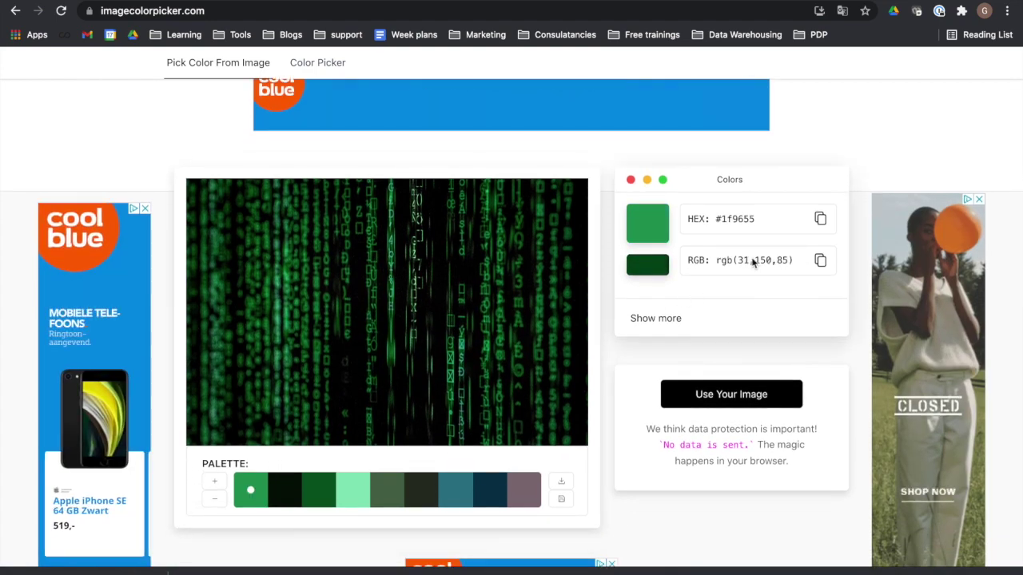
double_click(733, 218)
key(super+c)
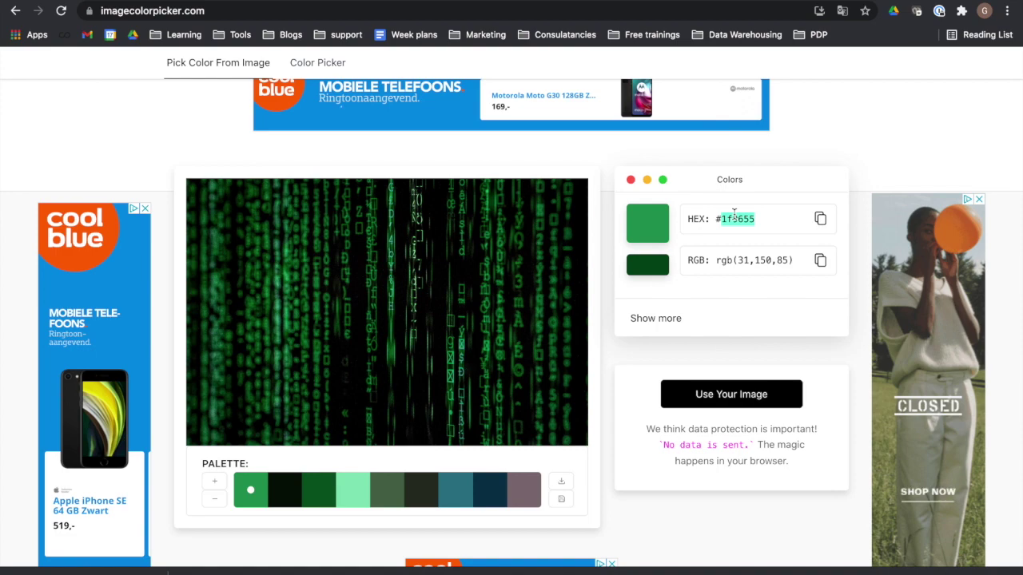
key(ctrl+Up)
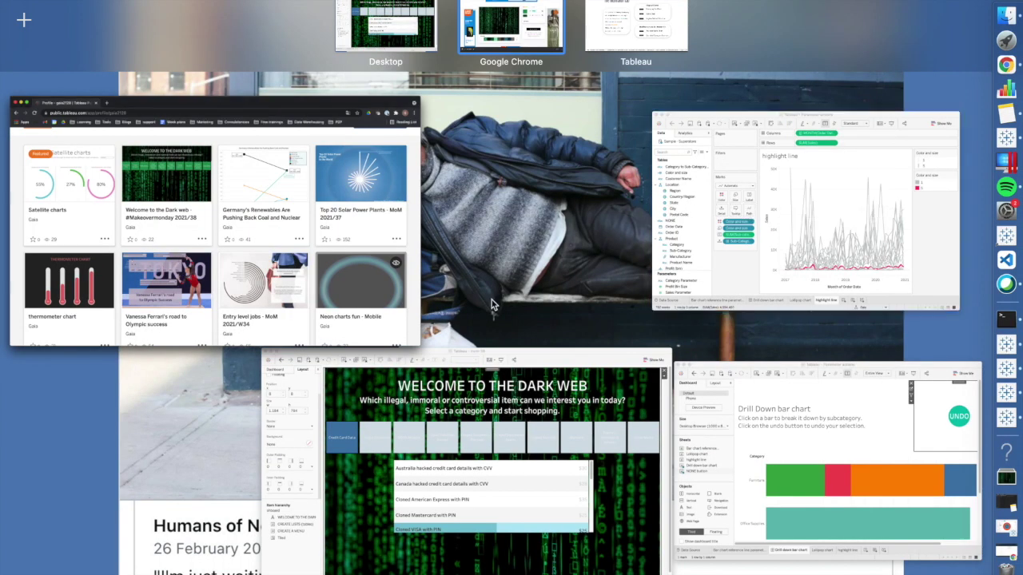
Colour the CREATE A MENU tiles with the sampled green 1f9655
click(444, 411)
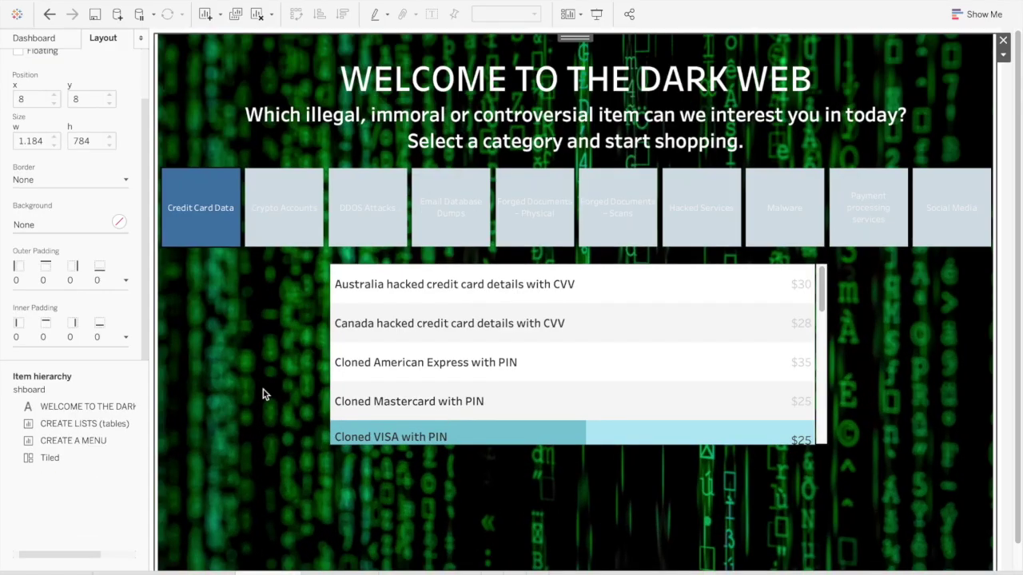
click(221, 233)
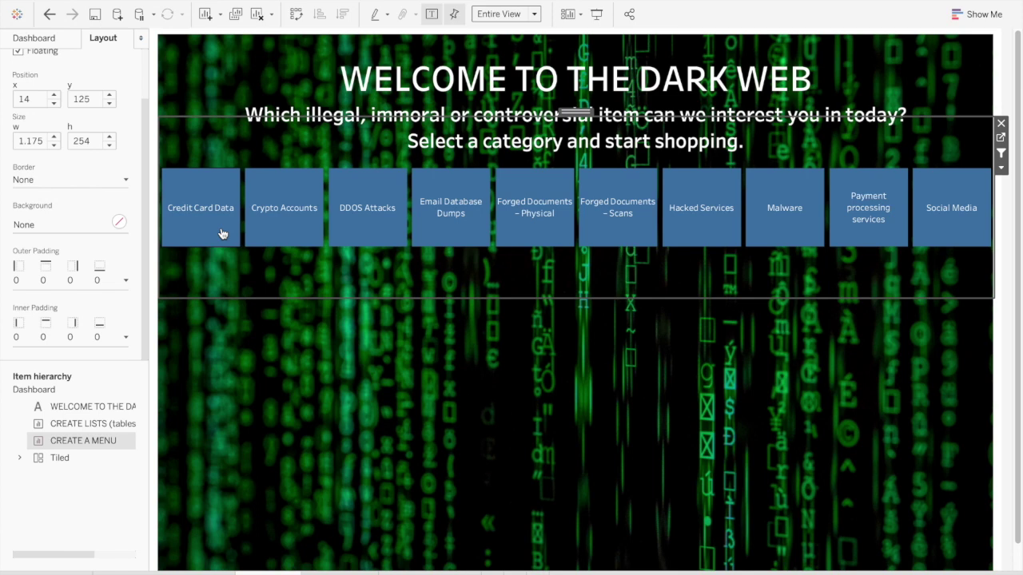
click(1001, 147)
click(160, 198)
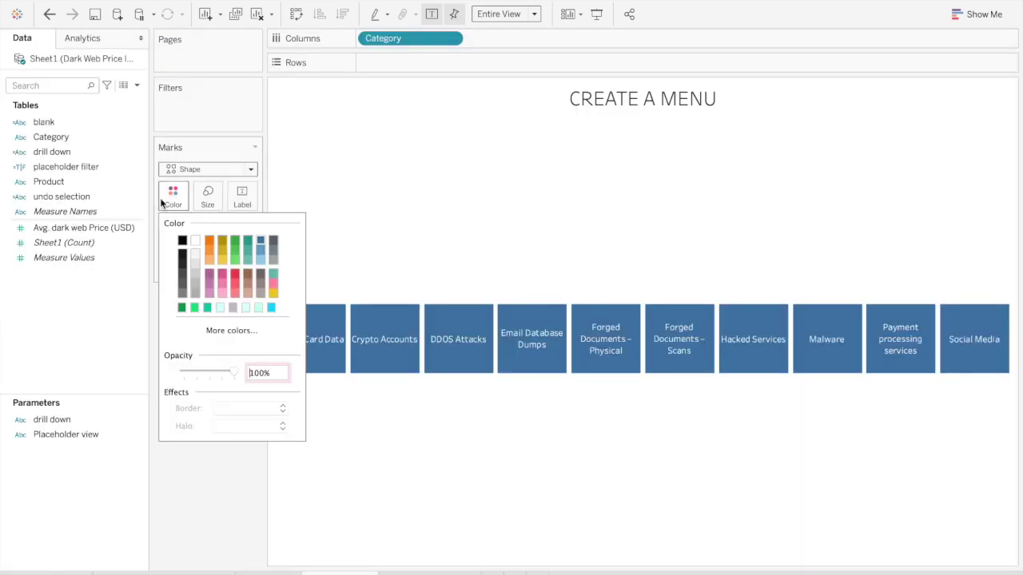
click(200, 331)
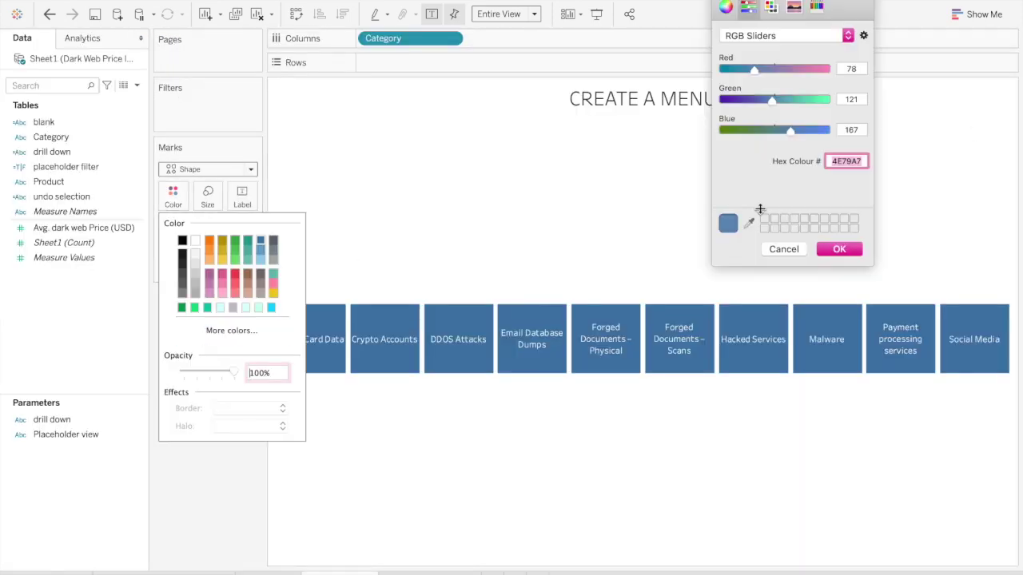
key(super+v)
click(831, 247)
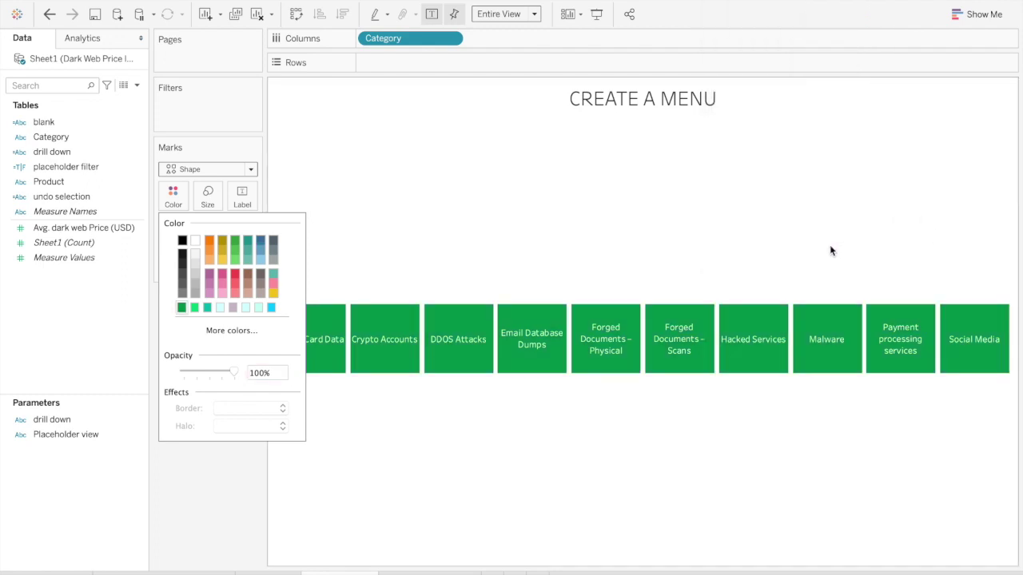
click(365, 481)
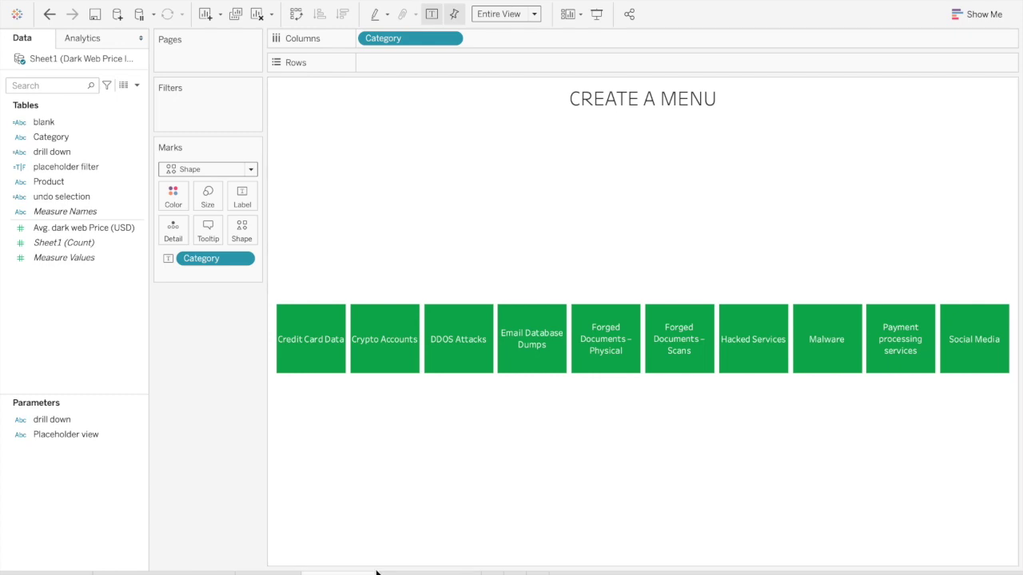
Set the <Category> tile labels to size 12 bold and go back to the Dark Web dashboard
click(244, 191)
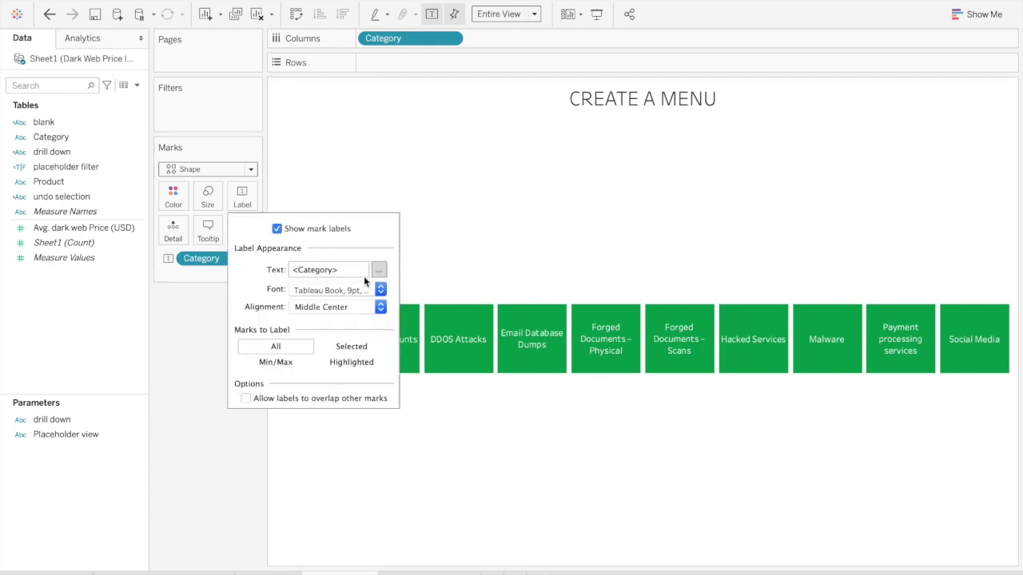
click(381, 271)
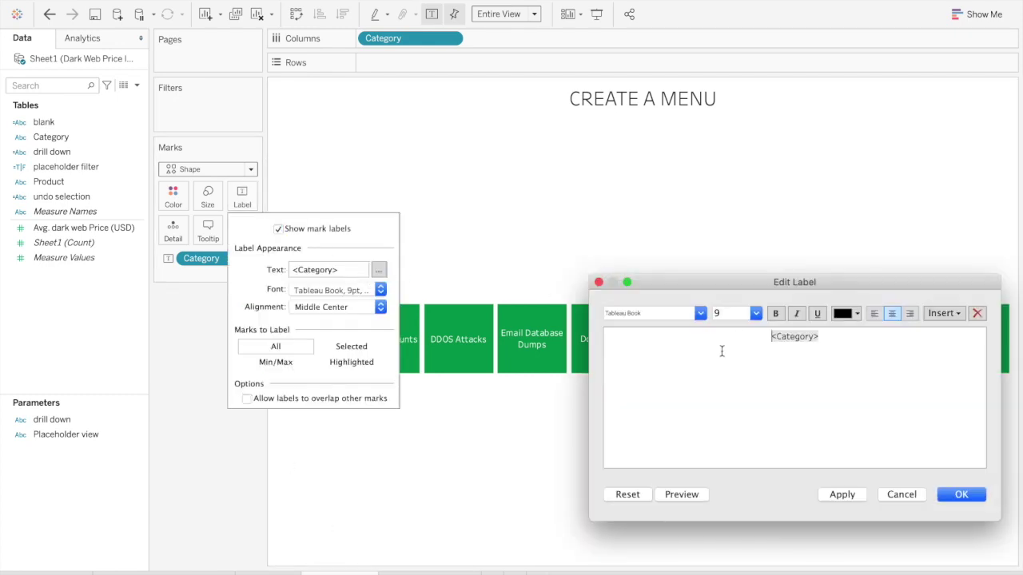
key(super+a)
text(12)
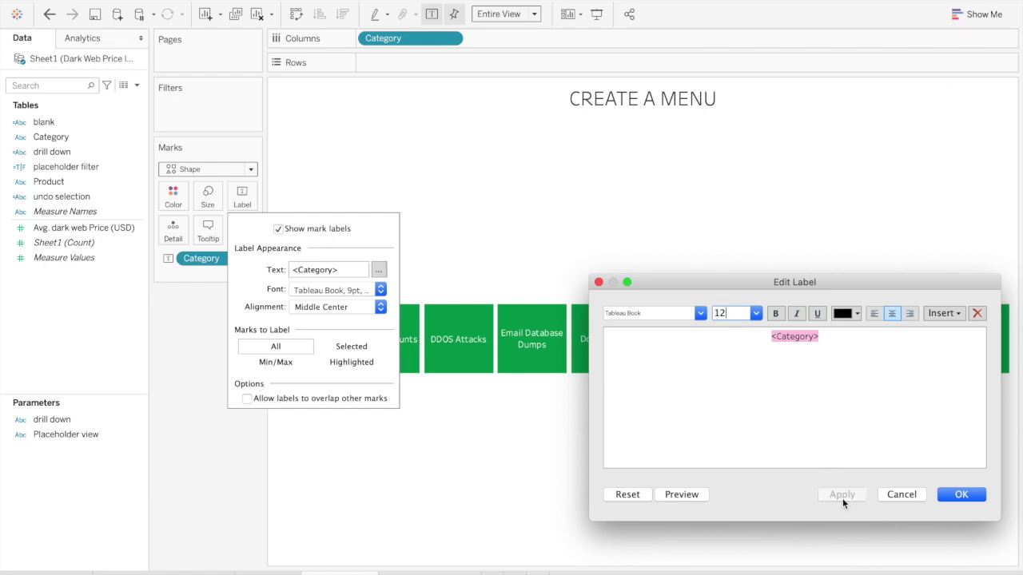
key(Return)
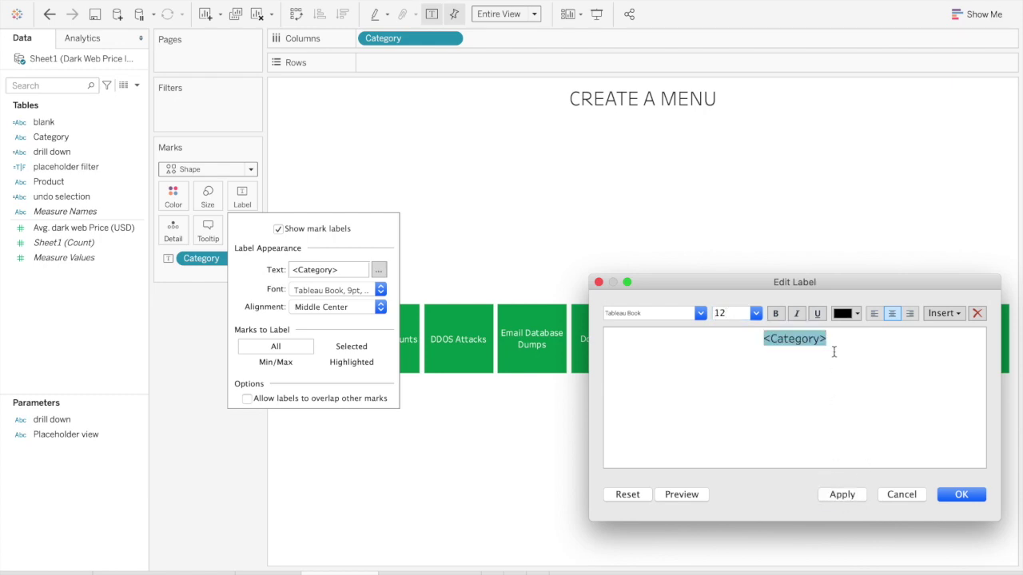
click(839, 494)
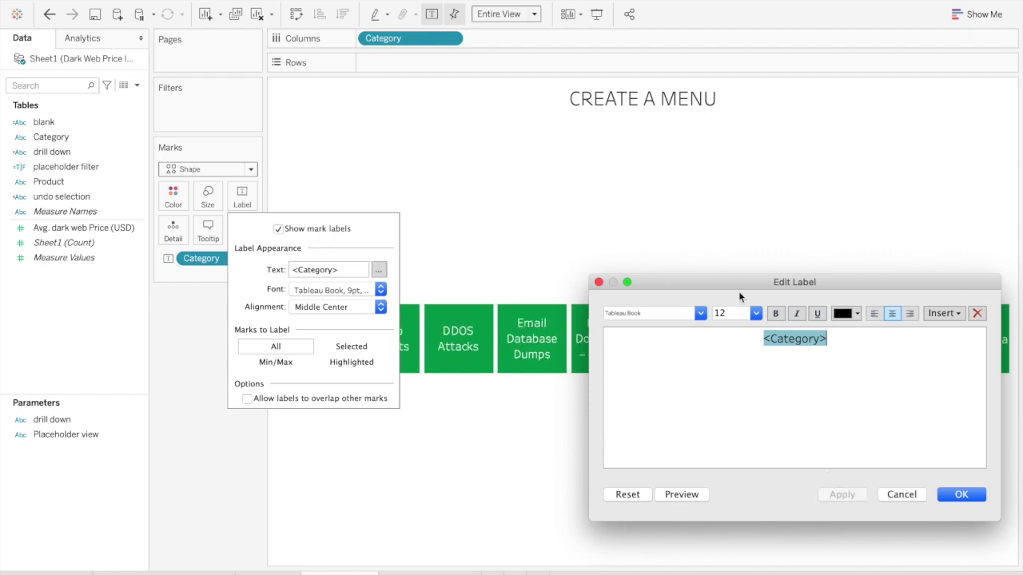
click(775, 314)
click(839, 494)
drag(817, 282, 742, 367)
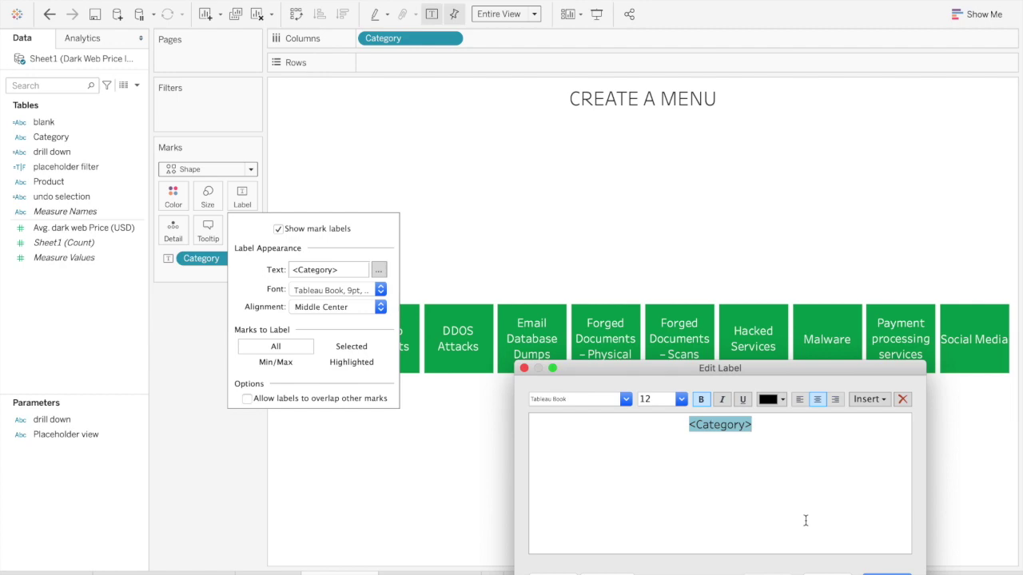
click(839, 568)
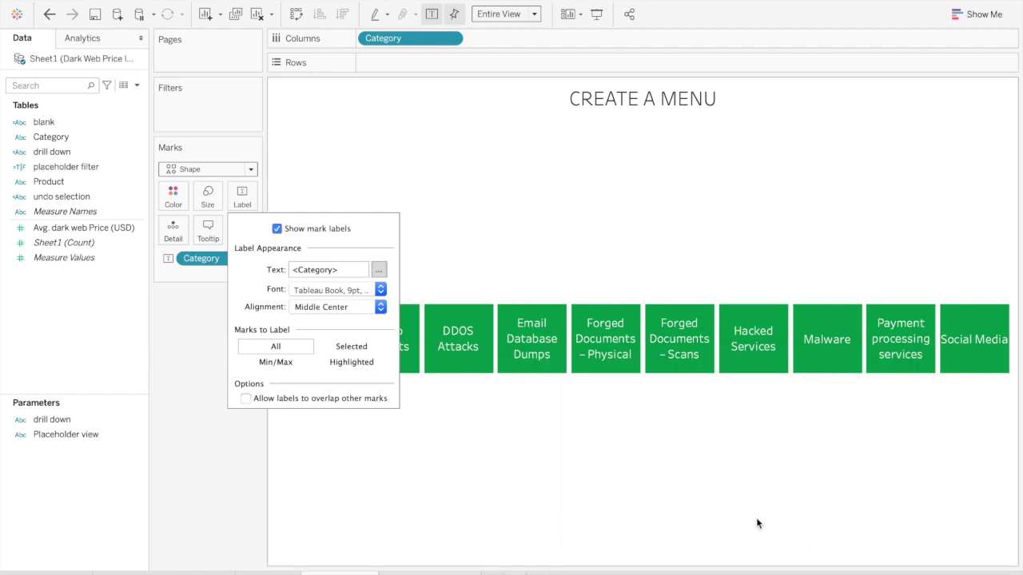
click(711, 485)
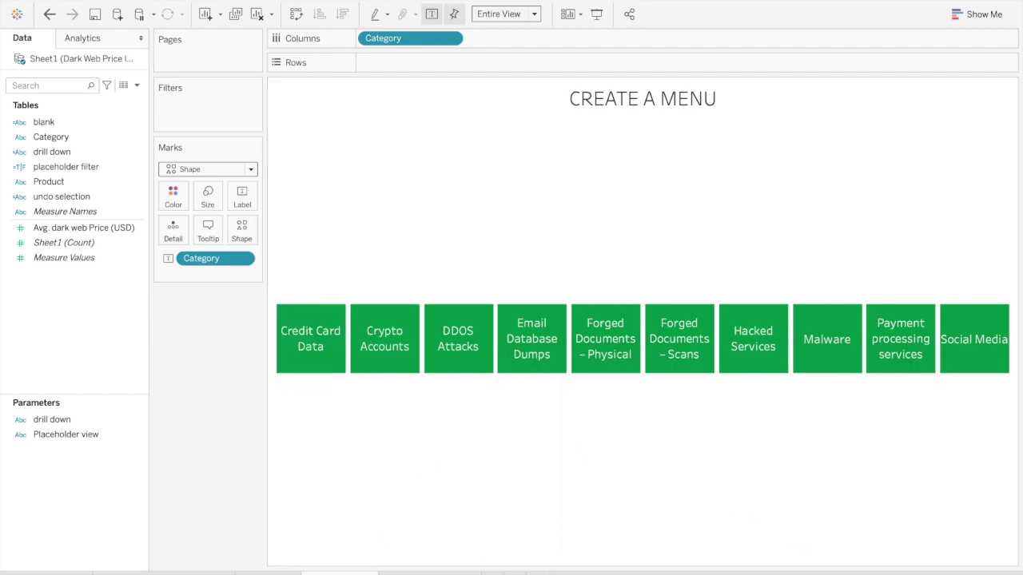
click(377, 559)
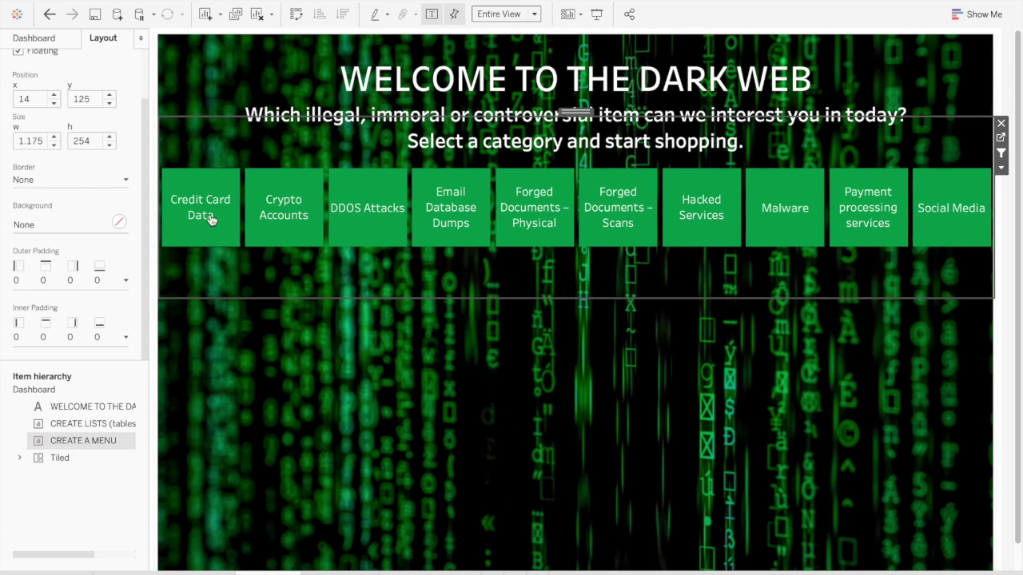
Format the Credit Card Data product names' default font to dark green
click(207, 216)
click(567, 327)
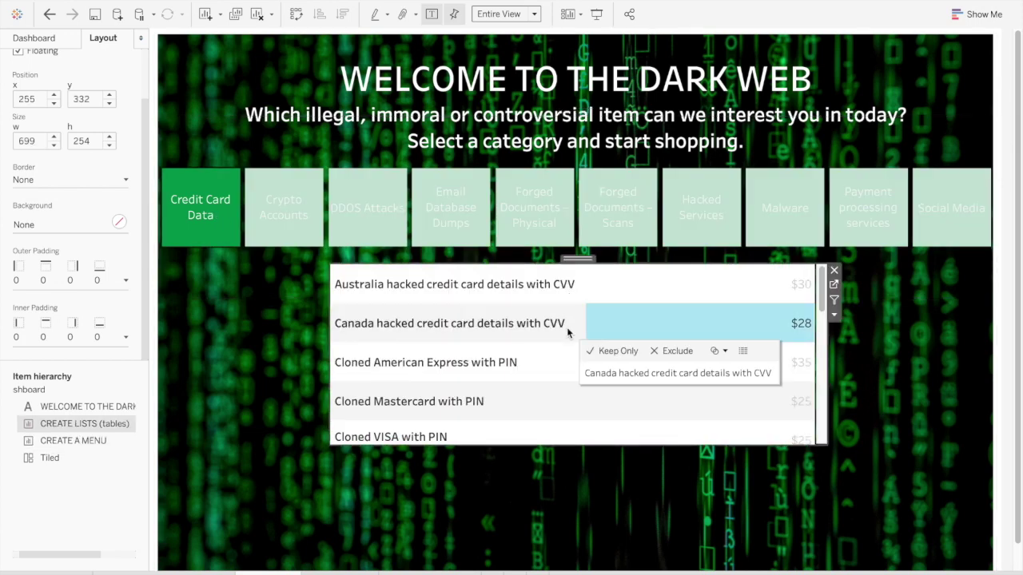
click(545, 332)
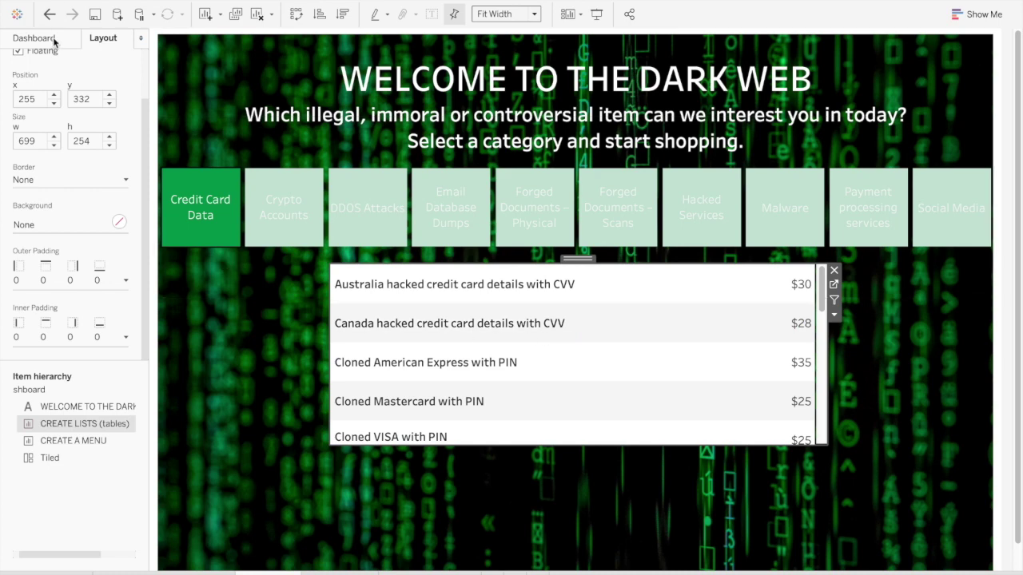
right_click(399, 320)
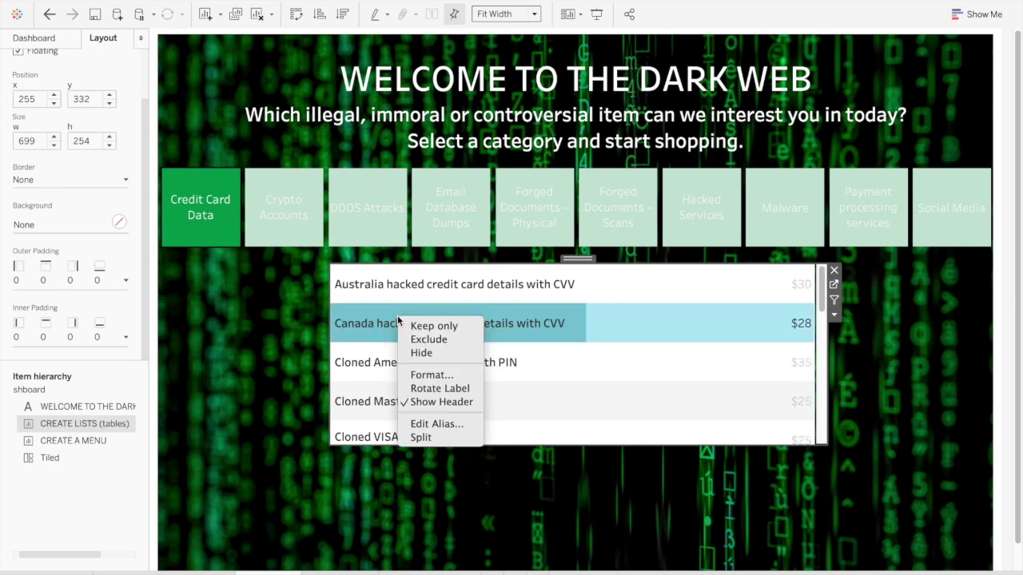
click(425, 374)
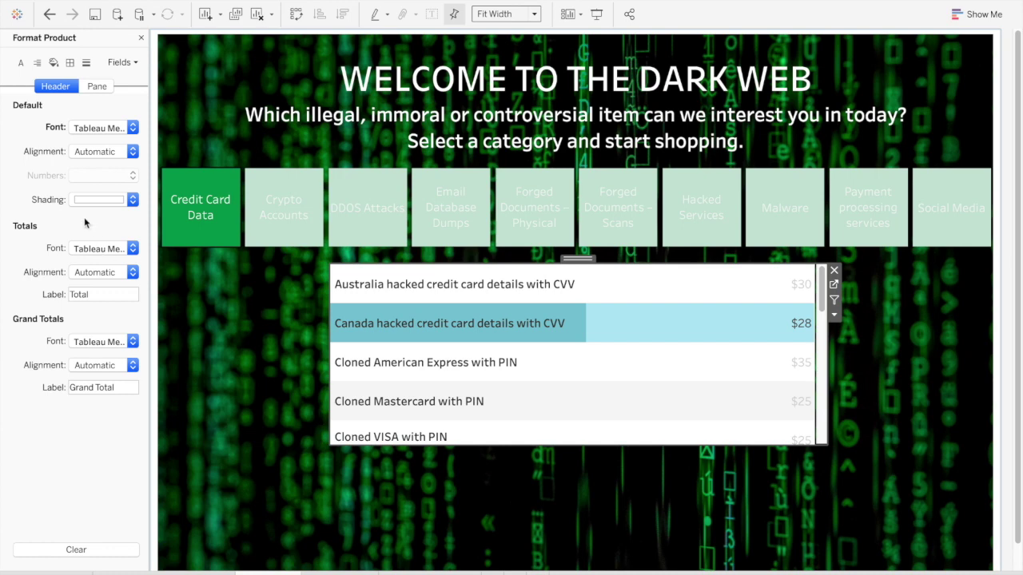
click(91, 129)
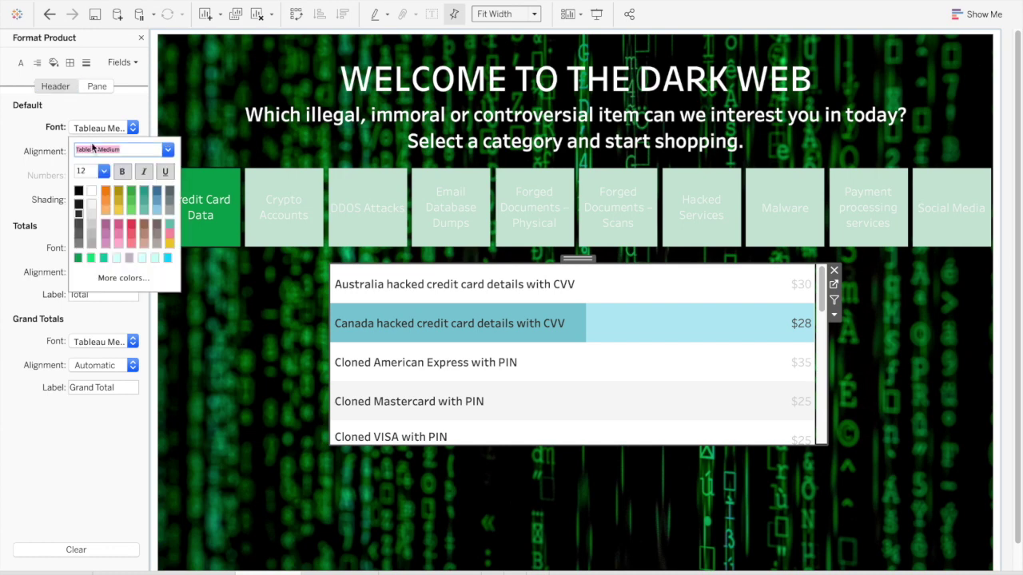
click(79, 258)
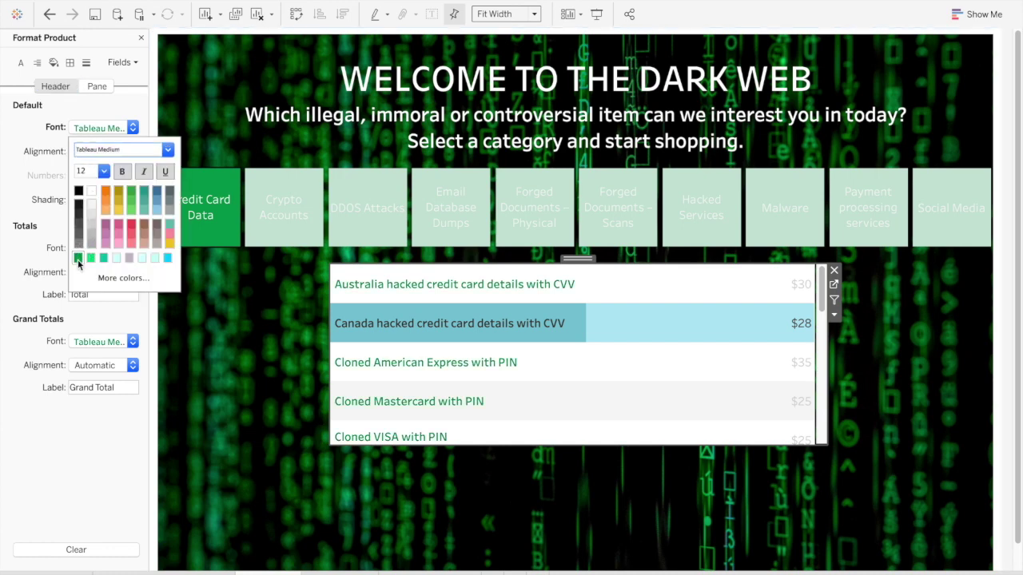
click(23, 277)
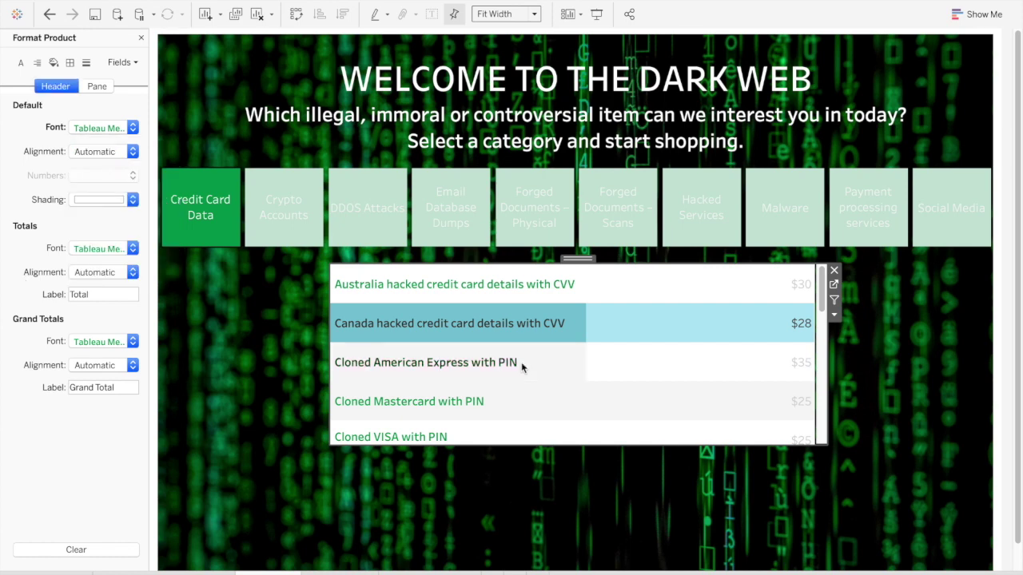
mouse_move(521, 362)
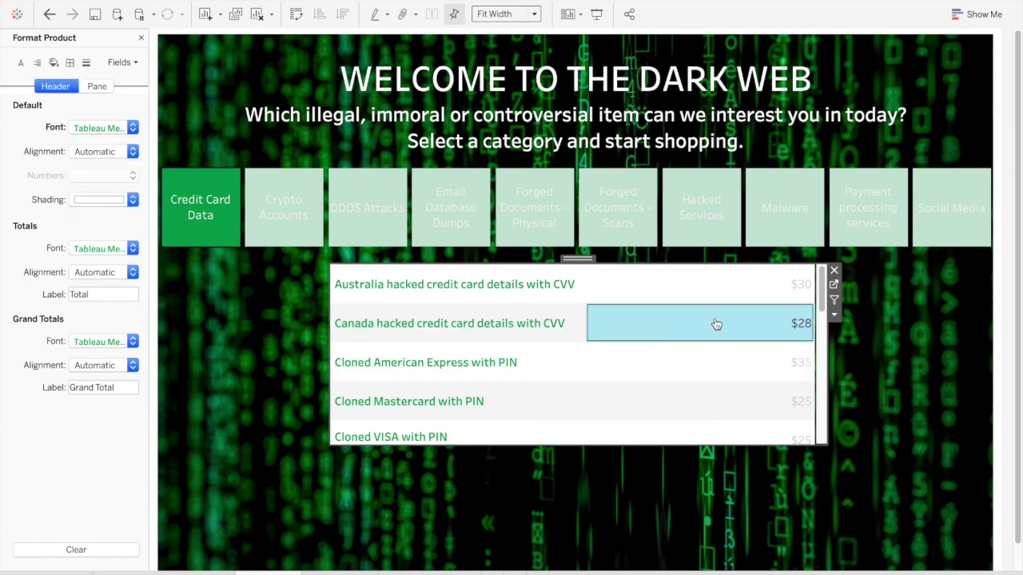
Colour the whole price label text green on the product list worksheet
click(833, 286)
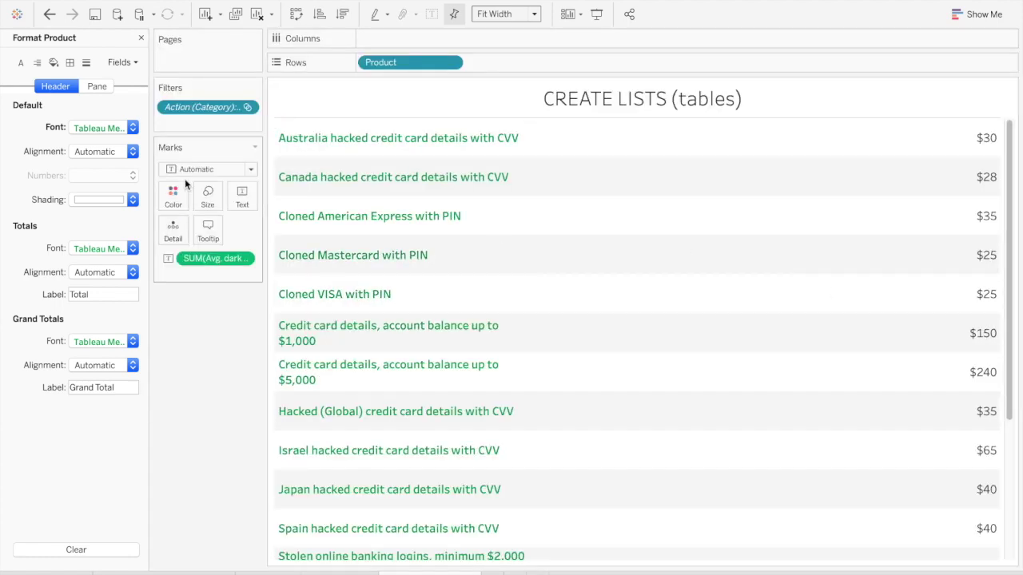
click(242, 195)
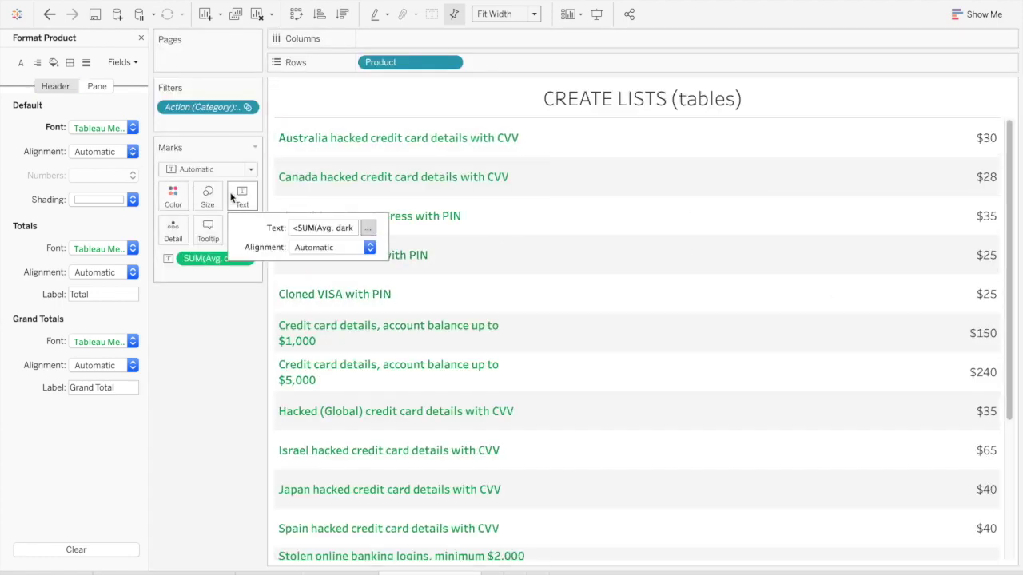
click(368, 228)
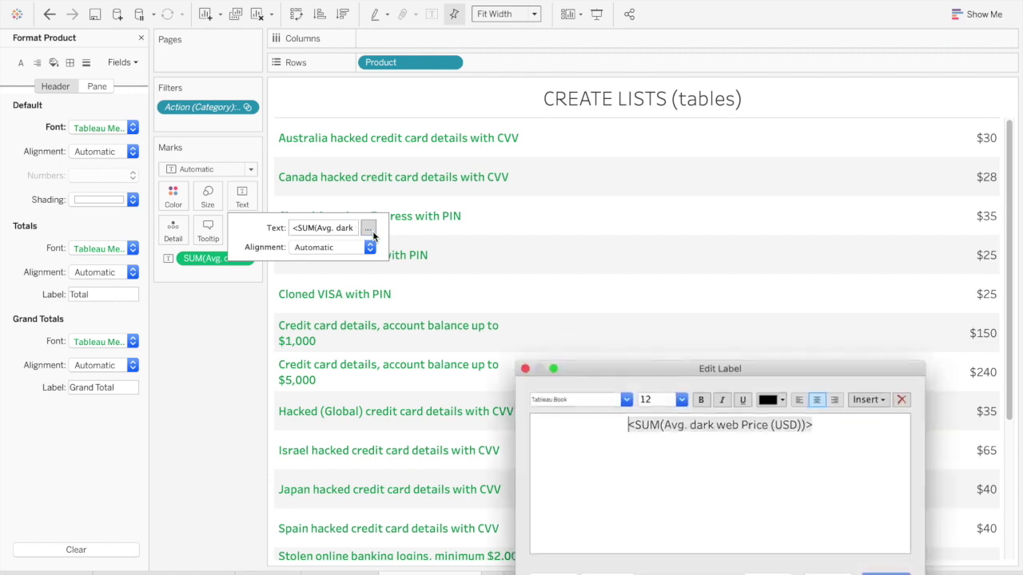
triple_click(682, 424)
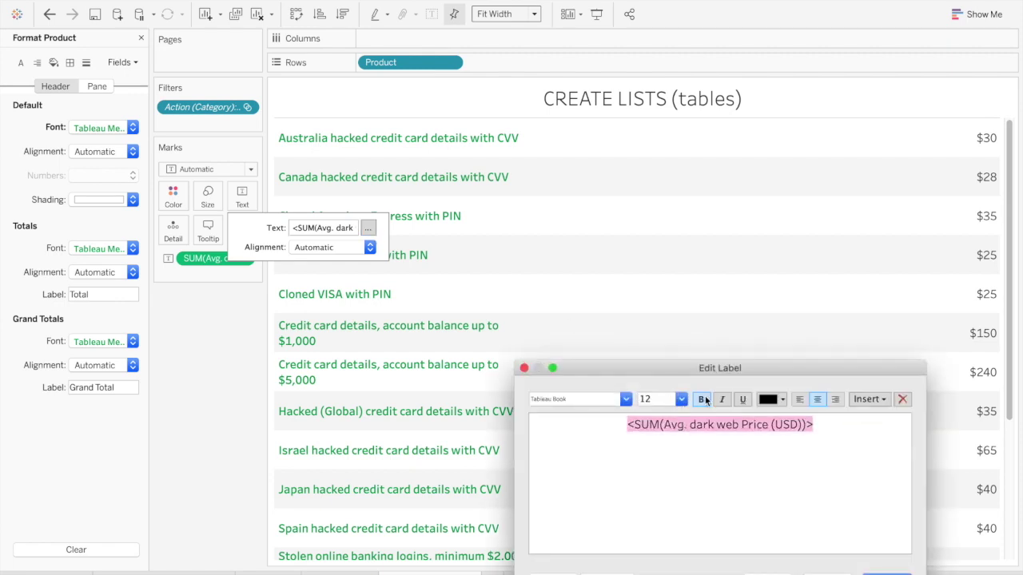
click(768, 399)
click(766, 483)
click(886, 572)
click(799, 434)
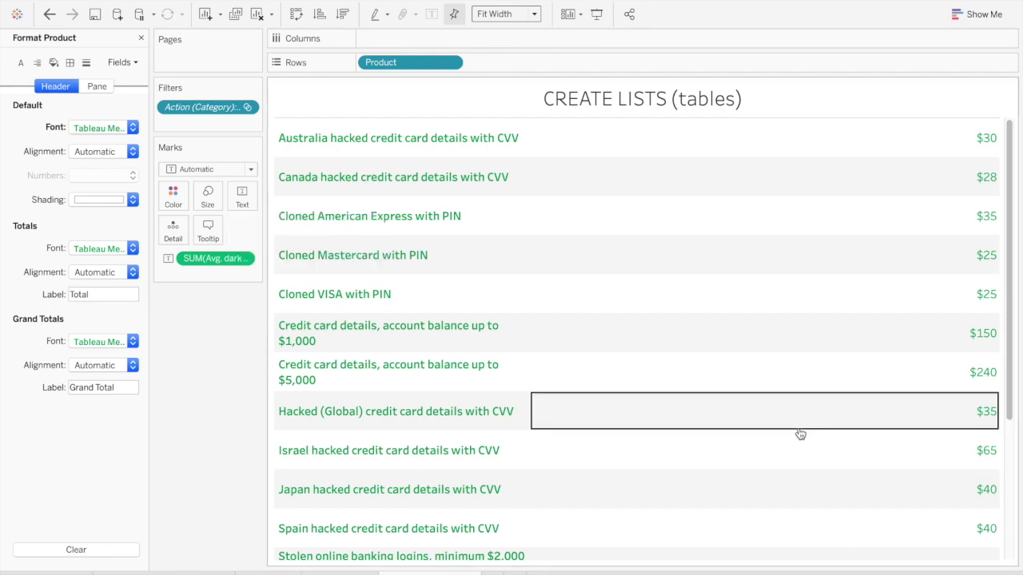
click(799, 434)
click(799, 434)
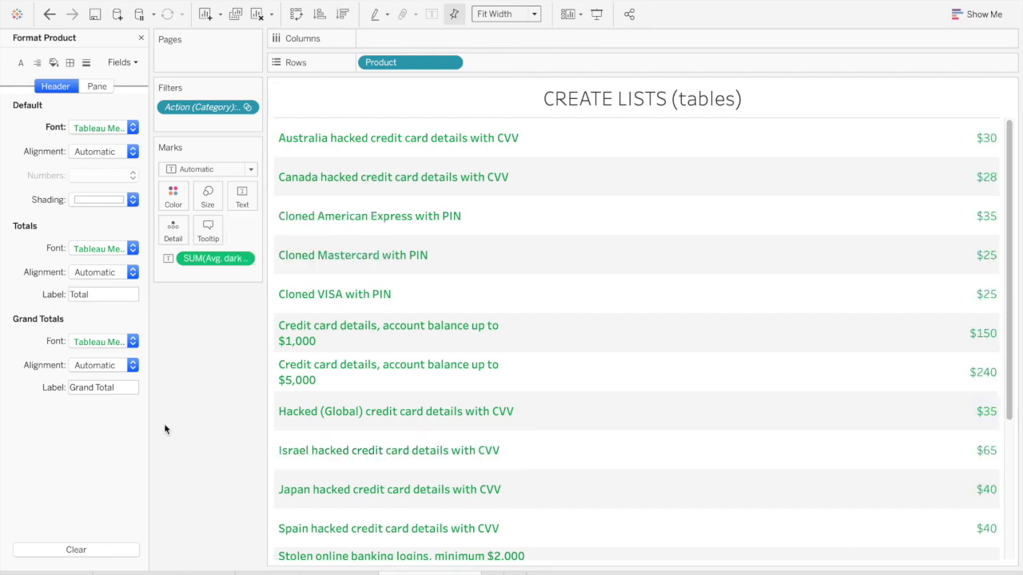
Return to the Dark Web dashboard and filter by Crypto Accounts, then DDOS Attacks
click(343, 572)
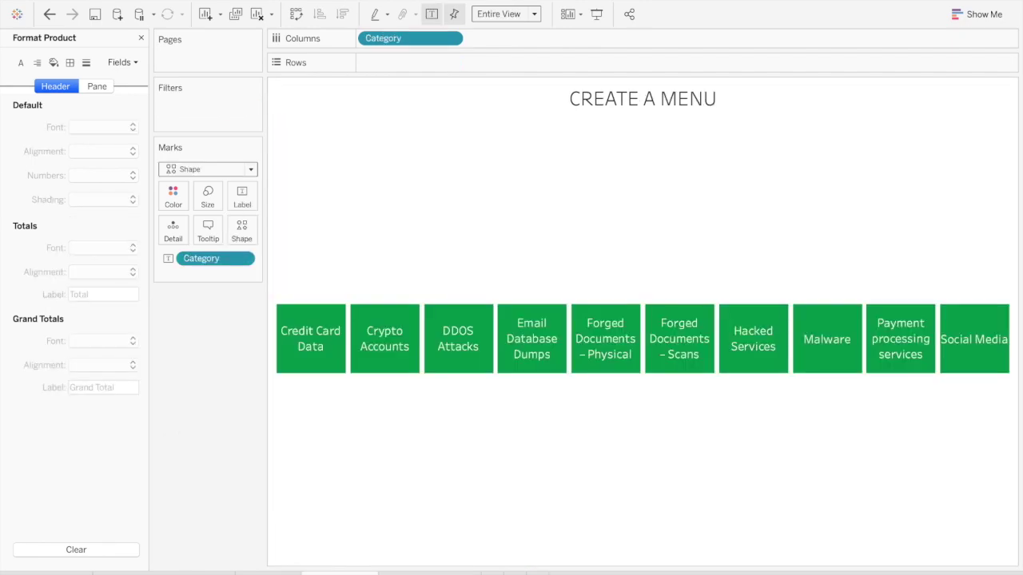
click(271, 572)
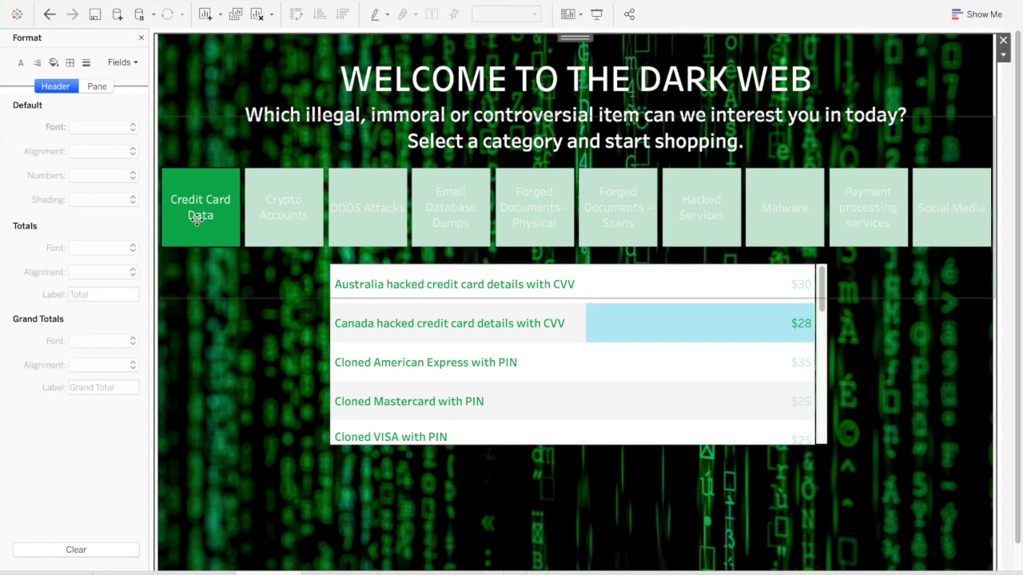
click(257, 231)
click(362, 222)
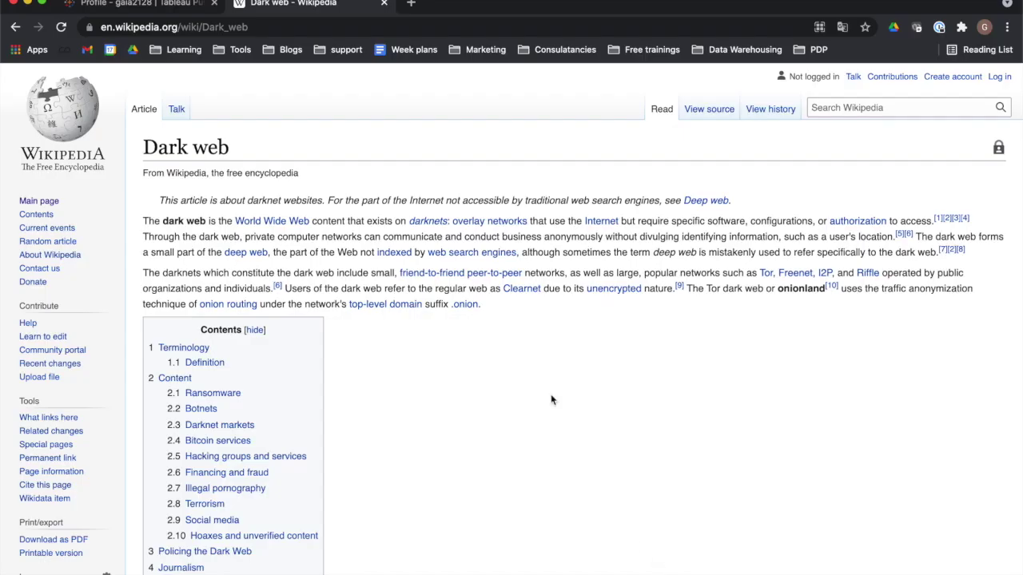
Select the en.wikipedia.org/wiki/Dark_web address and switch back to Tableau
click(303, 27)
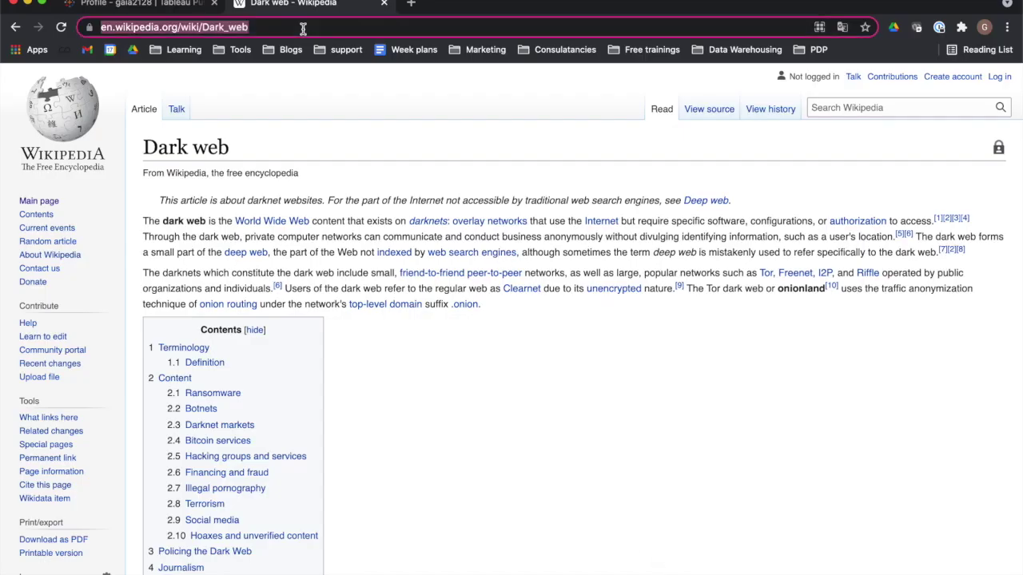
click(652, 559)
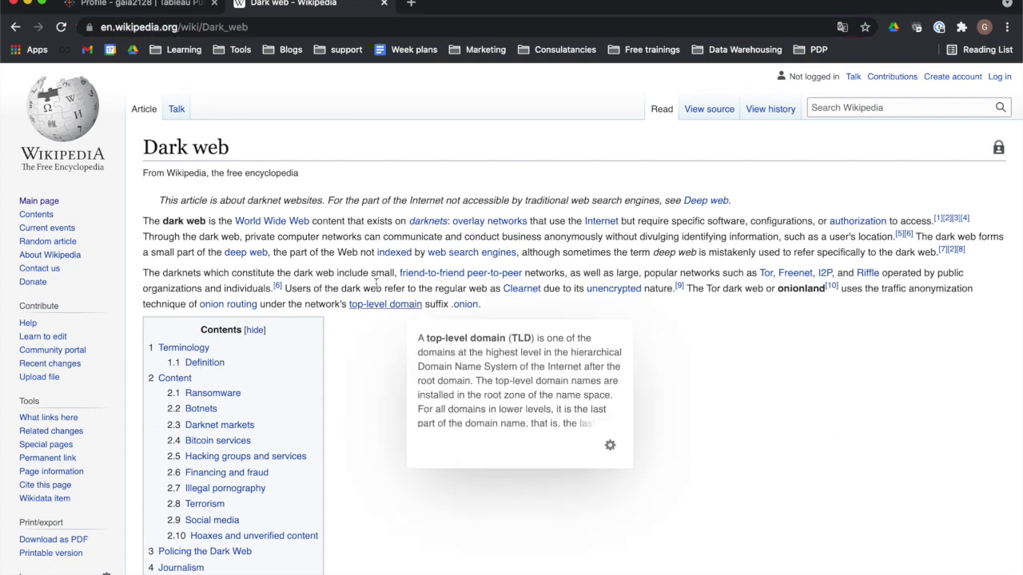
click(222, 27)
key(super+c)
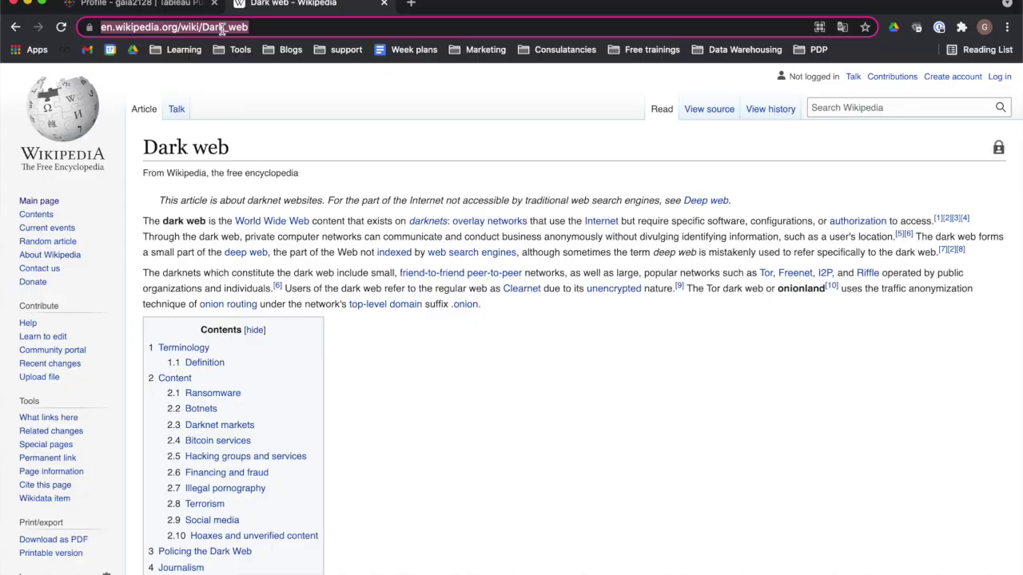
key(ctrl+Up)
click(227, 399)
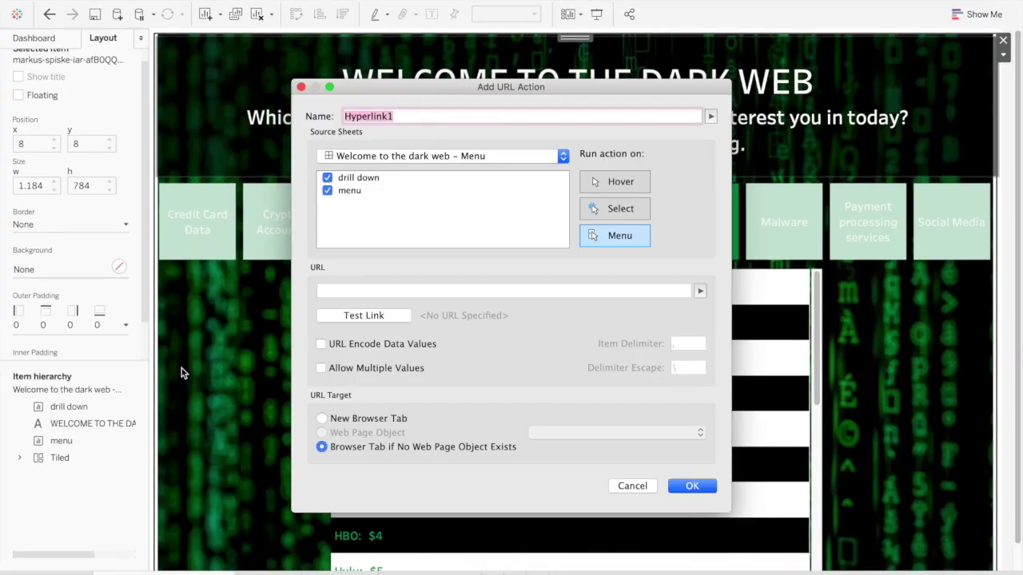
Name the URL action CLICK HERE, untick both source sheets, and paste the Dark web URL
text(Click here)
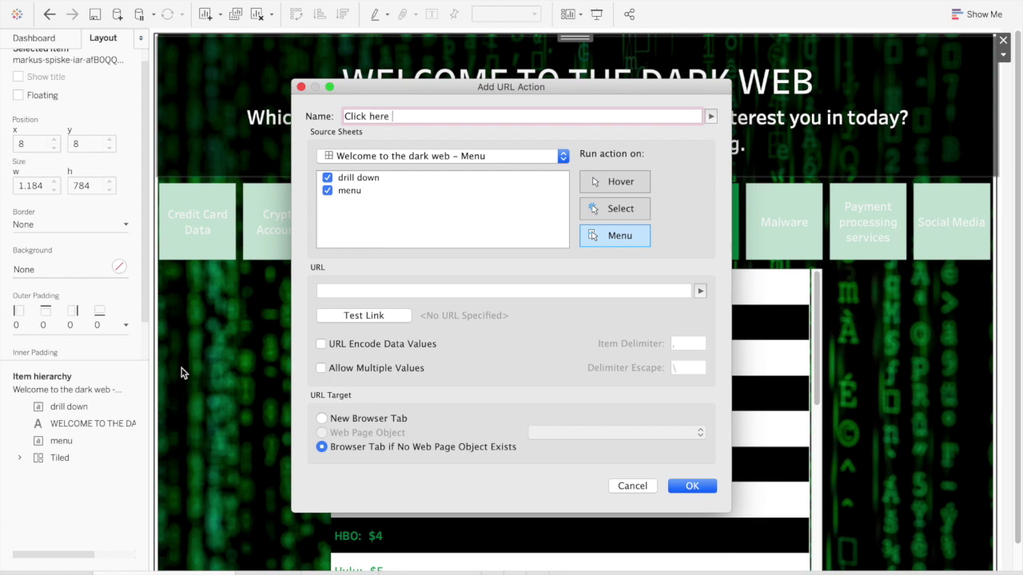
key(super+a)
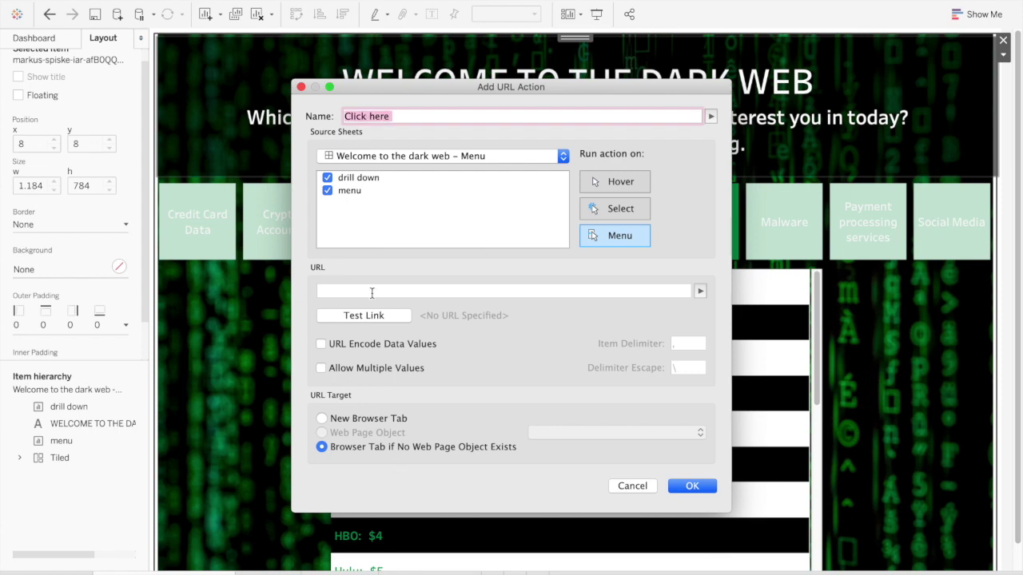
text(CLICK HERE)
click(326, 178)
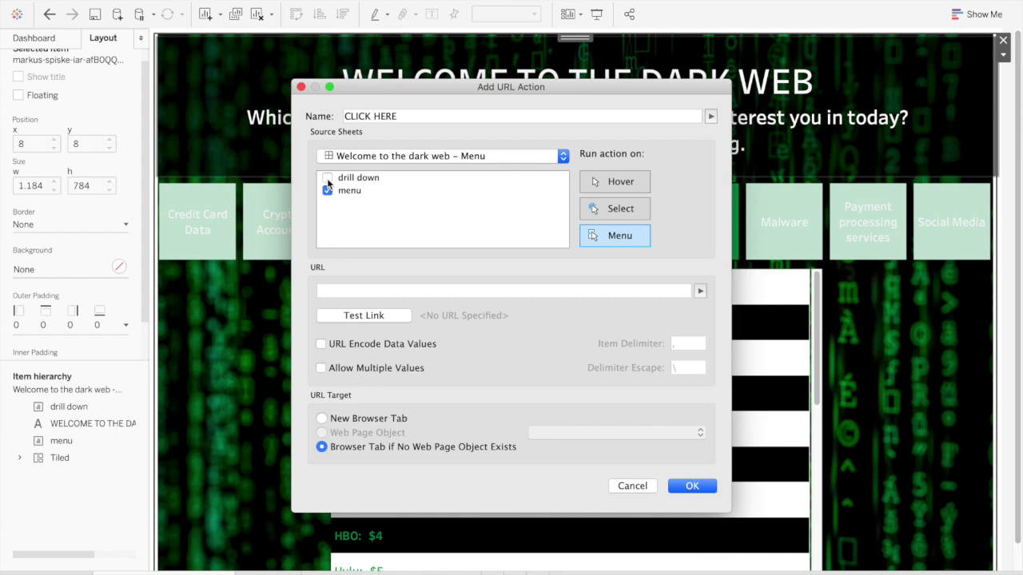
click(326, 193)
click(354, 290)
key(super+v)
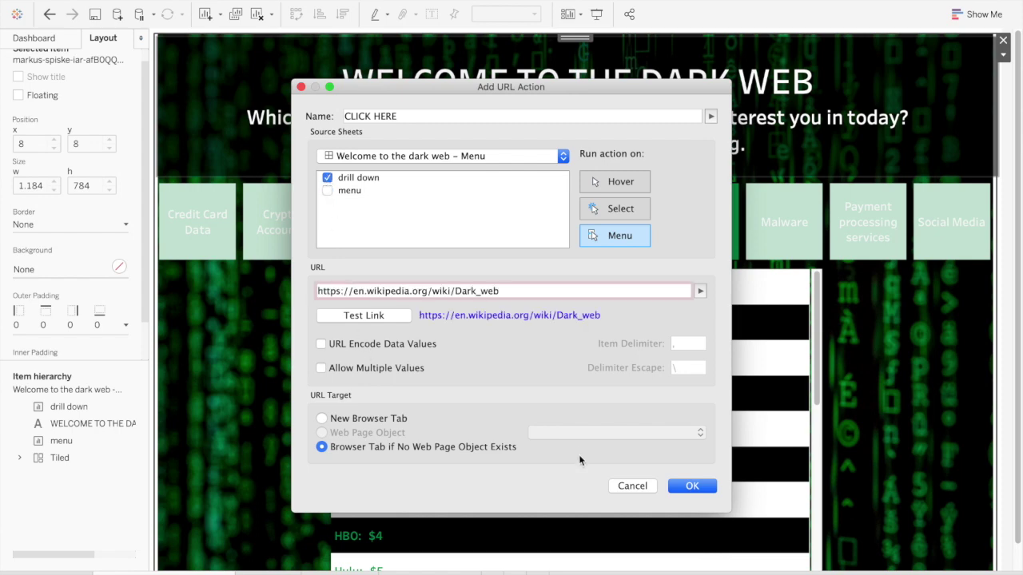
click(686, 487)
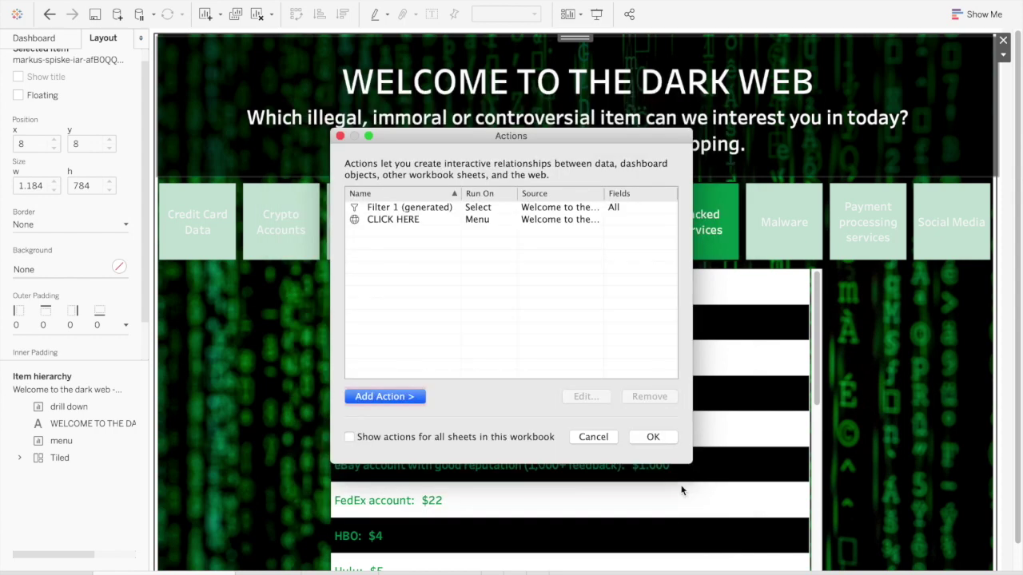
Test the dashboard by selecting a list row and toggling Credit Card Data
click(664, 438)
click(415, 279)
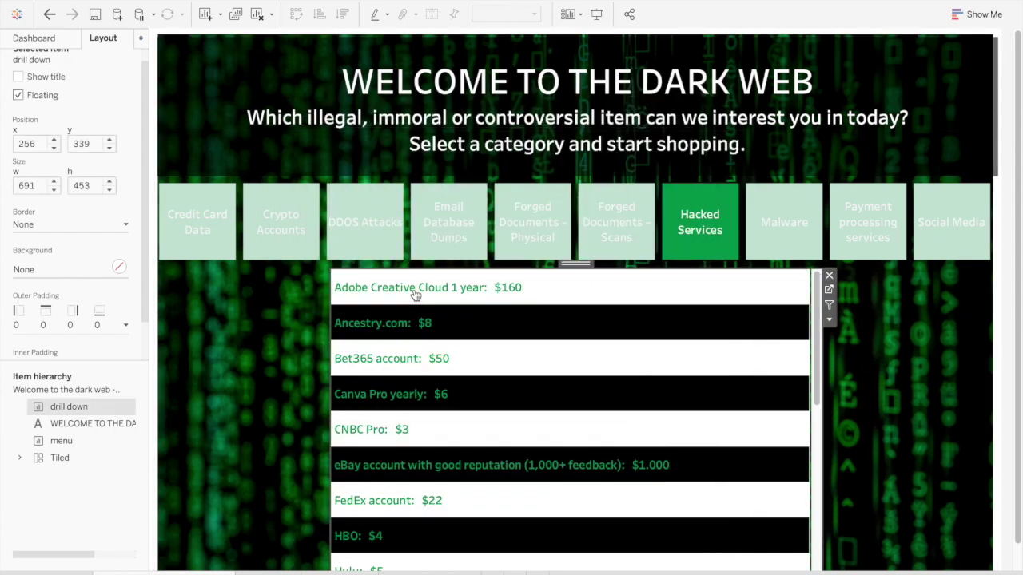
click(415, 328)
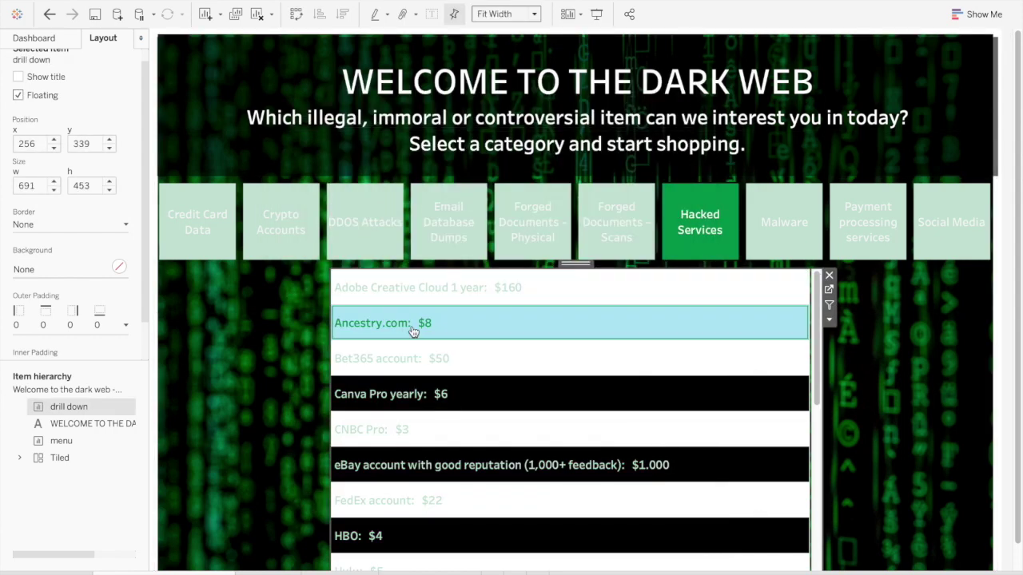
click(414, 328)
click(232, 201)
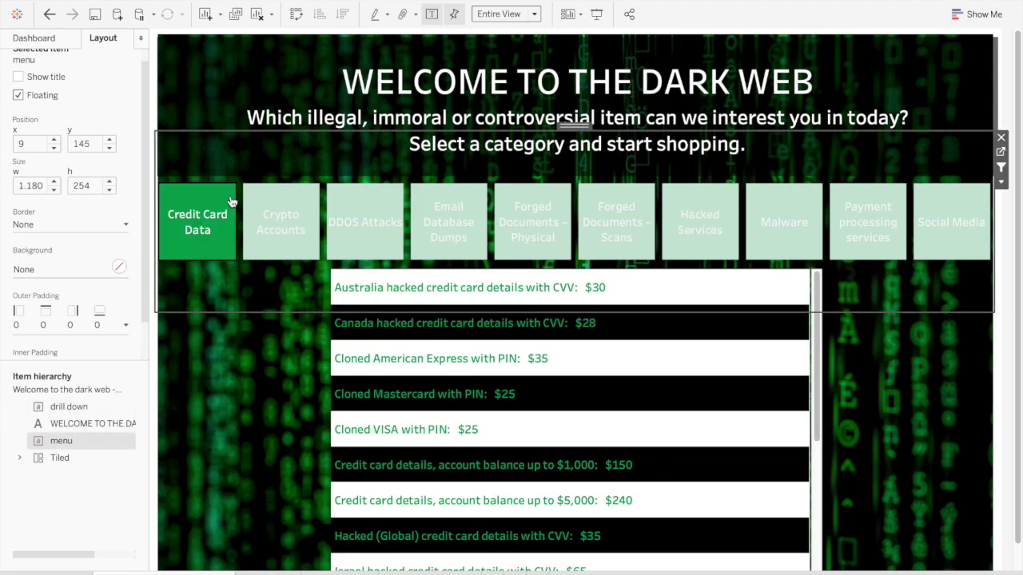
click(232, 201)
click(222, 381)
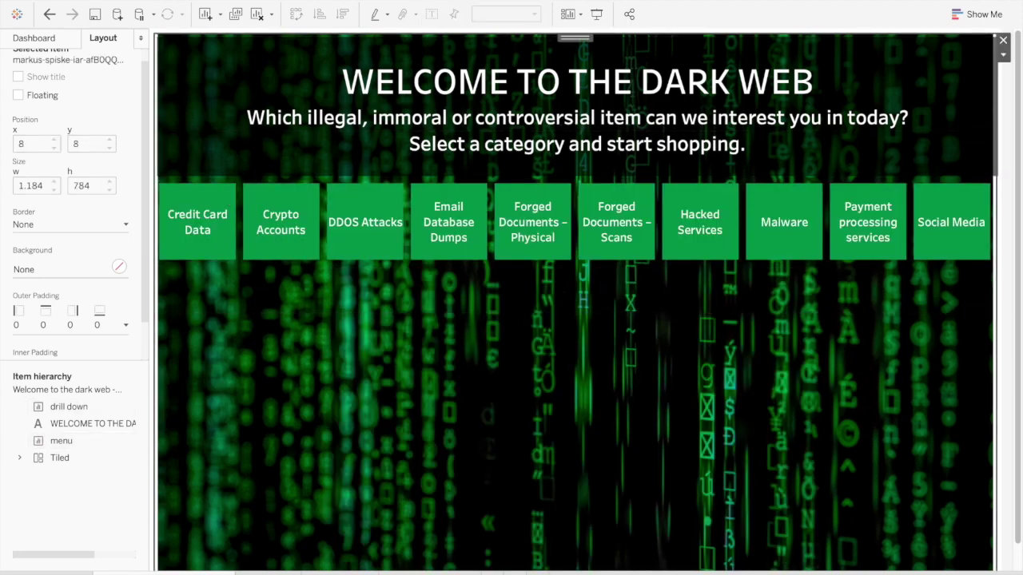
Edit the CLICK HERE action's Run On, switching to Select and back to Menu
click(224, 1)
click(288, 152)
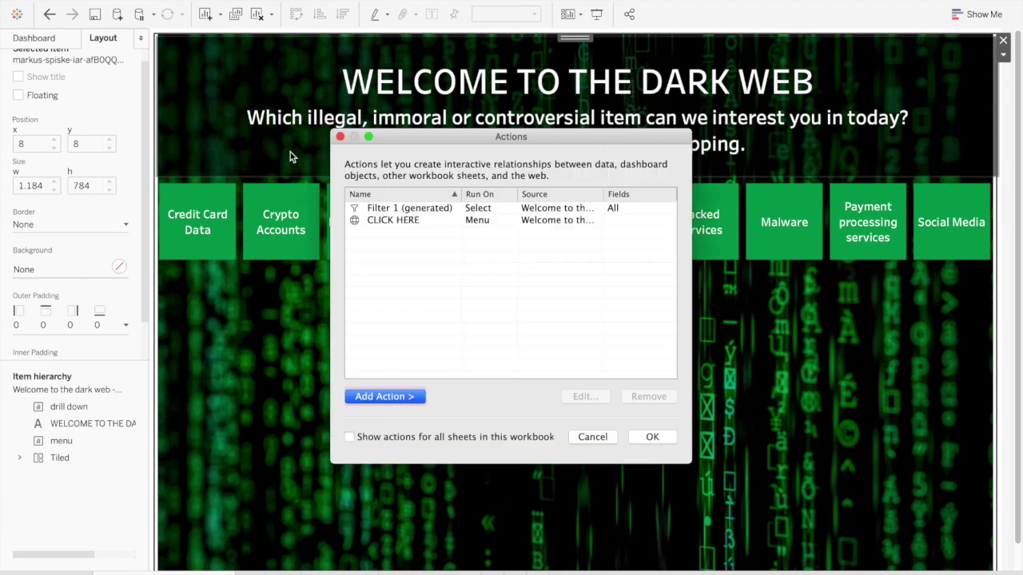
double_click(400, 221)
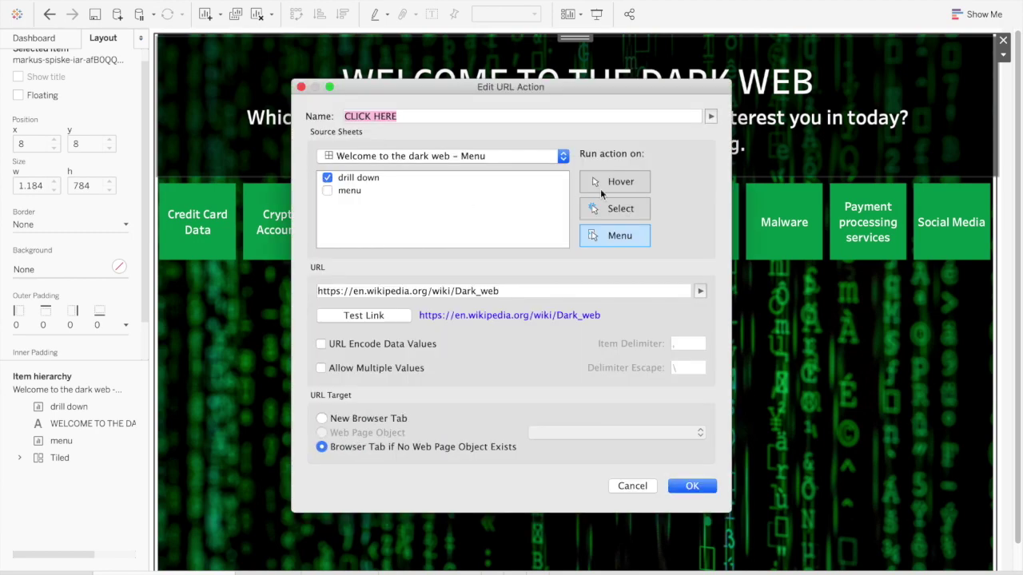
click(620, 211)
click(619, 243)
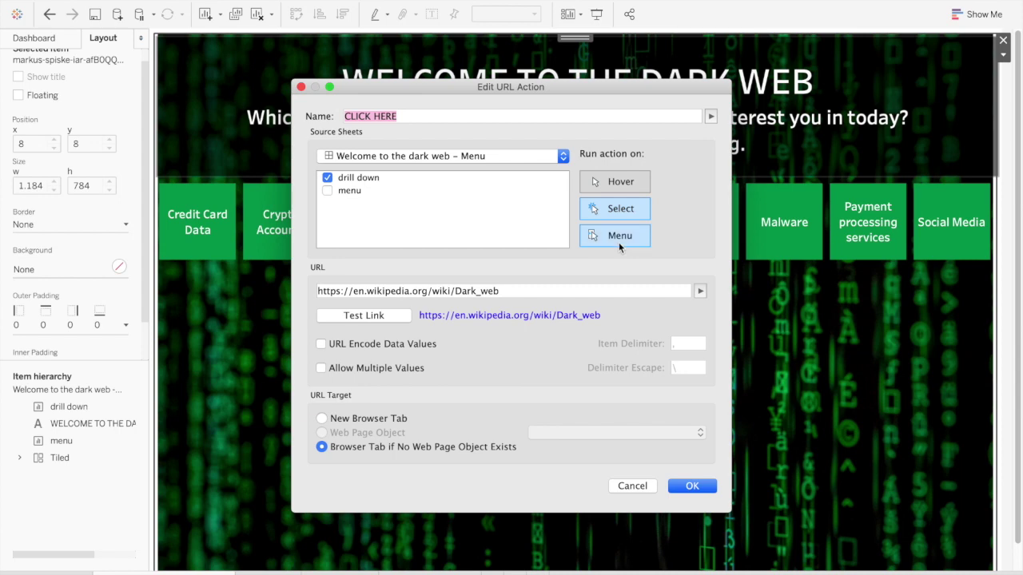
click(689, 488)
click(651, 437)
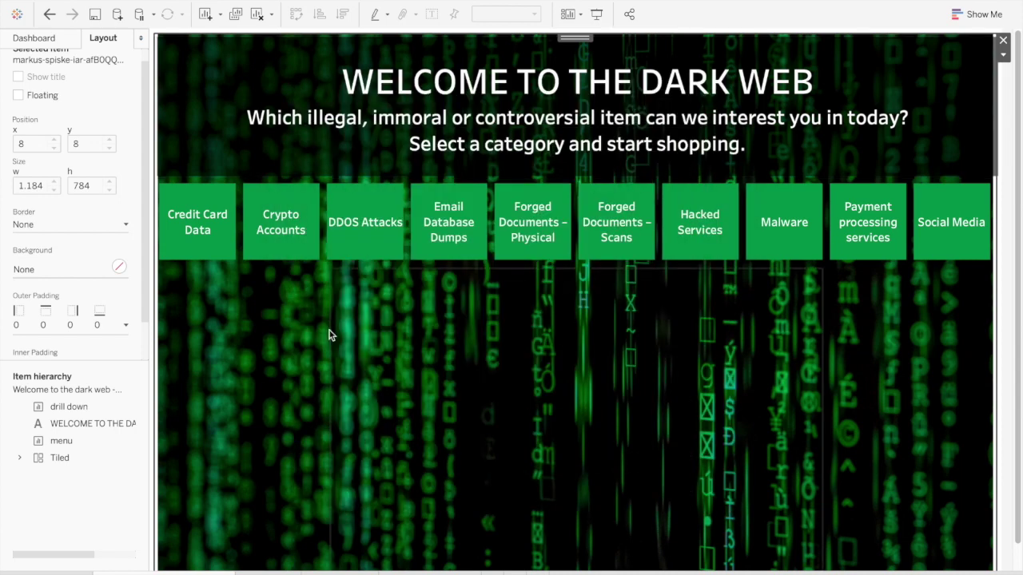
Select the Cloned VISA row under Credit Card Data and go to the drill down worksheet
click(180, 236)
click(440, 440)
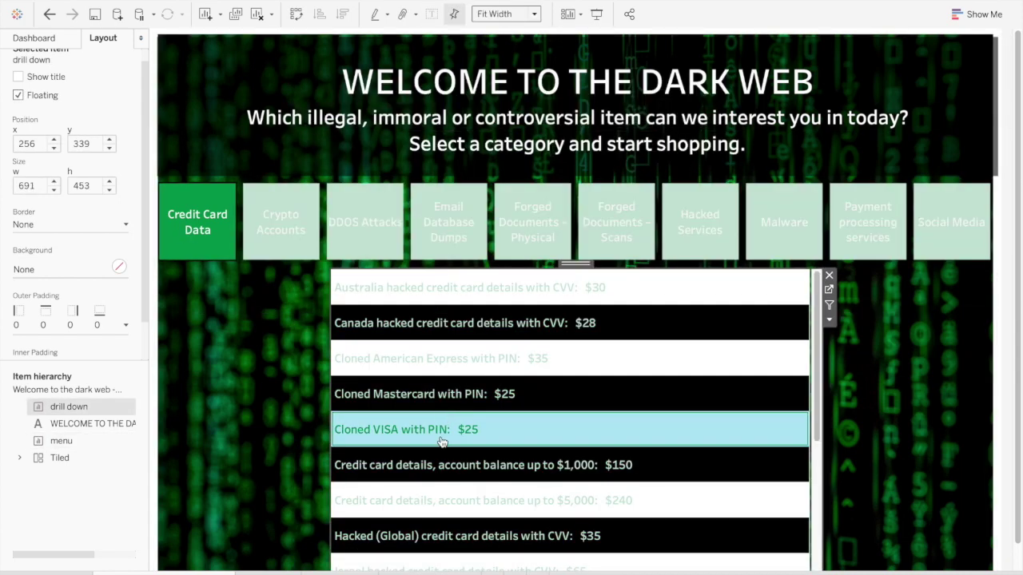
click(440, 442)
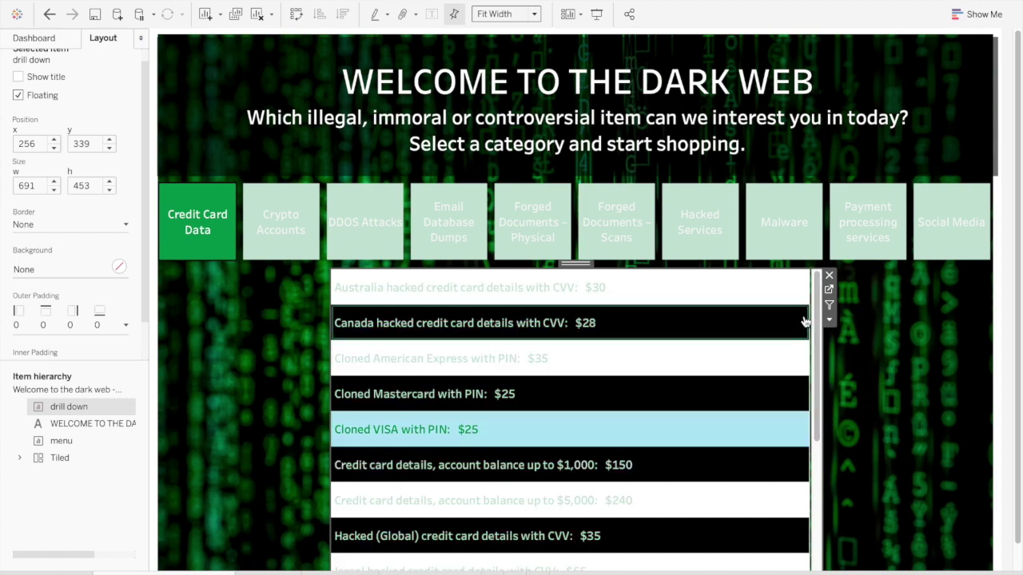
click(829, 292)
click(208, 231)
Replace the tooltip text with 'CLICK AGAIN :)' and hide the command buttons
click(579, 355)
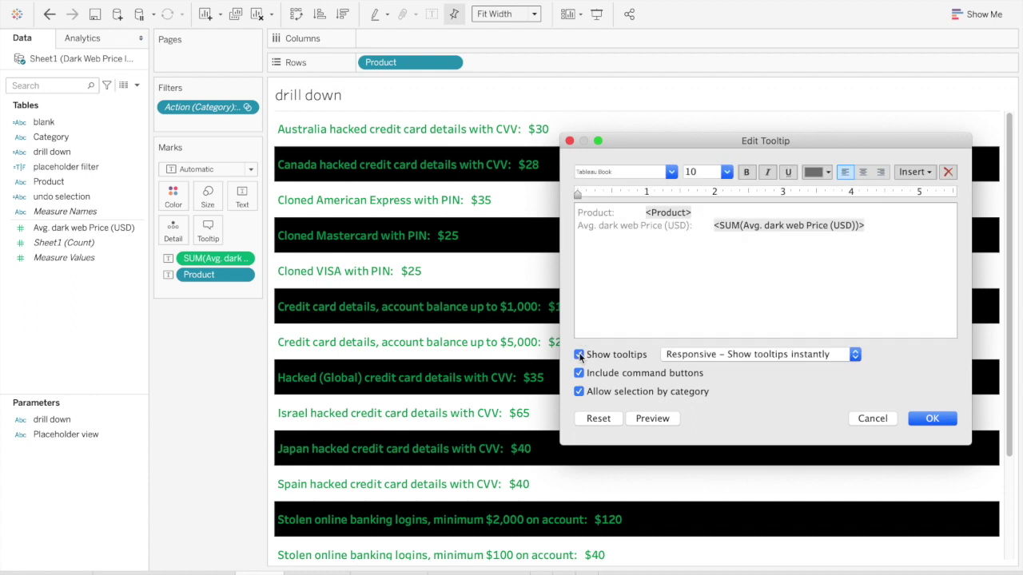
click(662, 270)
drag(899, 239, 589, 195)
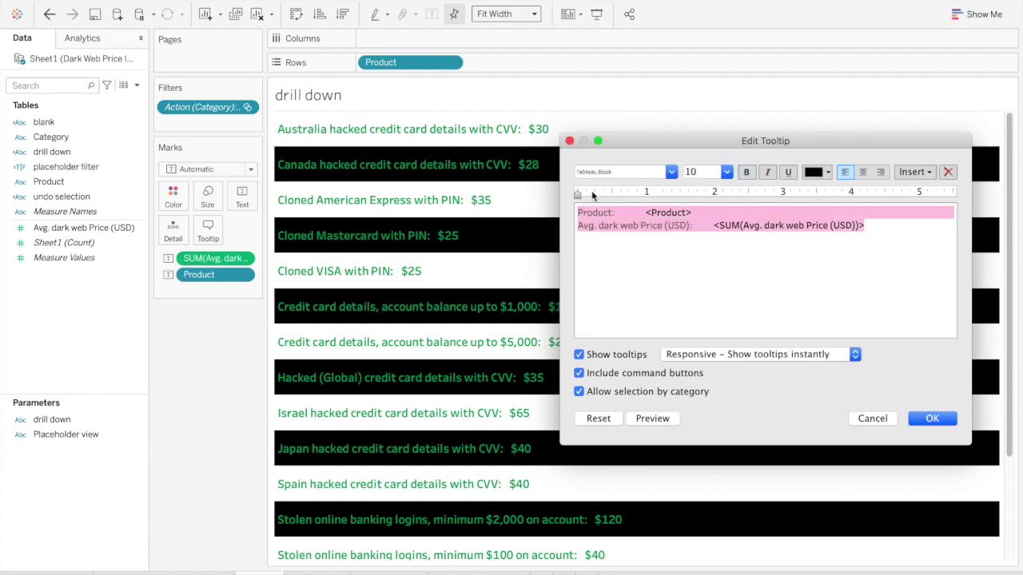
key(BackSpace)
text(CLICK )
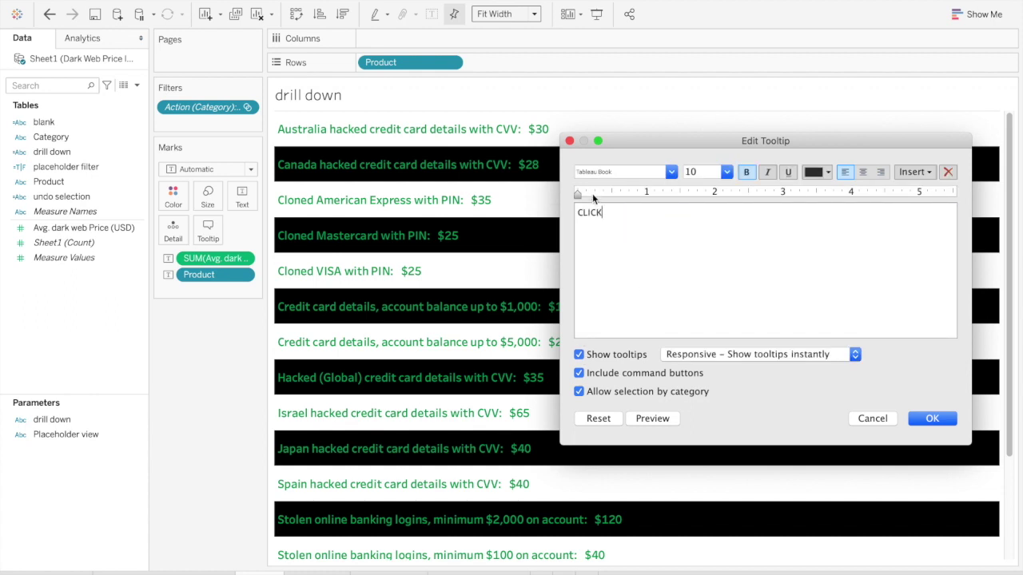
text(AGAIN :))
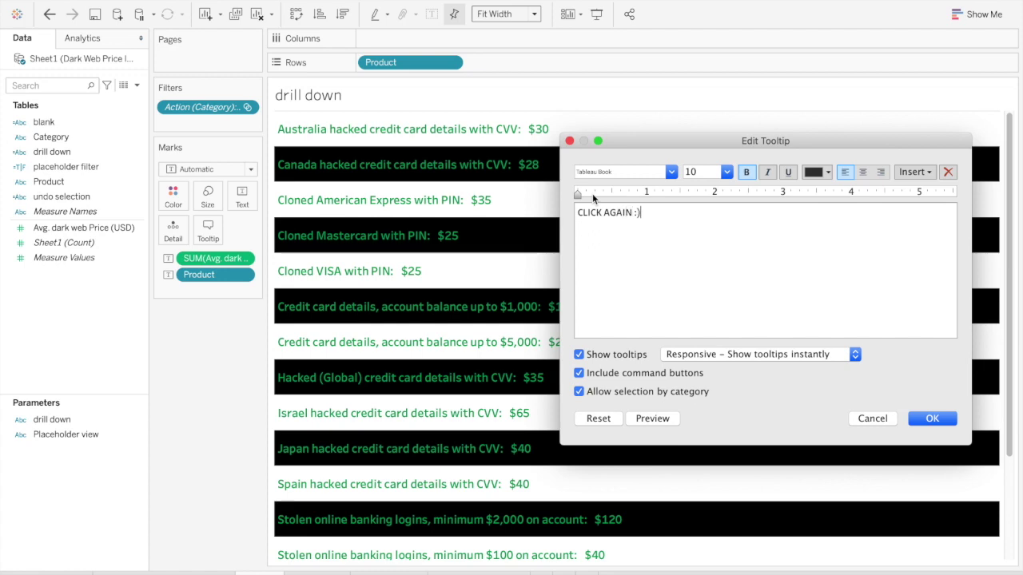
click(594, 374)
click(932, 420)
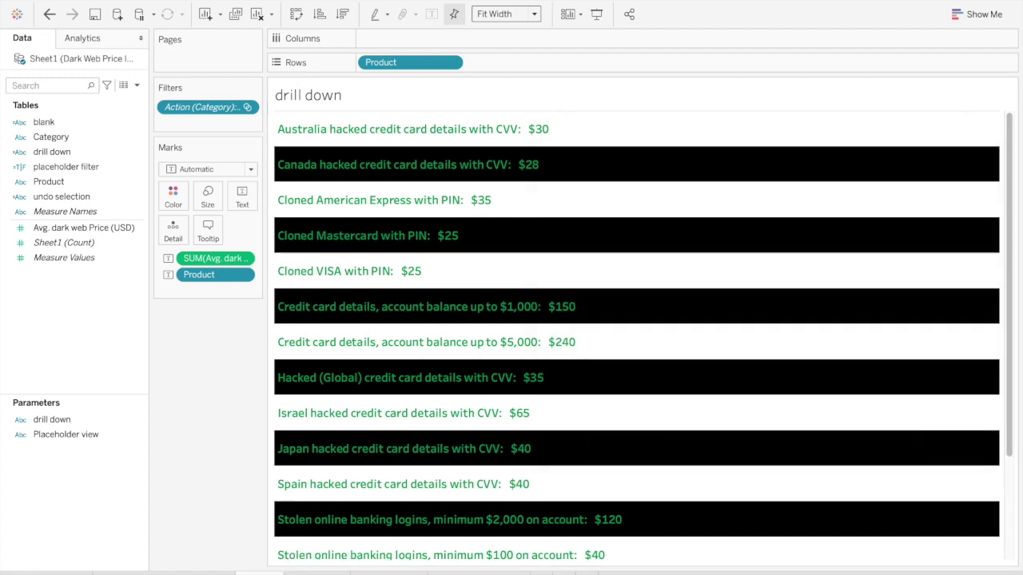
Test the tooltip on the dashboard, recheck the tooltip editor, and undo the last change
key(ctrl+Tab)
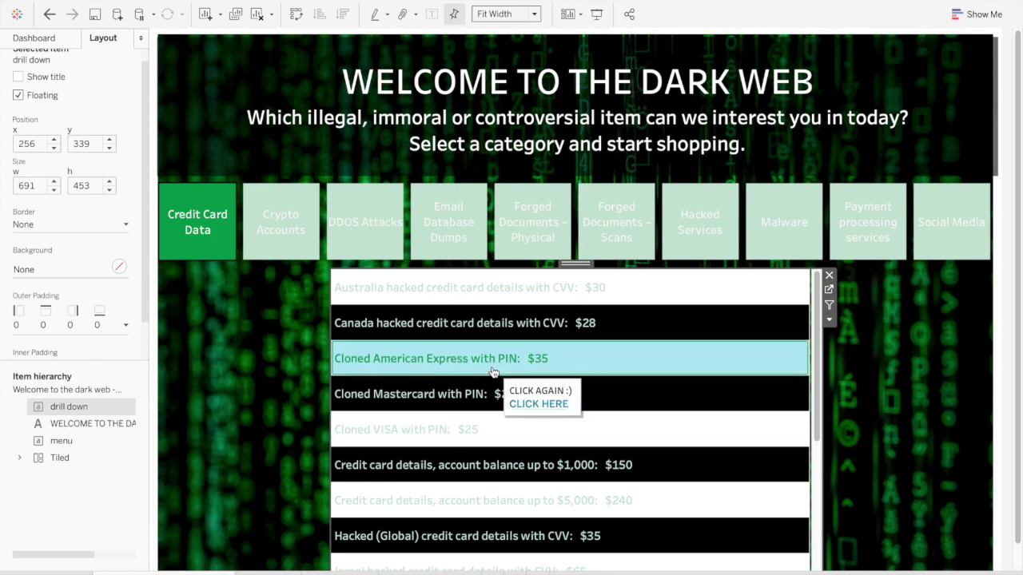
click(493, 372)
click(828, 291)
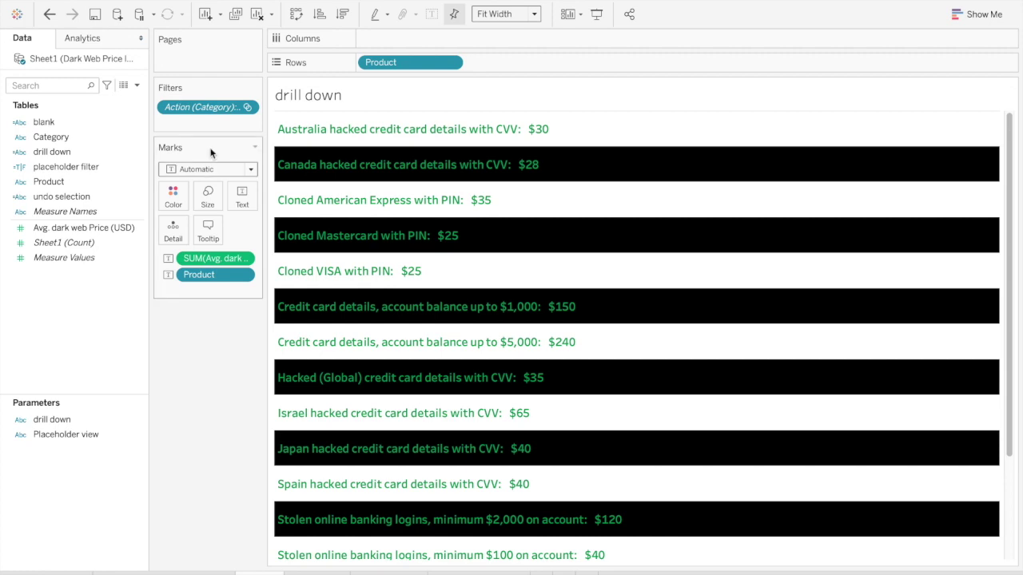
click(208, 231)
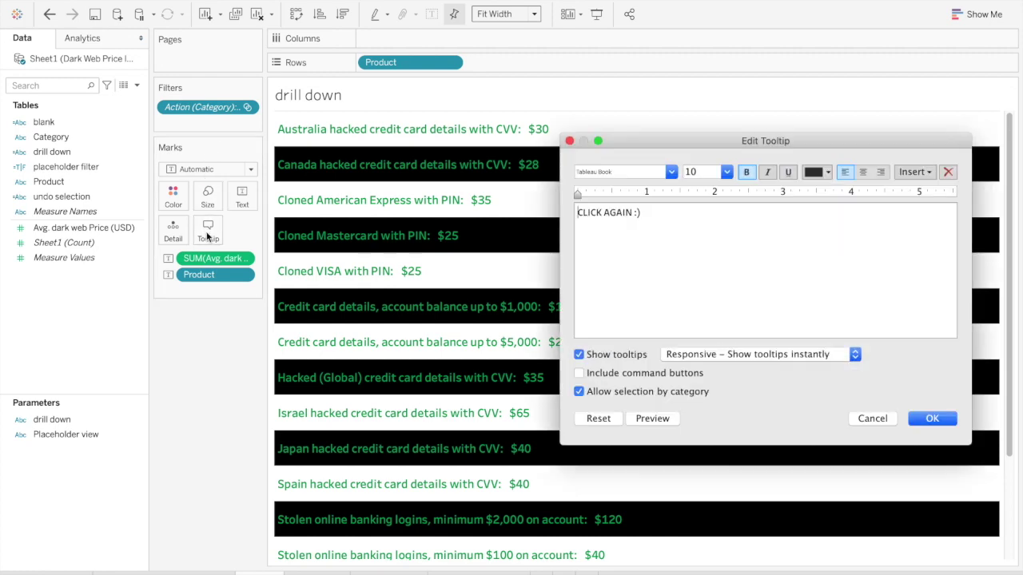
click(569, 142)
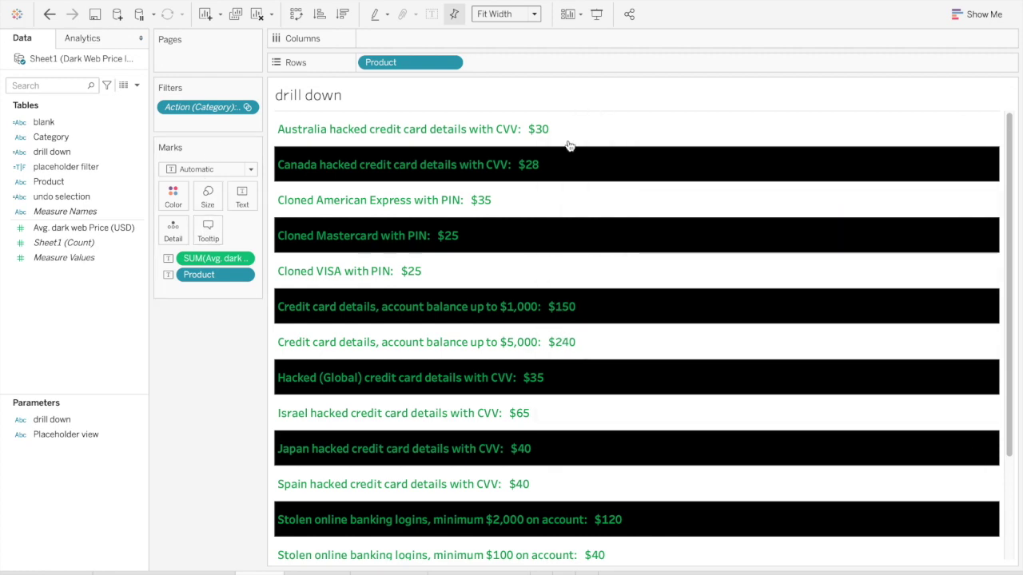
click(51, 14)
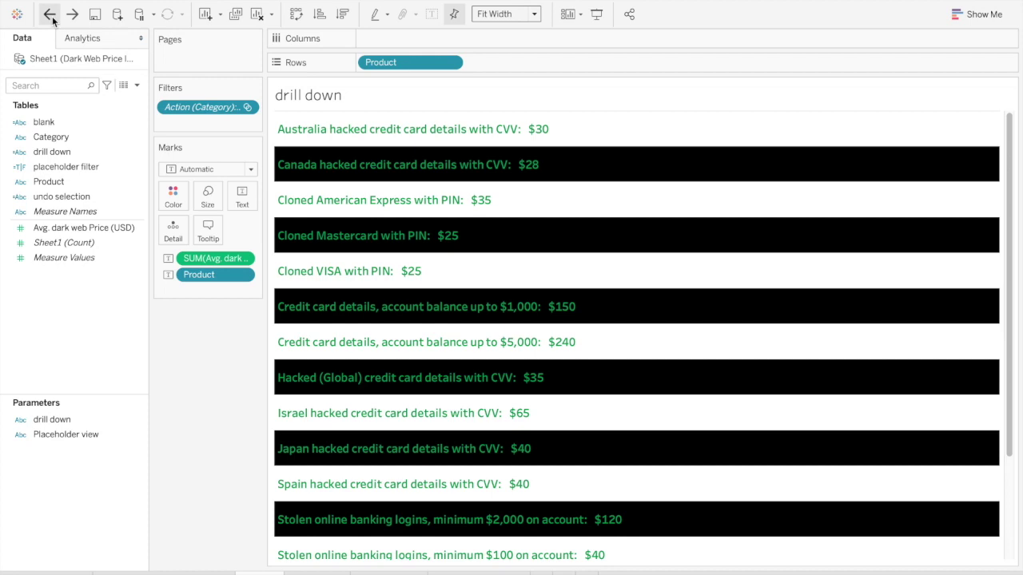
Undo three more changes, then remove the CLICK HERE action in Dashboard > Actions
click(51, 13)
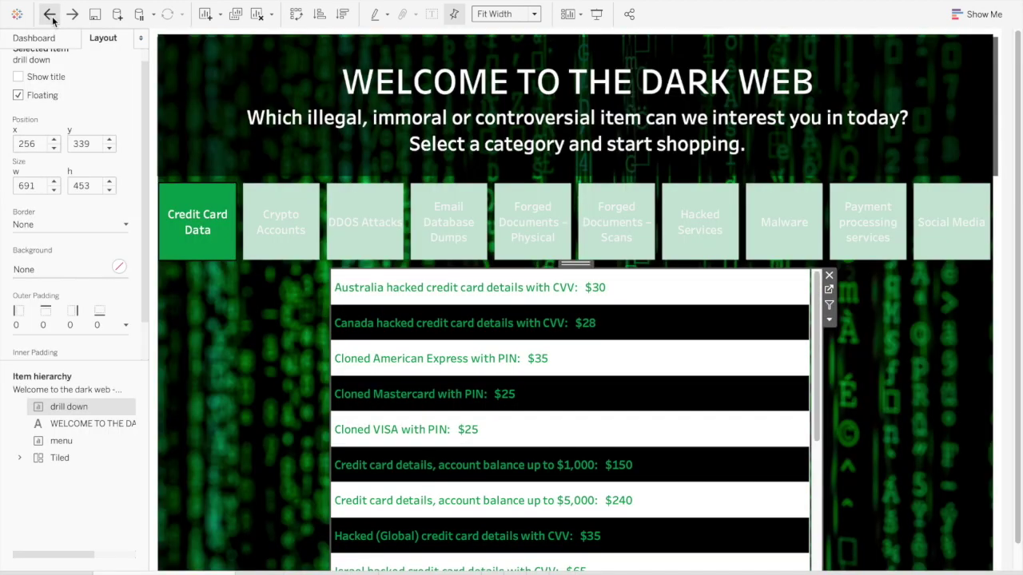
click(50, 14)
click(50, 13)
click(228, 0)
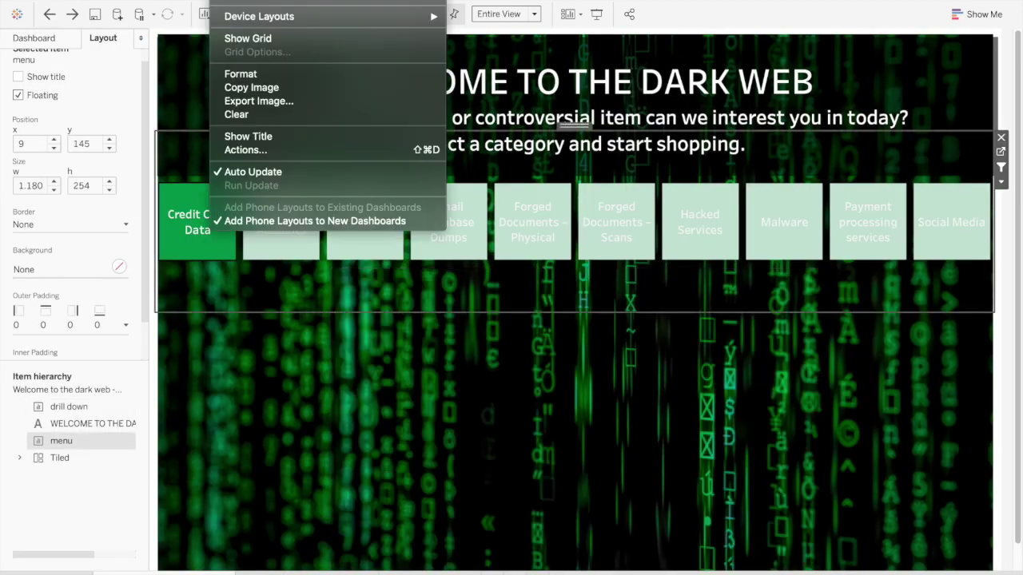
mouse_move(163, 0)
mouse_move(228, 0)
click(233, 152)
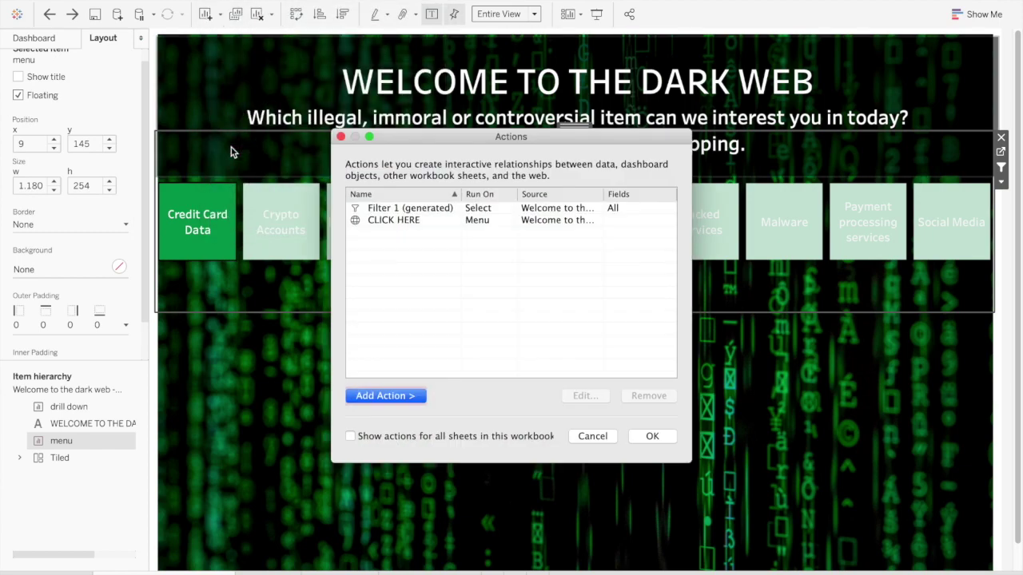
click(389, 221)
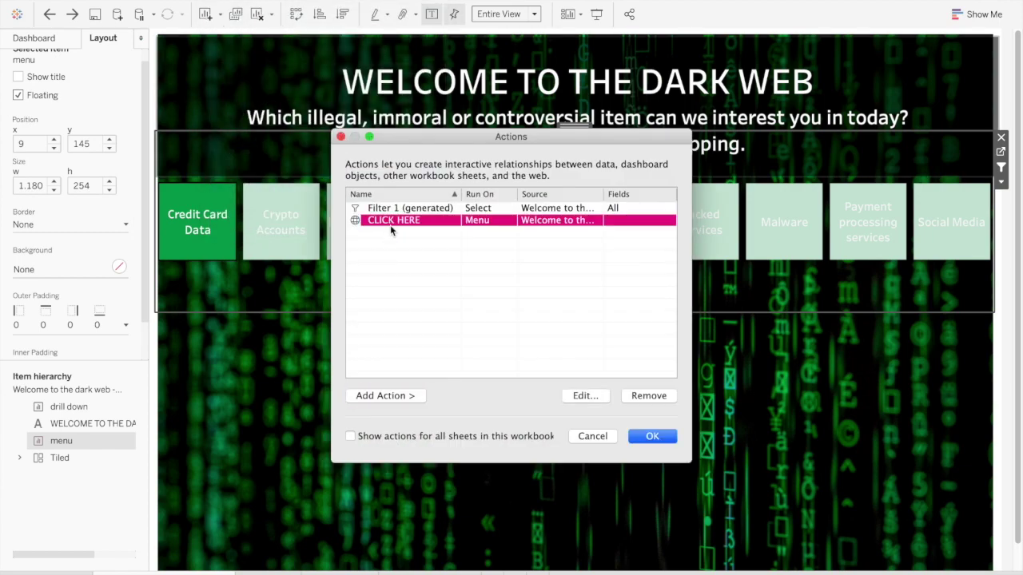
click(648, 395)
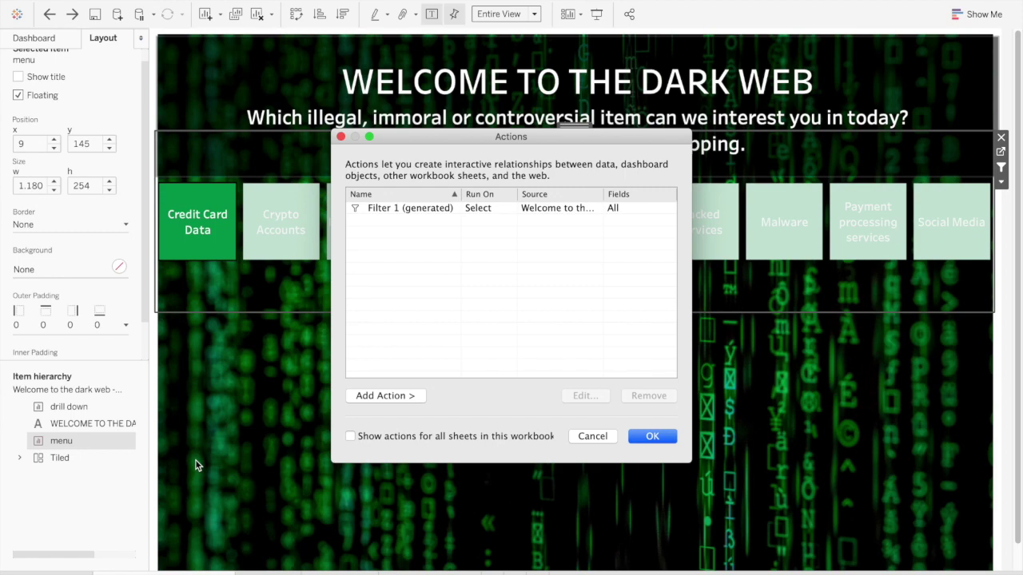
click(663, 439)
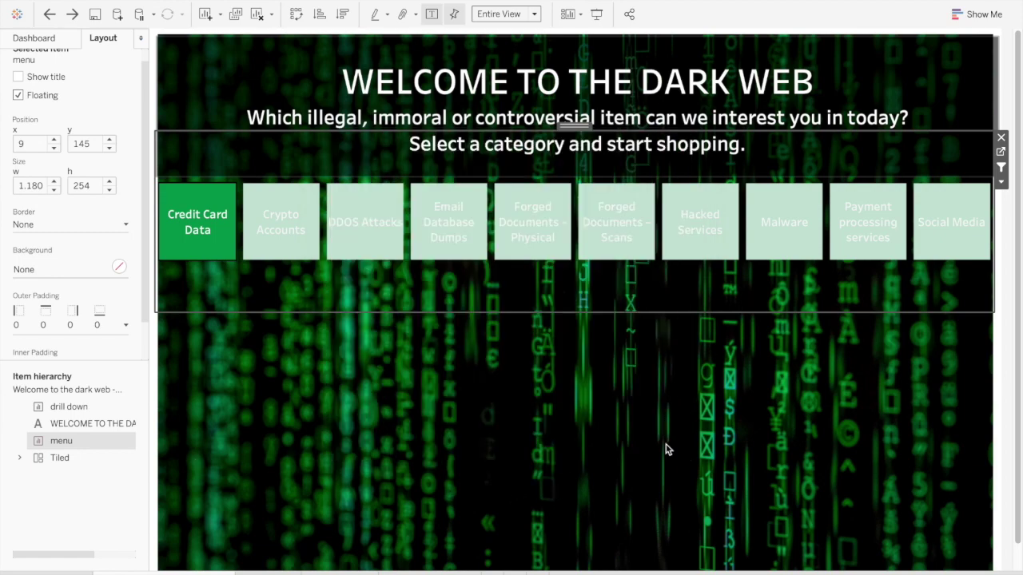